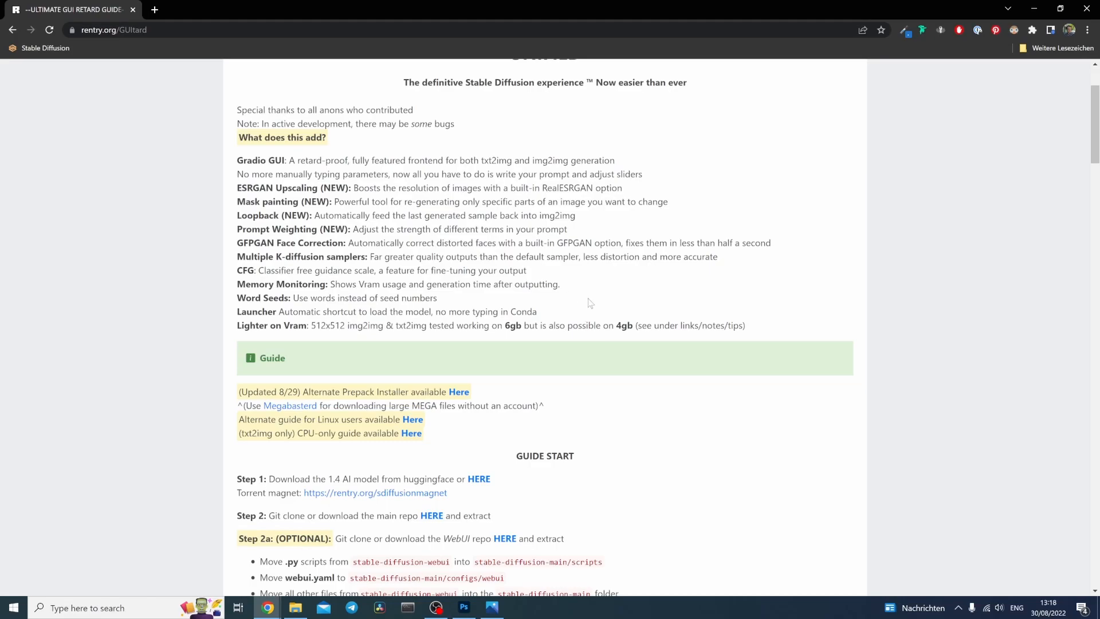
scroll(605, 301, "up", 2)
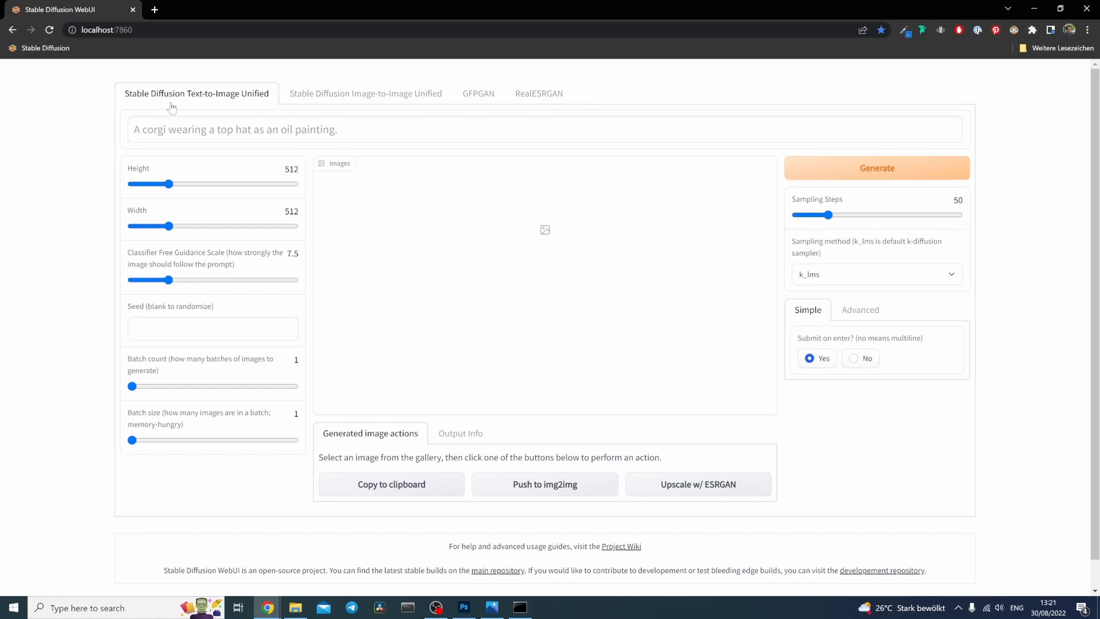
Switch to Stable Diffusion Image-to-Image Unified and load 1.jpg from the Tutorial folder as the input image.
left_click(260, 129)
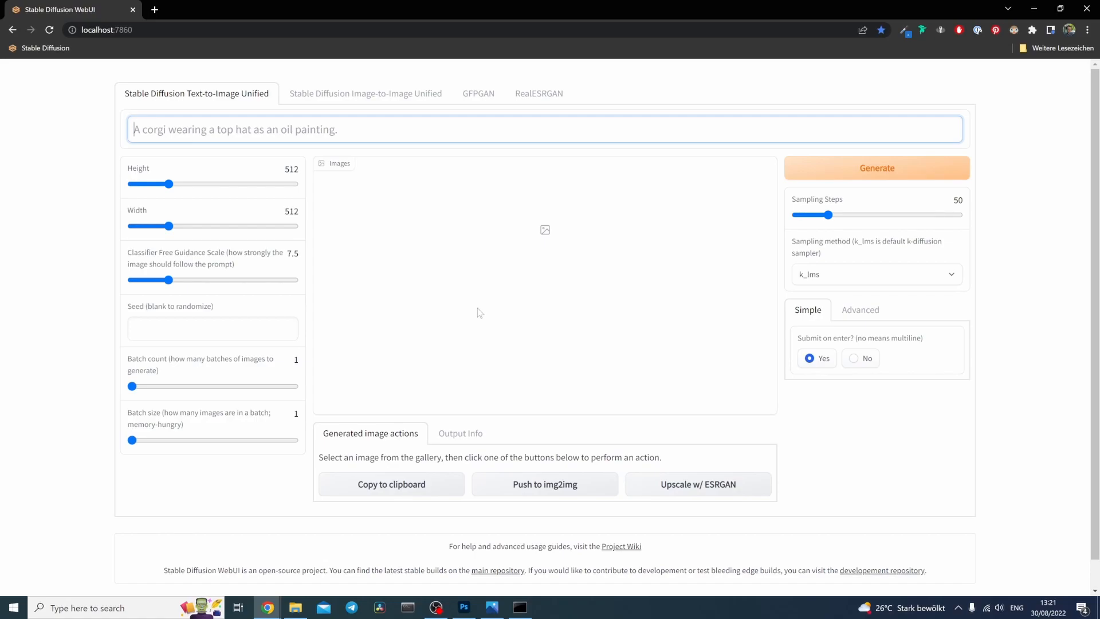
left_click(372, 95)
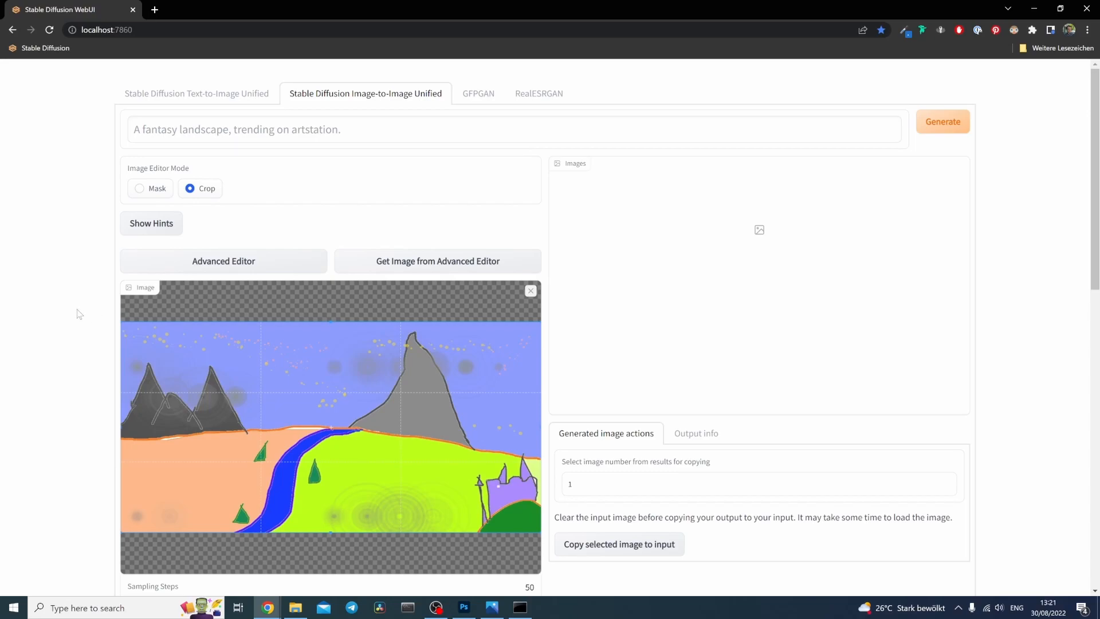
left_click(247, 88)
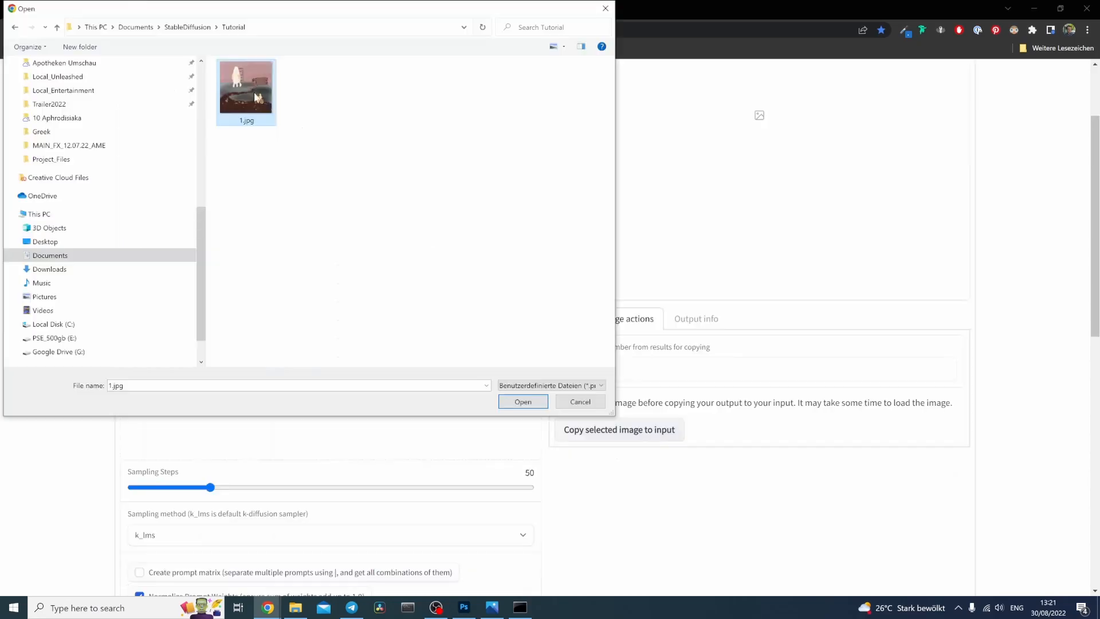
left_click(523, 401)
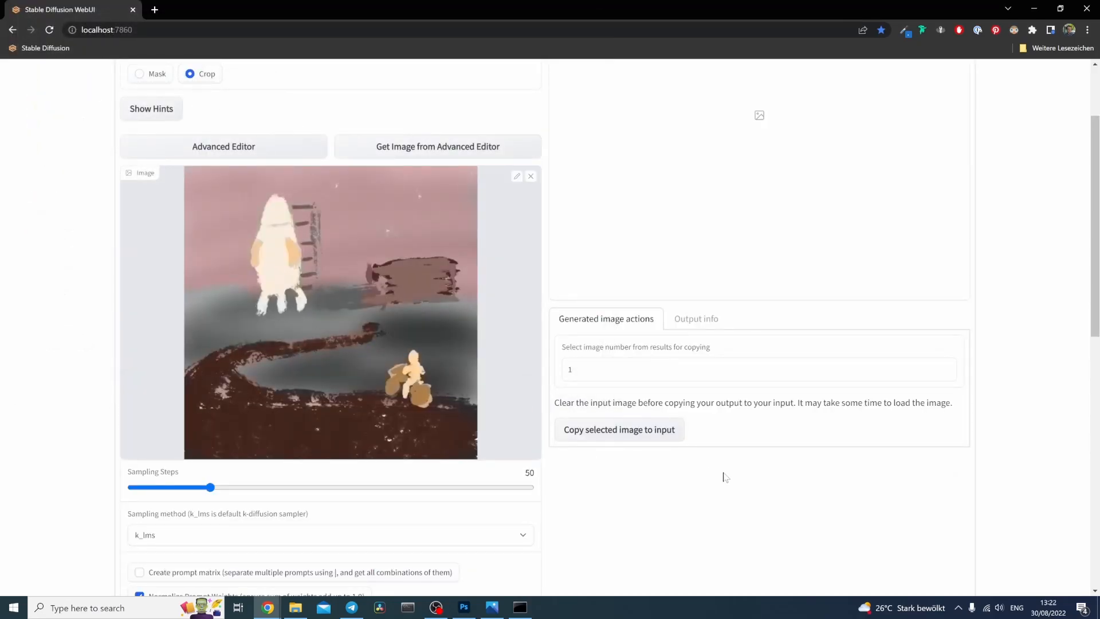
scroll(725, 477, "up", 2)
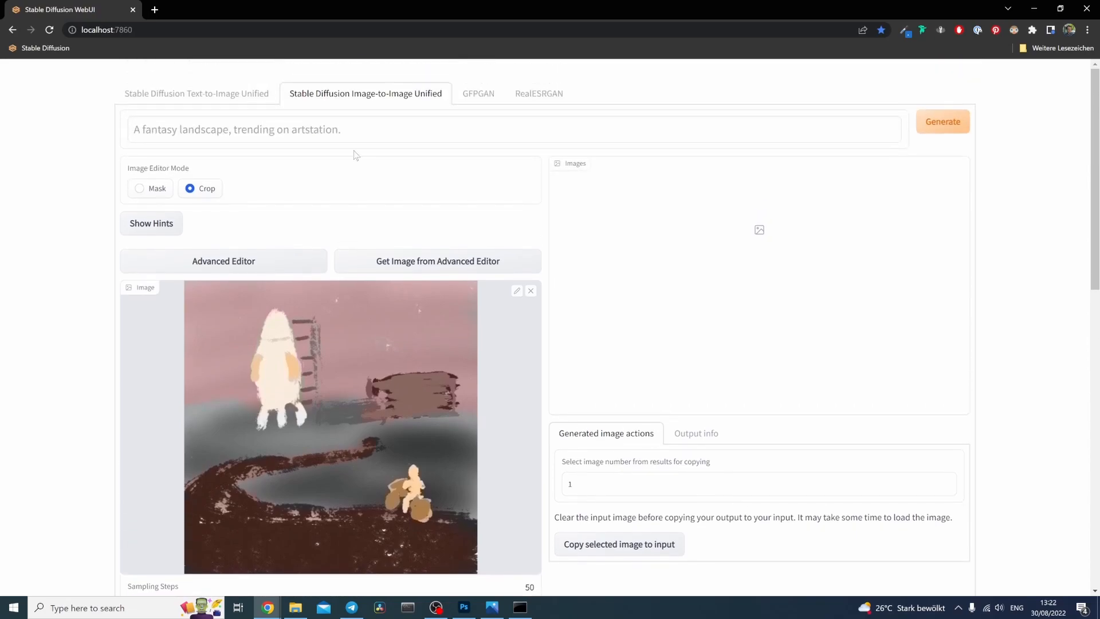
Enter "8k, detailed, intricate, realistic" as the image-to-image prompt and insert a comma and space before it.
left_click(514, 129)
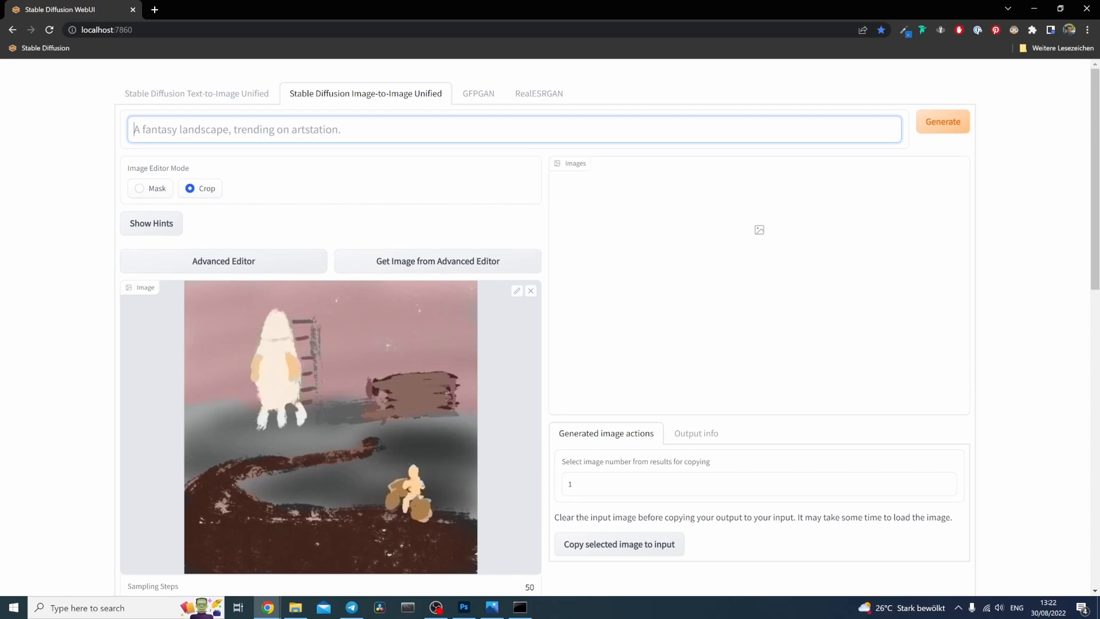
type("8k, detailed, intricate, realistic")
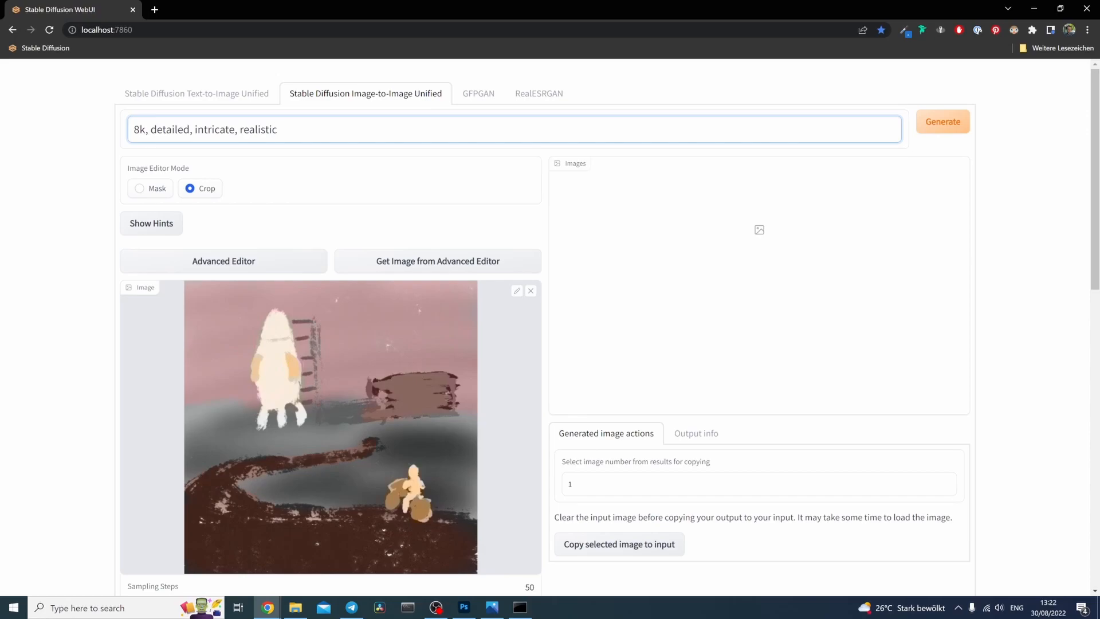
key("ctrl+a")
key("Home")
type(", ")
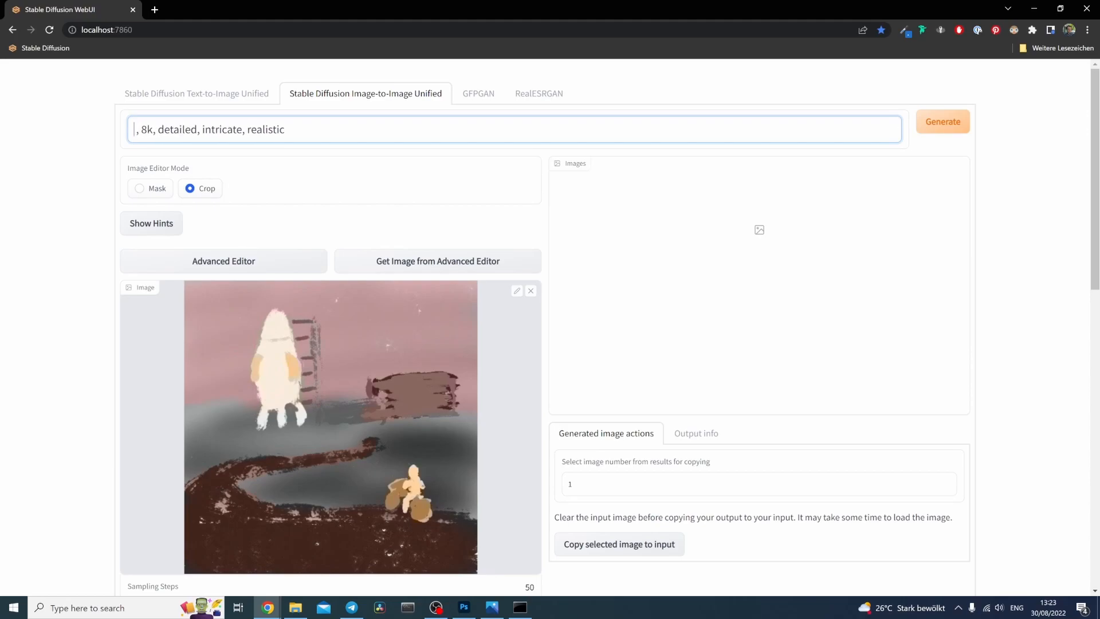
Add "concept art by greg rutkowski and Feng Zhu" at the beginning of the prompt, before the quality keywords.
type("c")
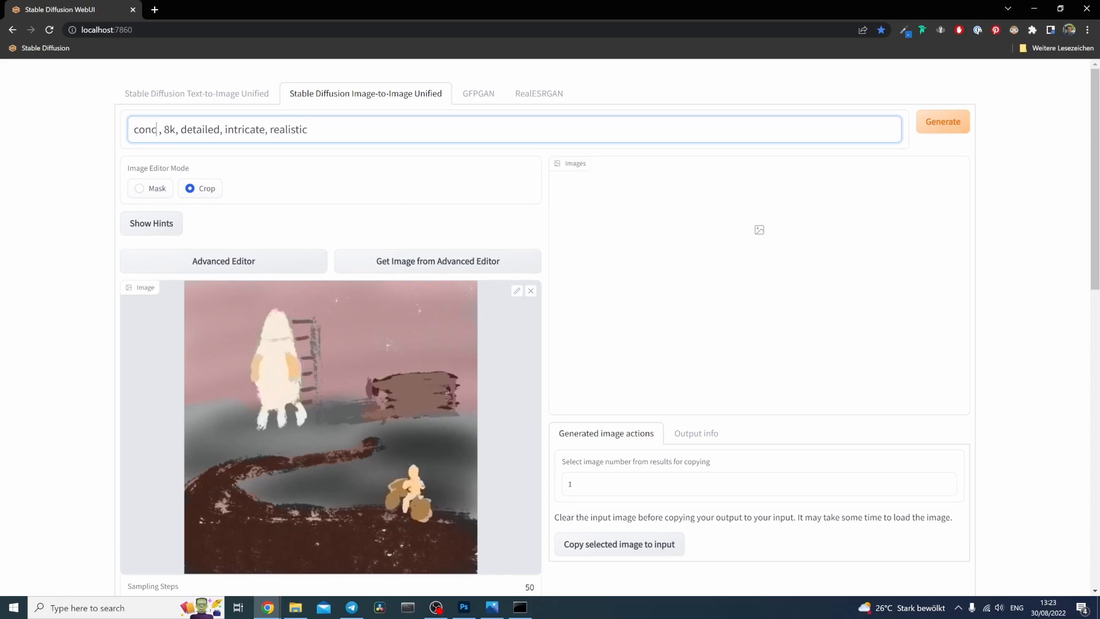
type("oncept art by")
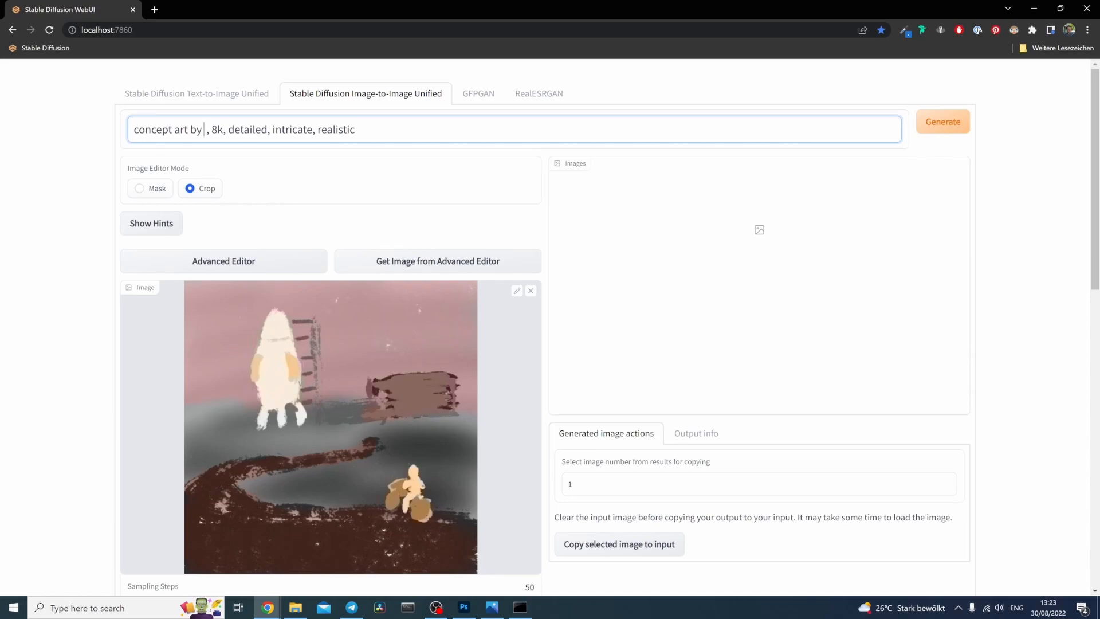
type("greg rutkowk")
key("BackSpace")
type("ski and Feng Zhu")
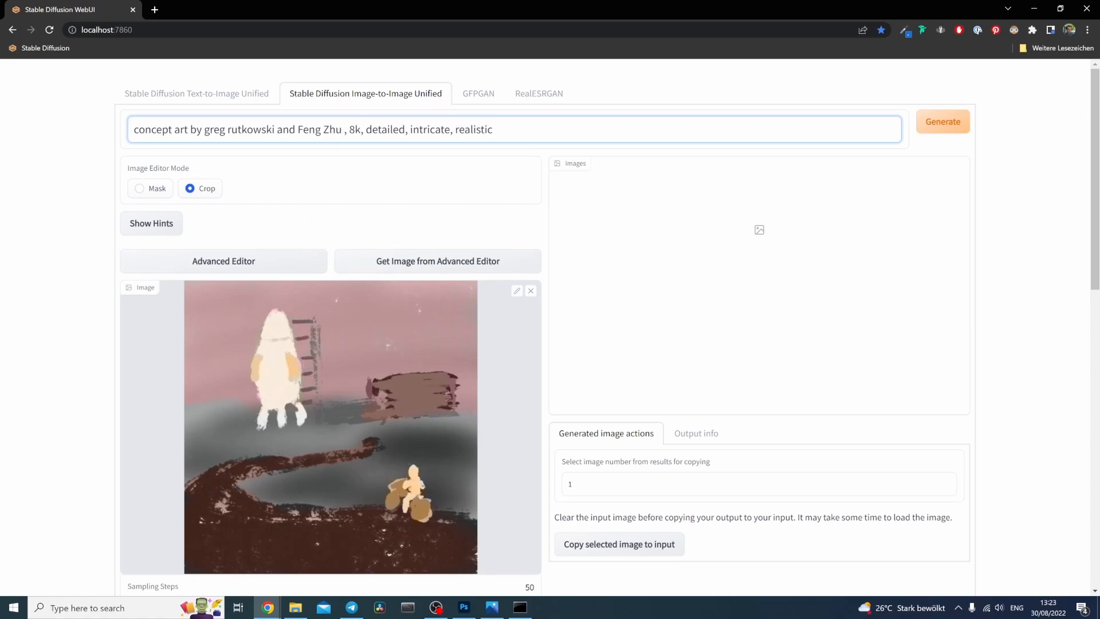
Continue after the artist names with "of a landscape with a massive rocket being constructed next to a sci fi building with a path leading up to it".
type("of")
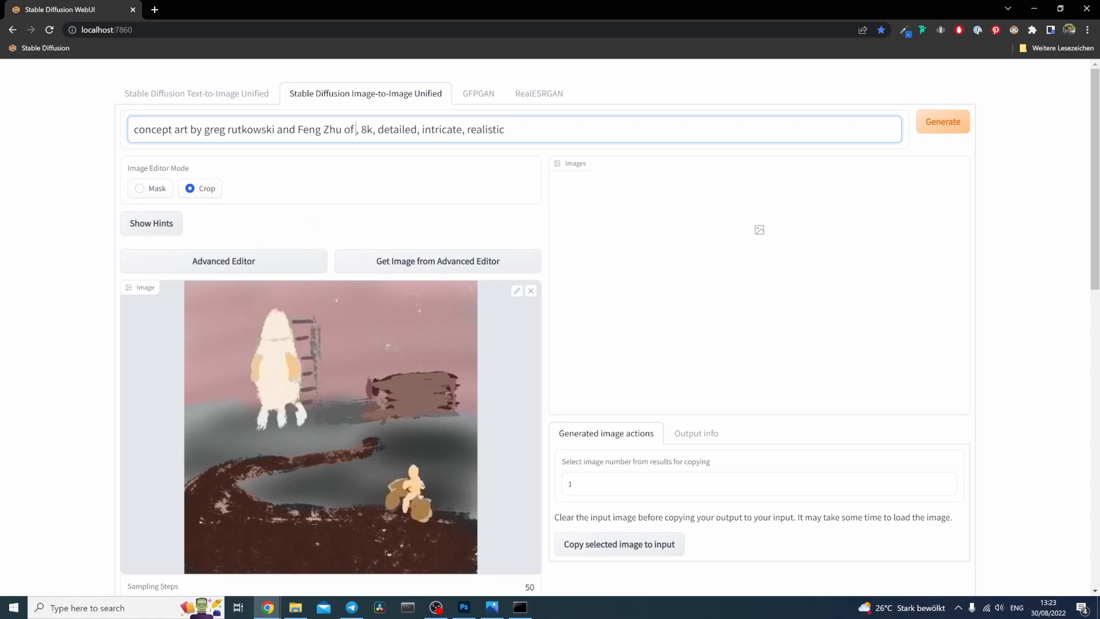
type(" a landsc")
type("ape ")
type("with a massiv")
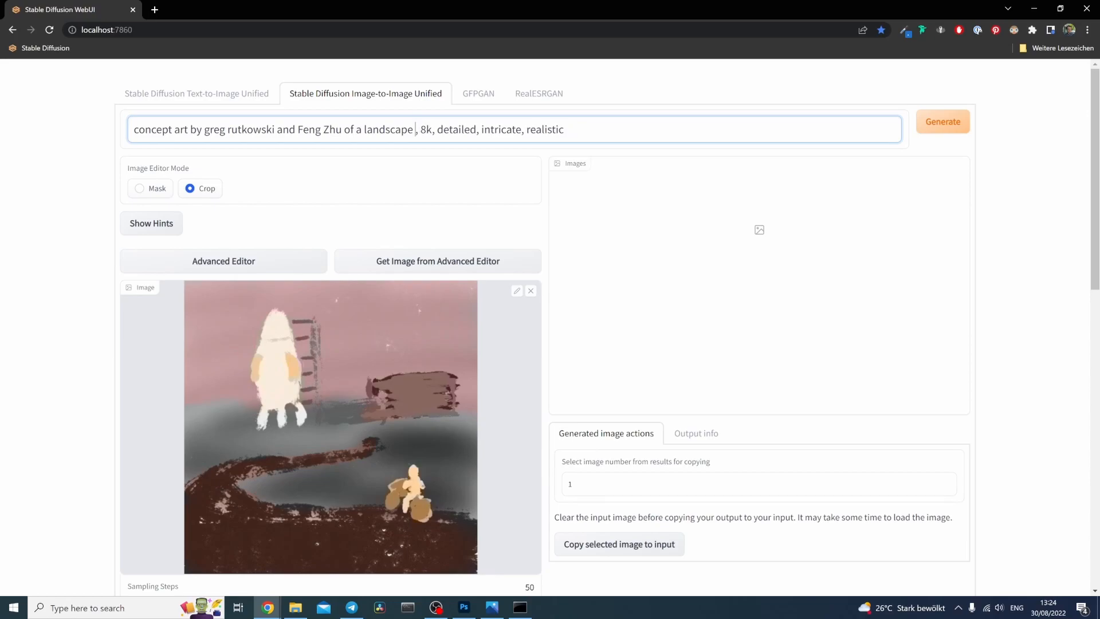
type("e rocket bei")
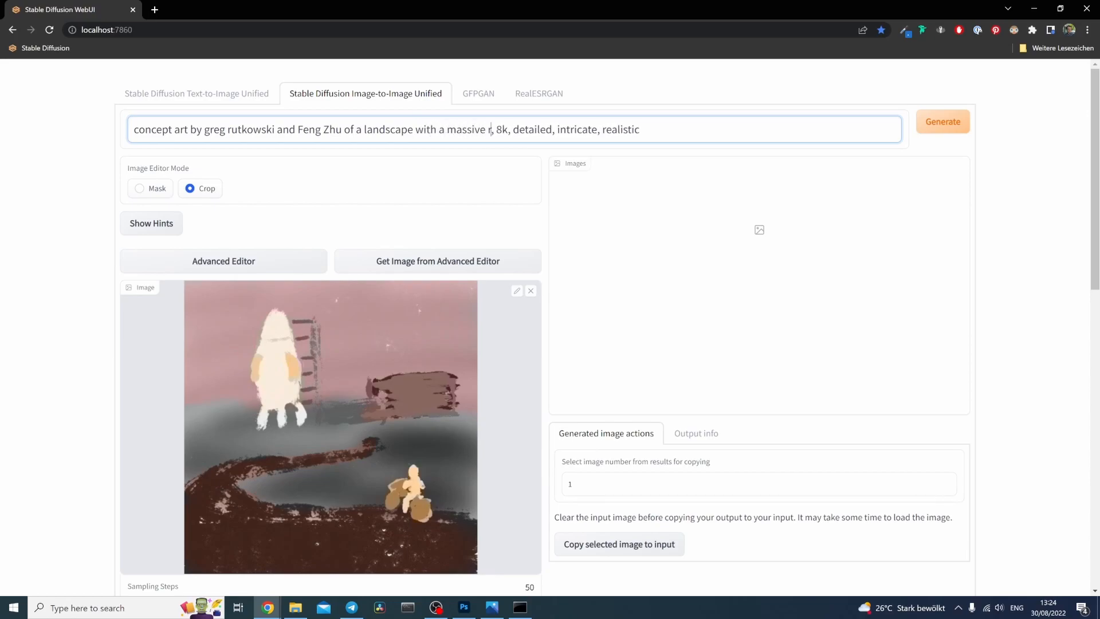
type("ng construc")
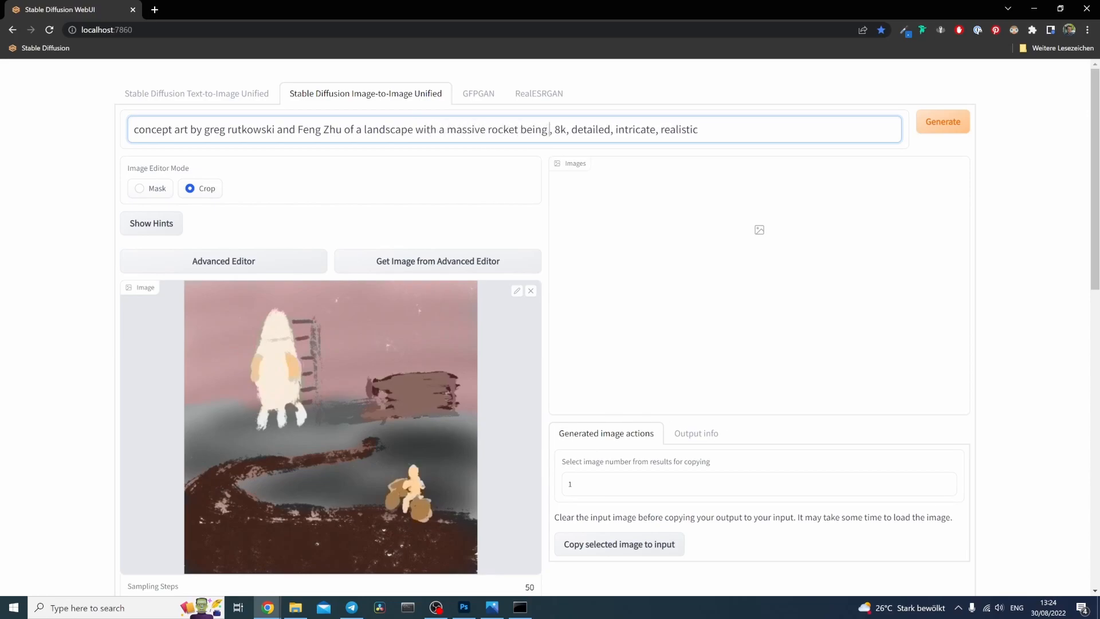
type("ted next ")
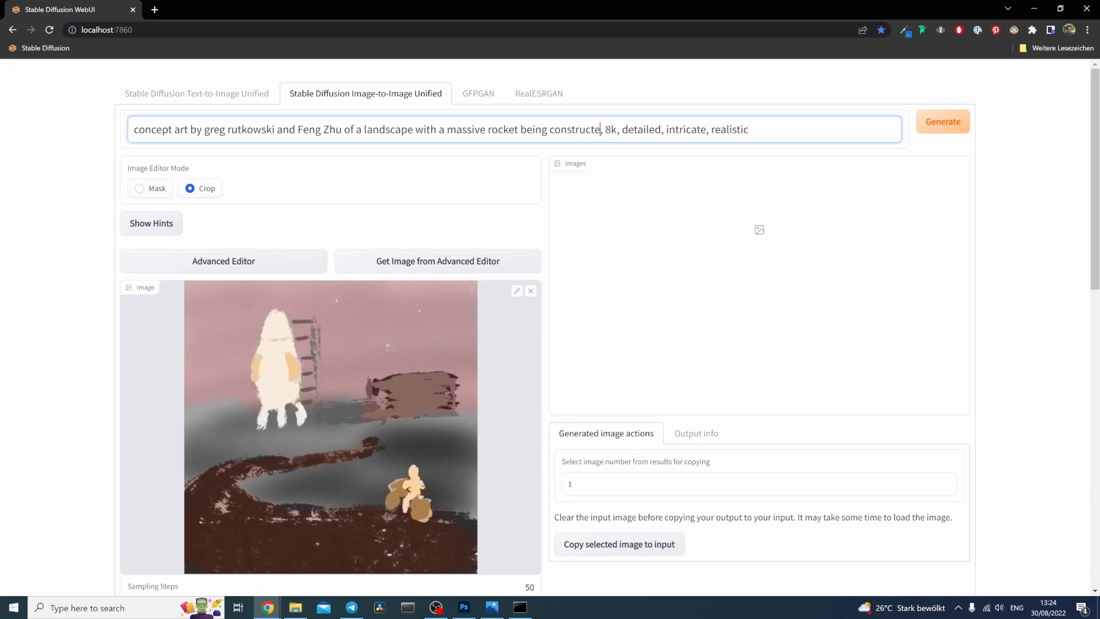
type("to a s")
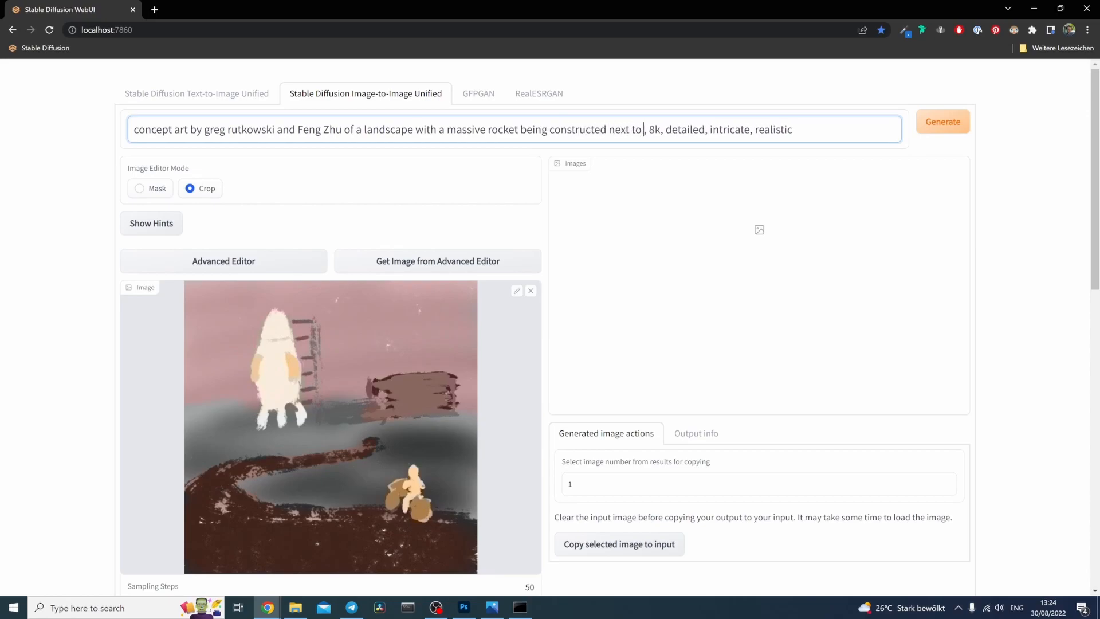
type("ci fi buil")
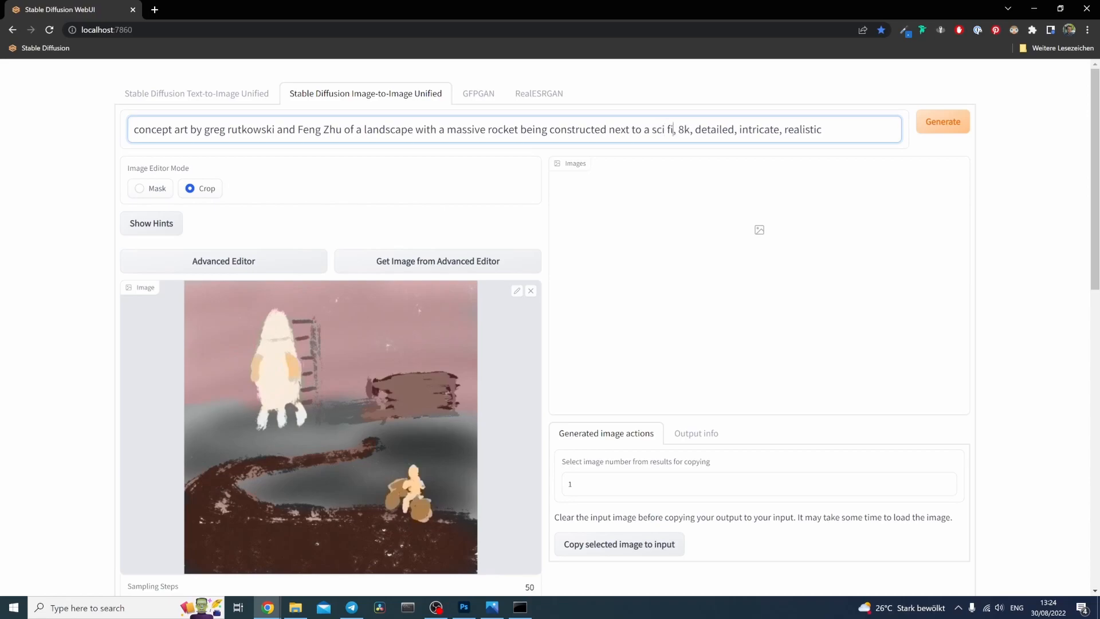
type("ding with ")
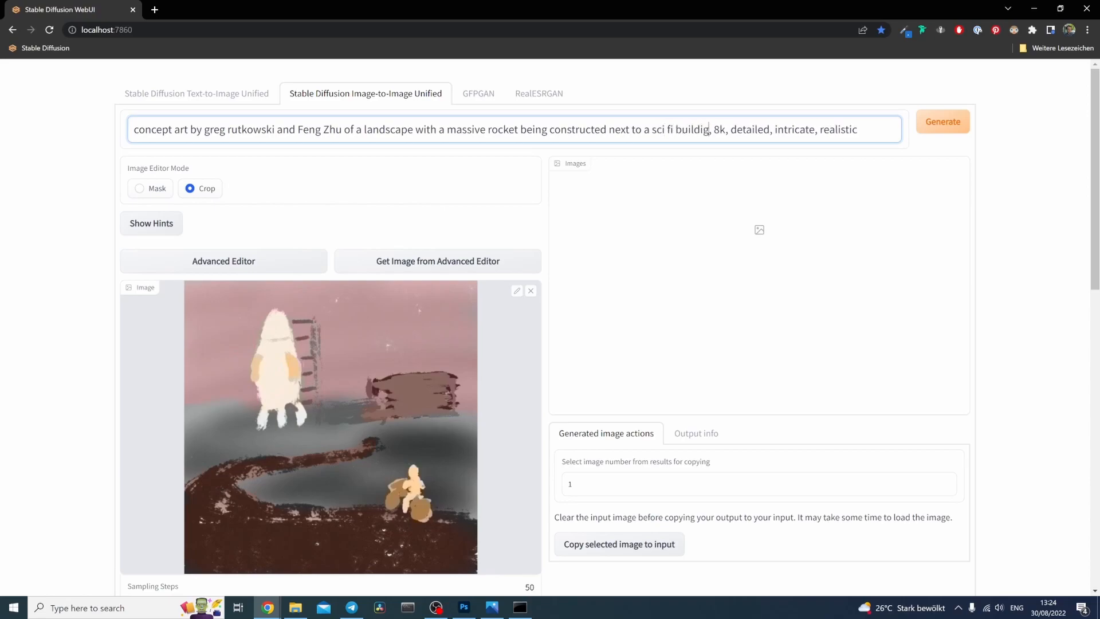
type("a pather")
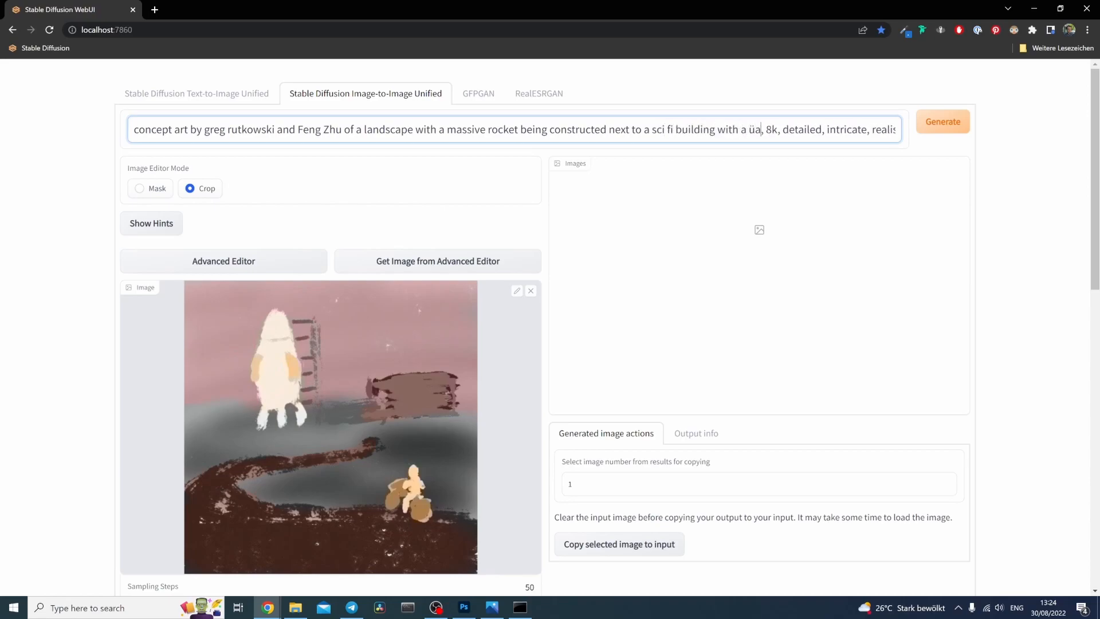
key("BackSpace")
key("BackSpace")
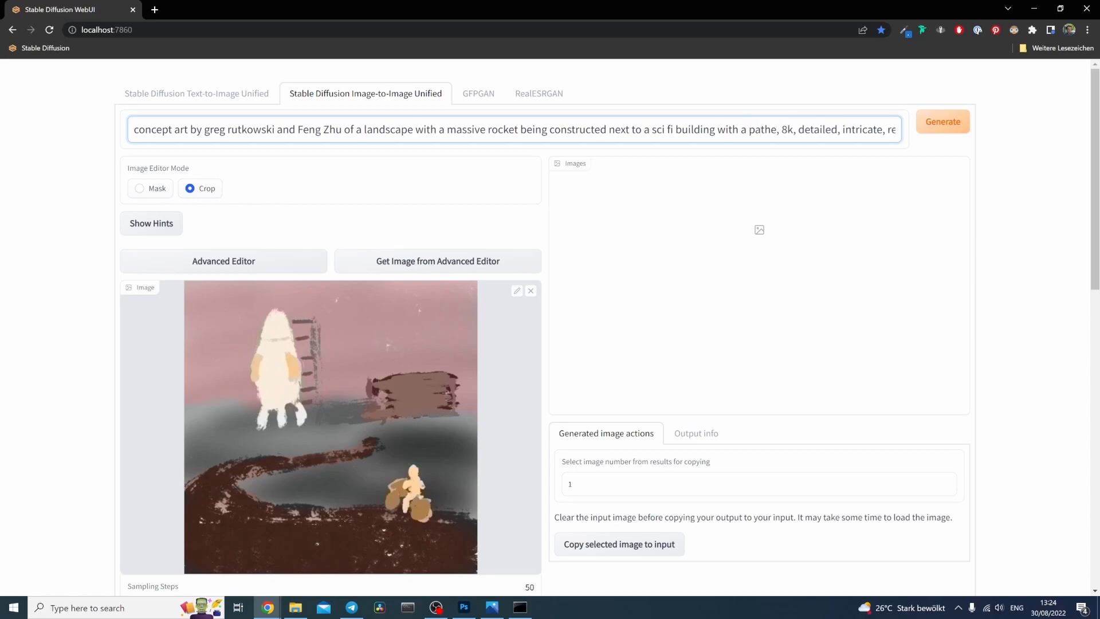
type("leading up")
type(" to it")
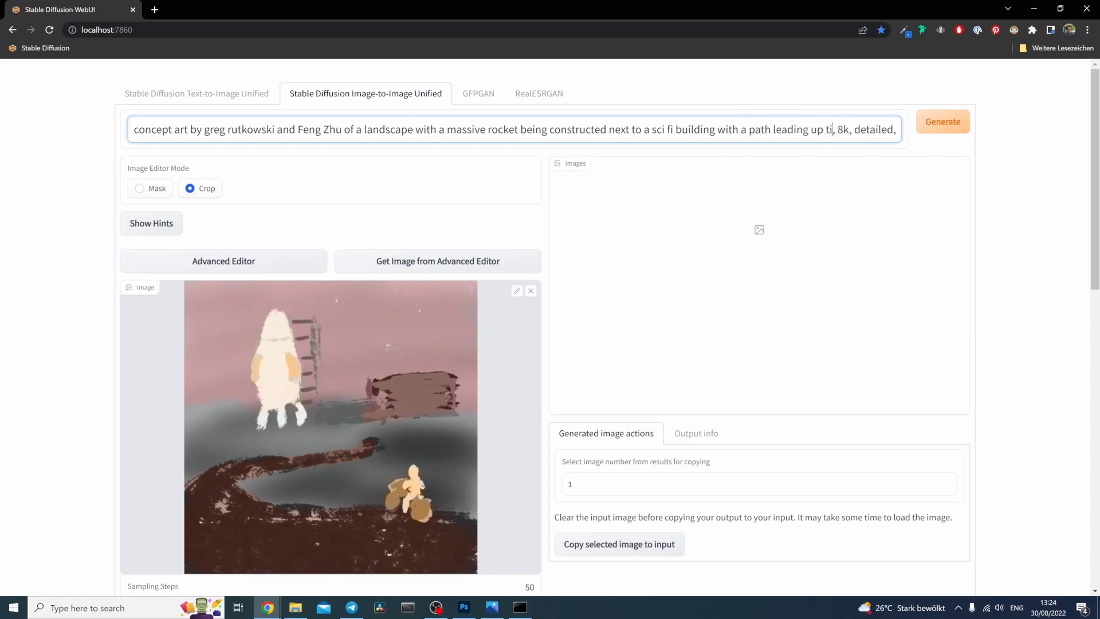
Add ", young man on a motorcylce in foreground" to the prompt, before the quality keywords.
type(", young man on a")
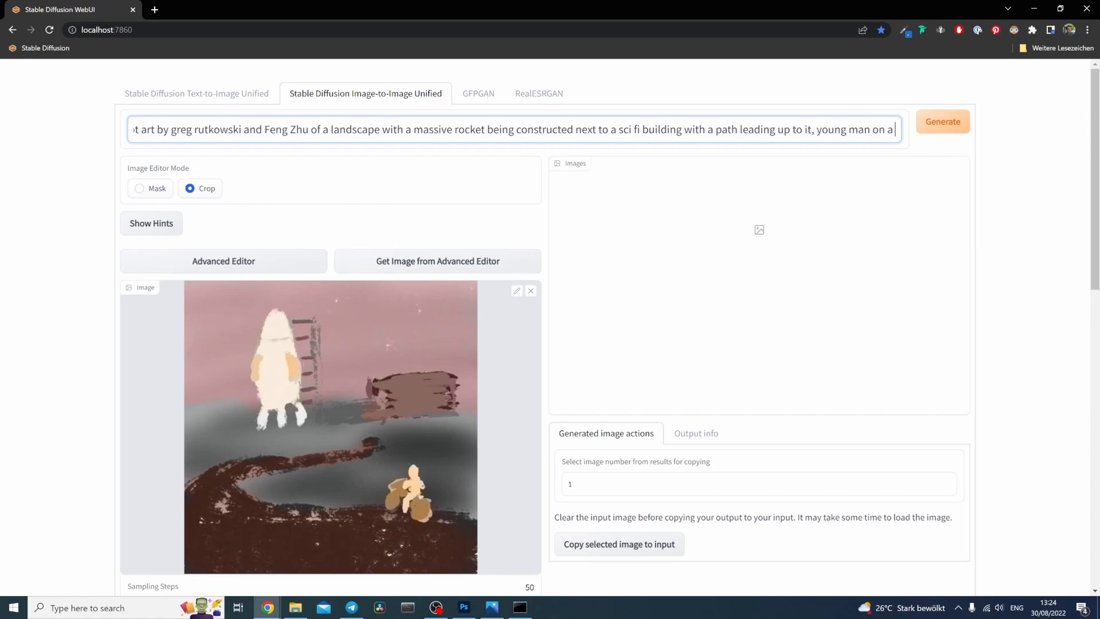
type(" motorcylce i")
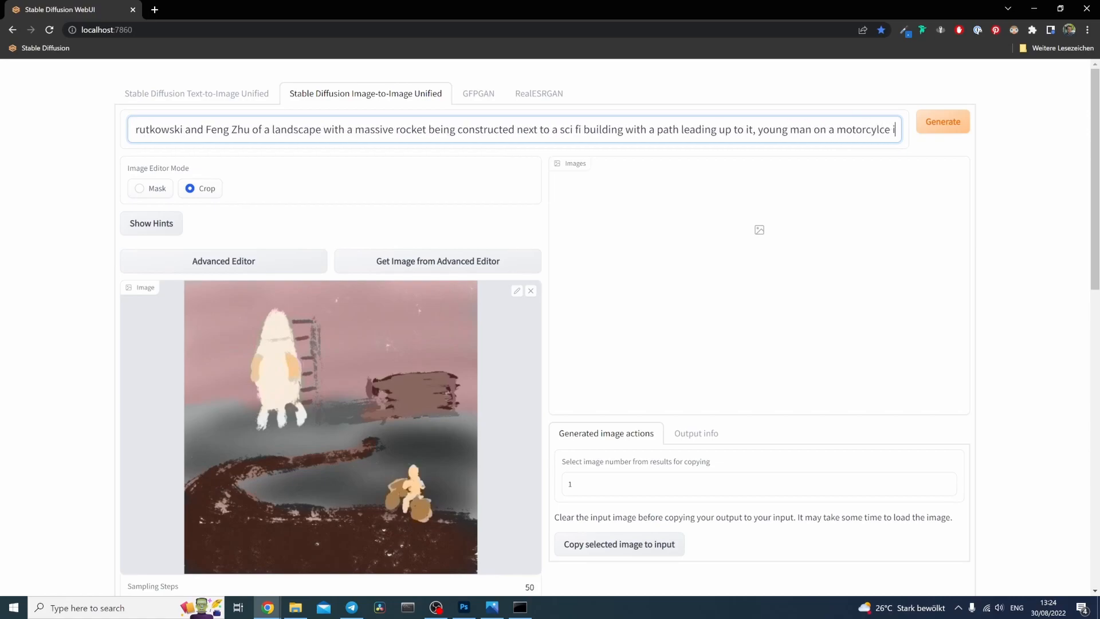
type("n foreground")
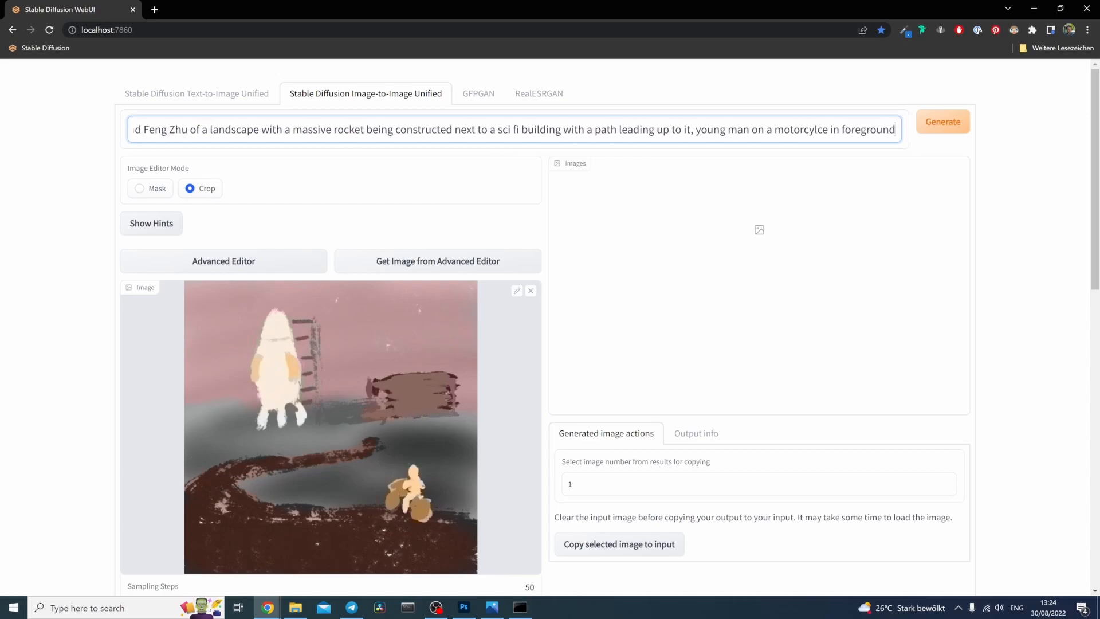
left_click_drag(495, 129, 854, 149)
left_click(735, 129)
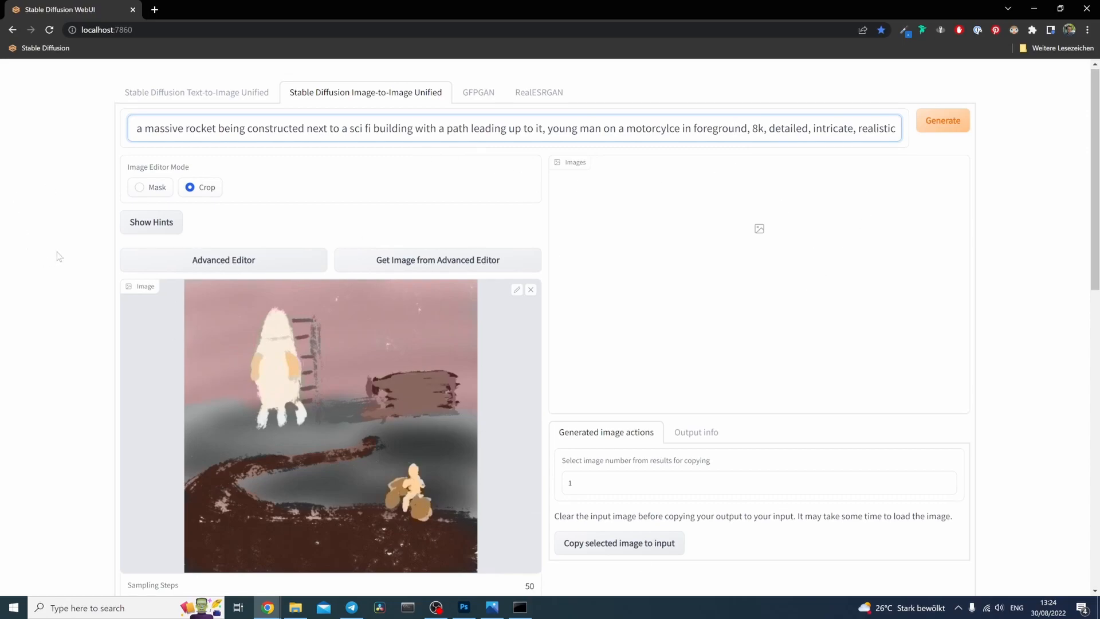
Set the sampling steps to 42 and choose k_lms as the sampling method.
scroll(60, 260, "down", 2)
scroll(63, 267, "down", 2)
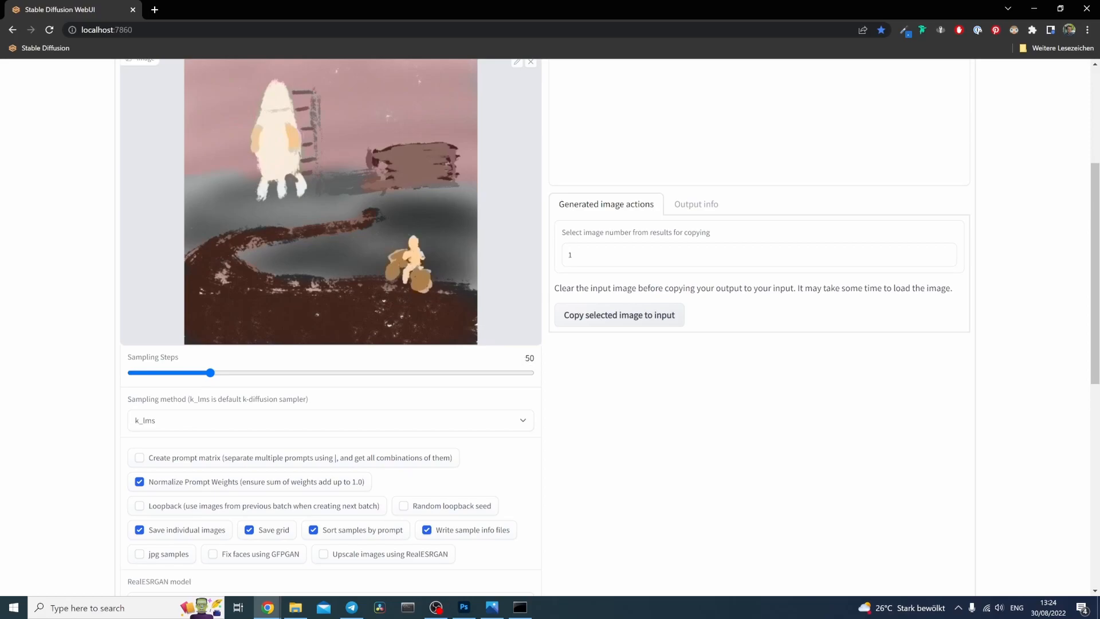
left_click_drag(210, 373, 371, 374)
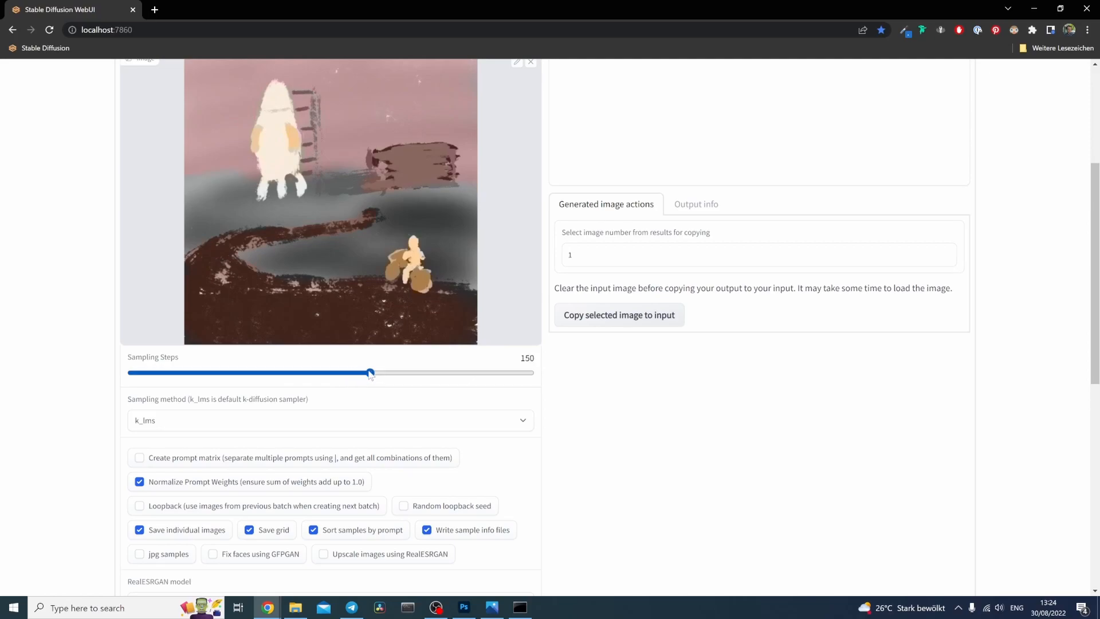
left_click_drag(370, 376, 433, 373)
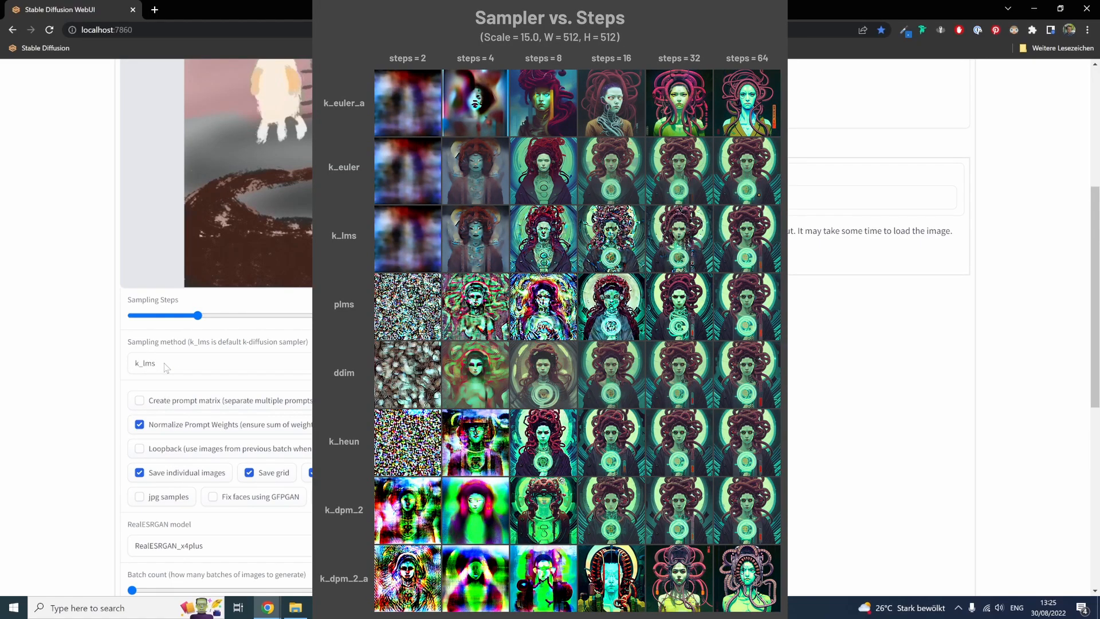
left_click(187, 368)
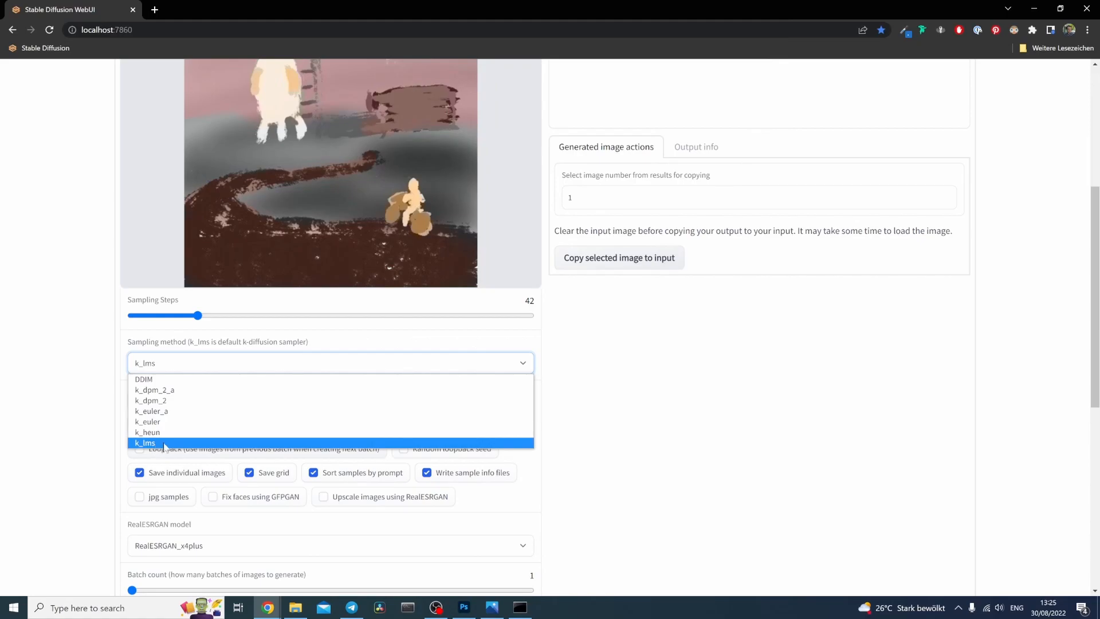
left_click(164, 443)
Set the batch count for the image-to-image generation to 4.
scroll(66, 379, "down", 3)
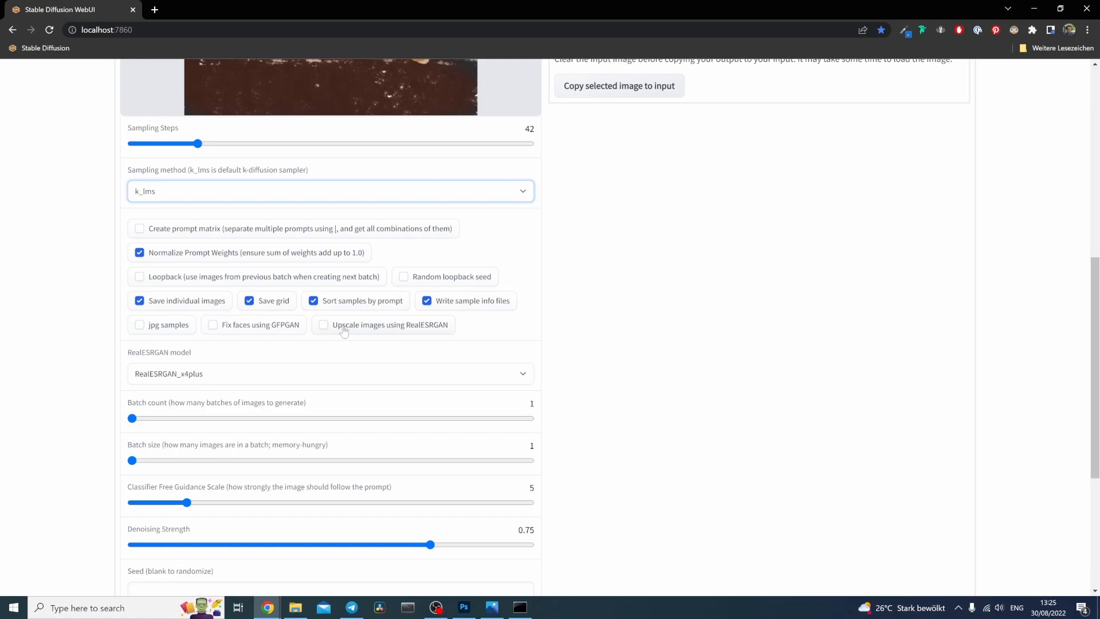
scroll(96, 369, "down", 2)
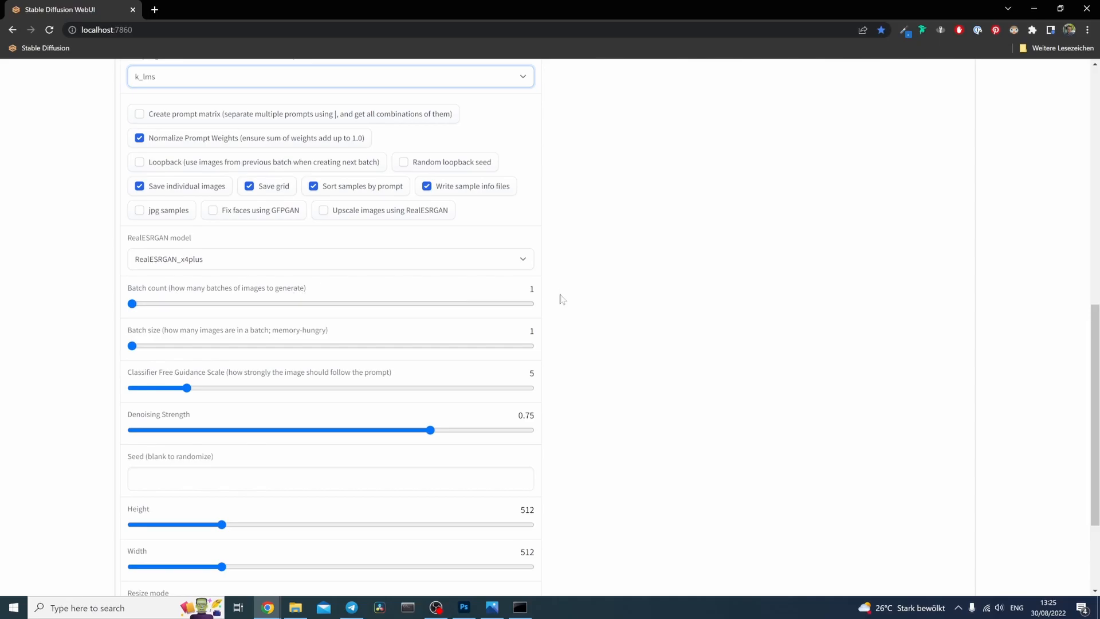
scroll(767, 310, "up", 9)
scroll(787, 318, "up", 2)
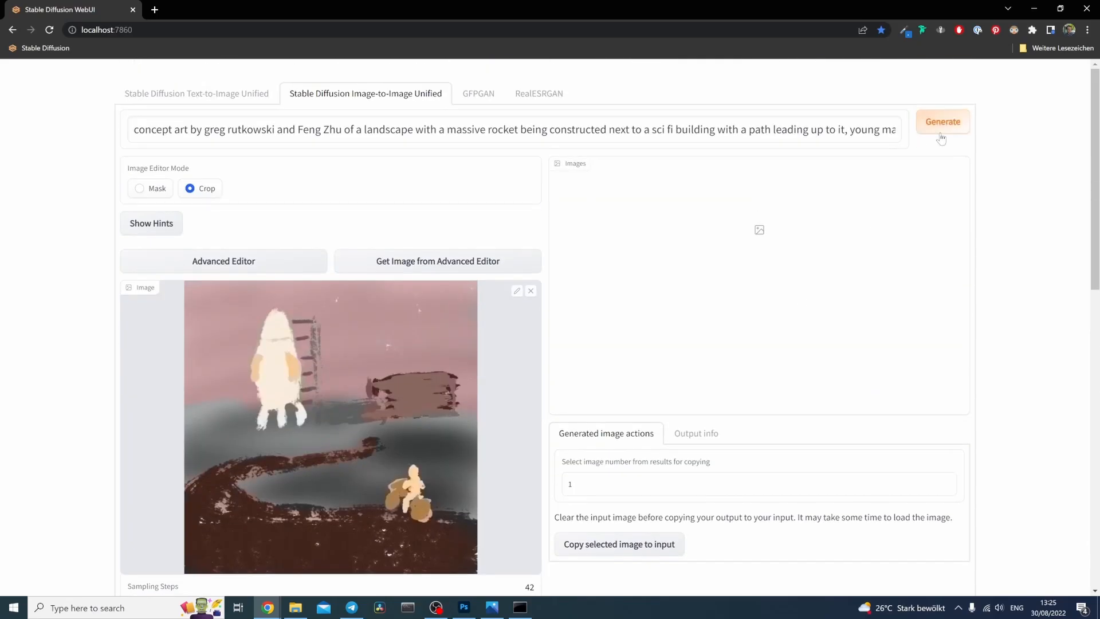
scroll(915, 315, "down", 8)
scroll(915, 314, "down", 2)
left_click(131, 304)
left_click_drag(131, 306, 139, 309)
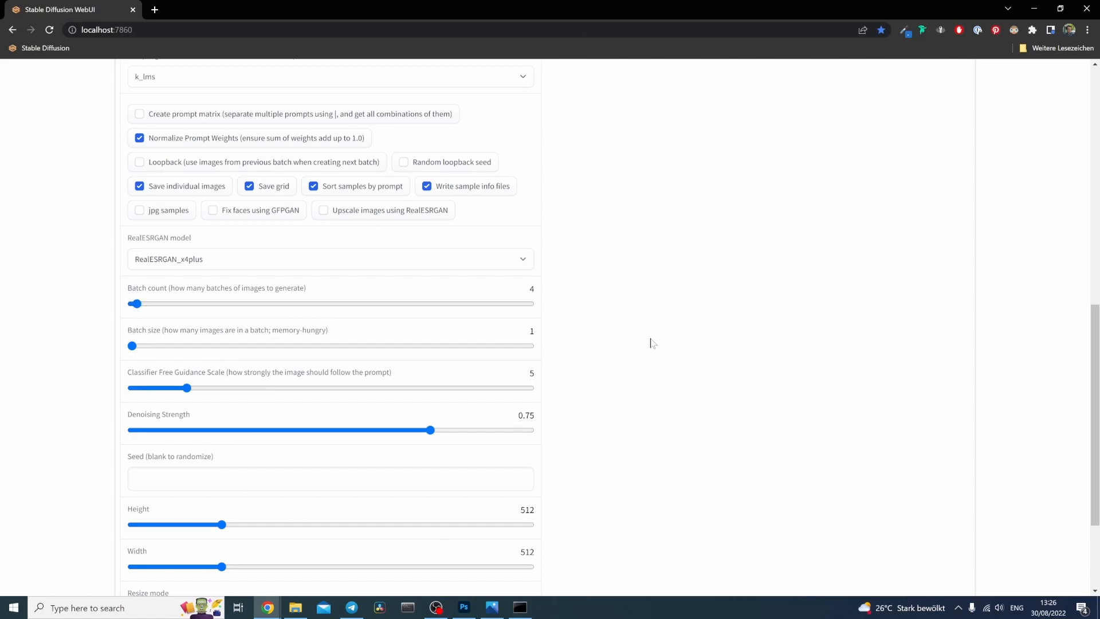
Set the denoising strength to 0.35 and generate the batch of images from the rocket sketch.
scroll(650, 343, "down", 2)
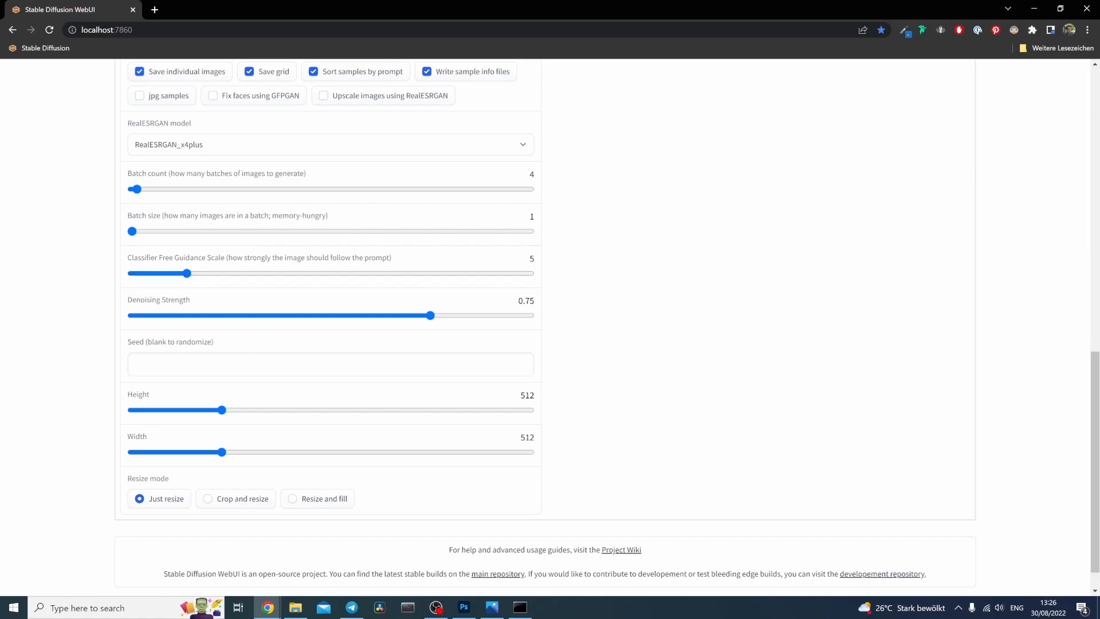
scroll(81, 283, "up", 10)
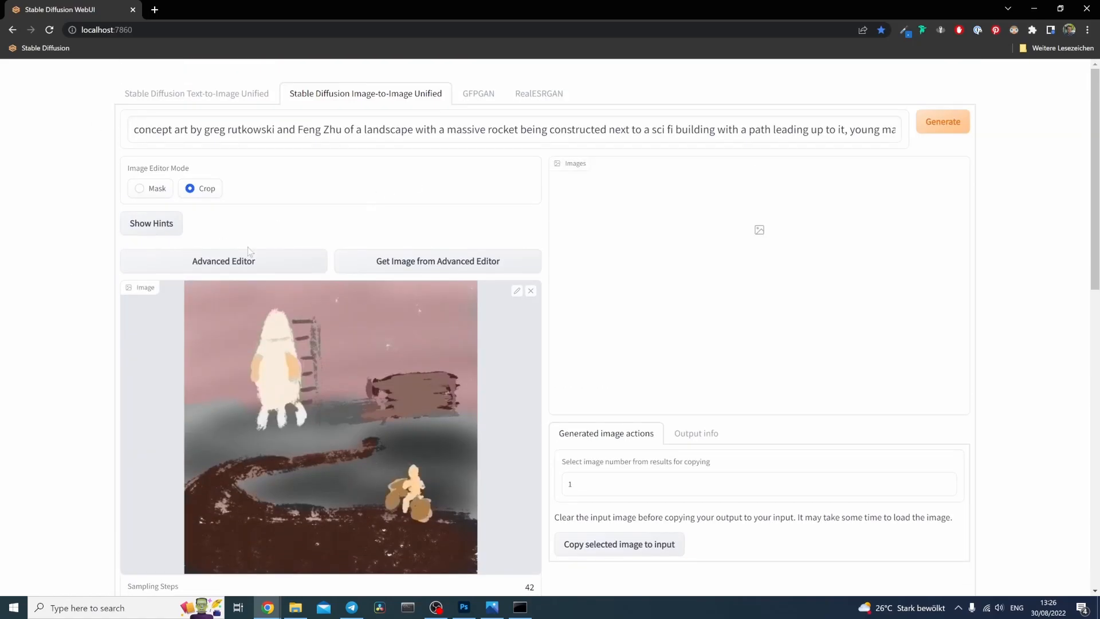
scroll(94, 367, "down", 10)
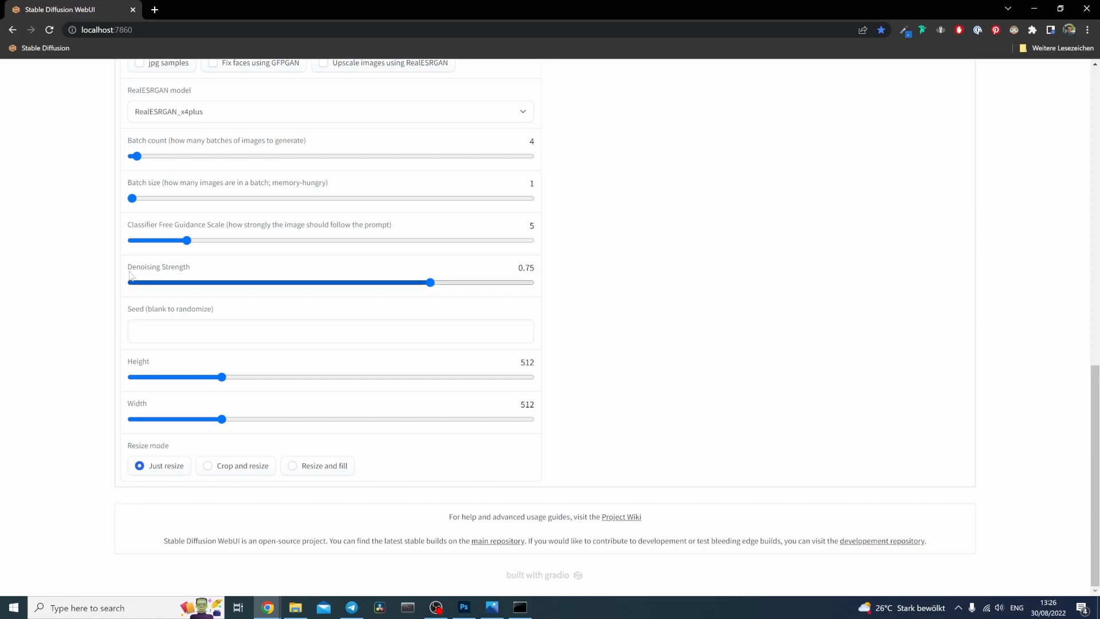
scroll(85, 292, "up", 12)
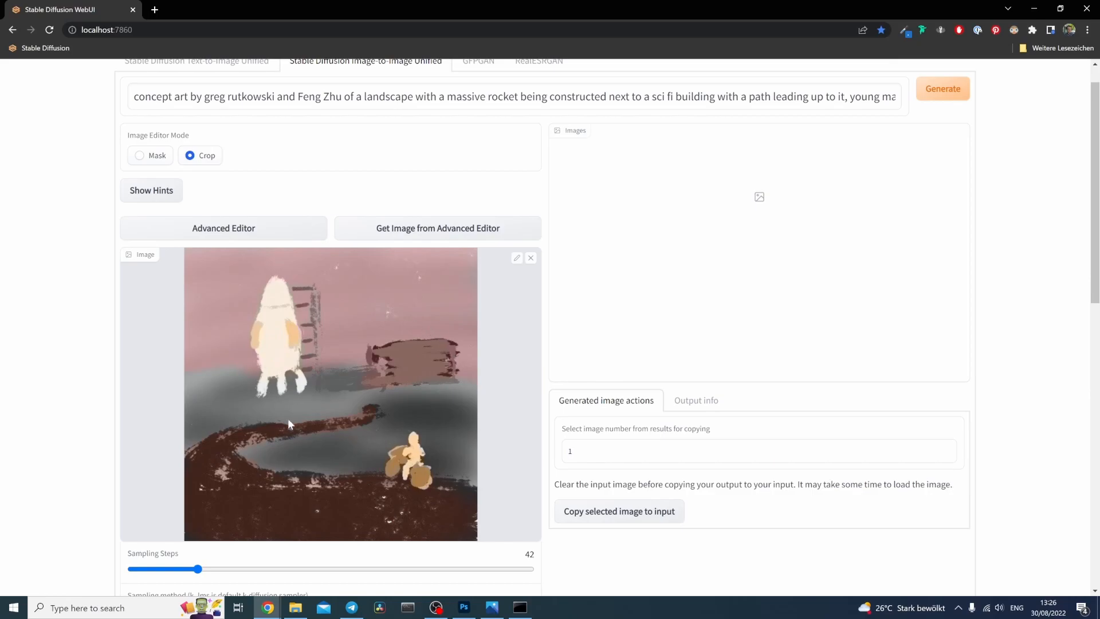
scroll(32, 342, "down", 10)
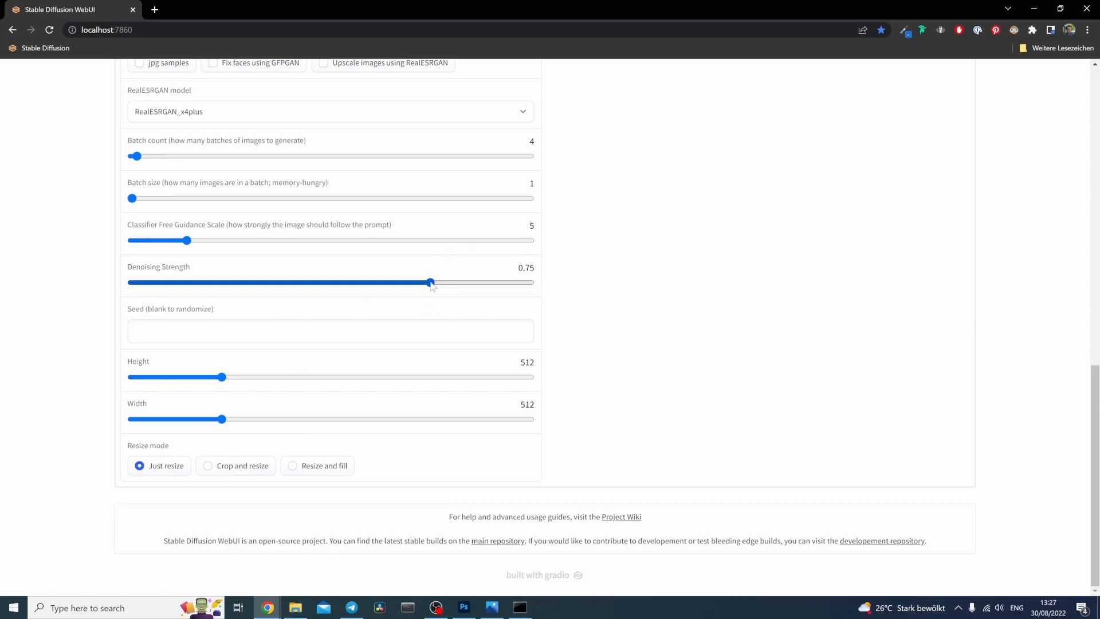
left_click_drag(431, 283, 273, 283)
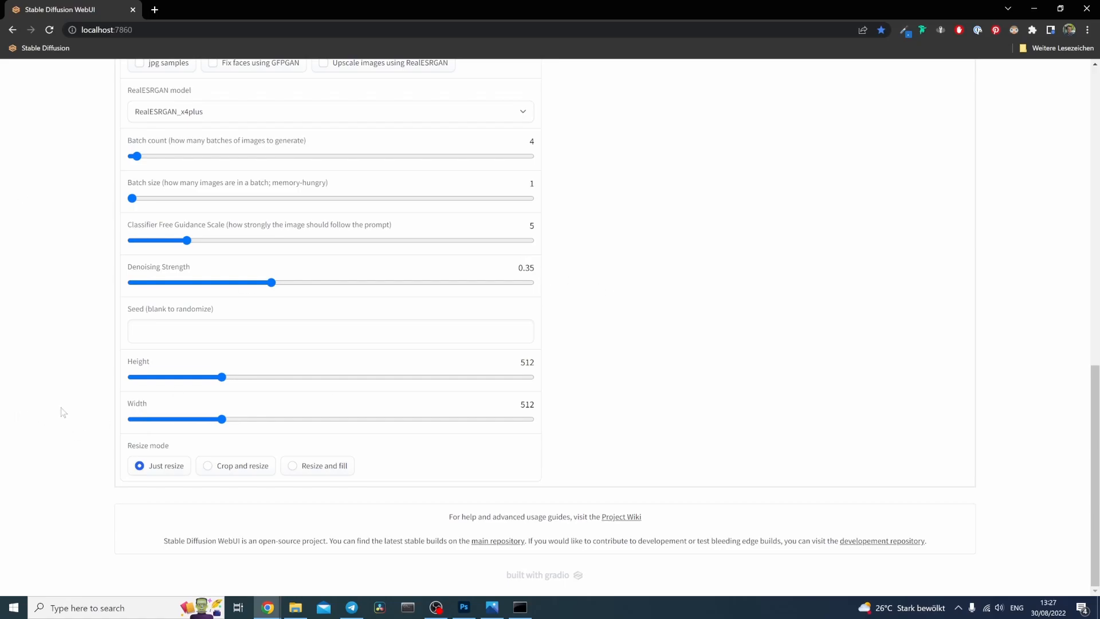
scroll(63, 413, "up", 12)
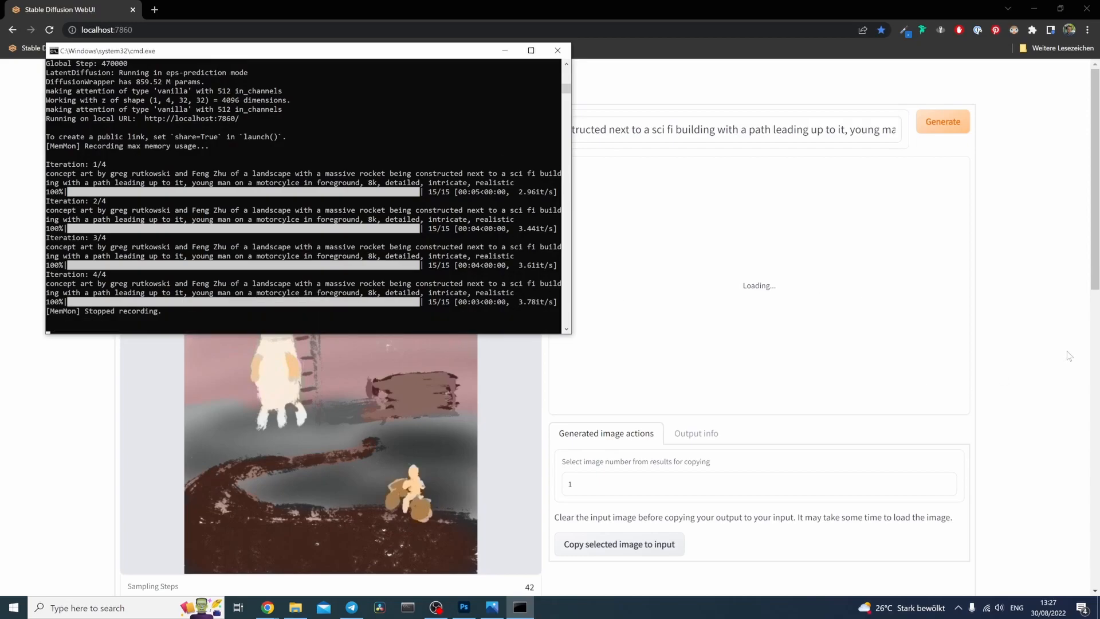
left_click(793, 360)
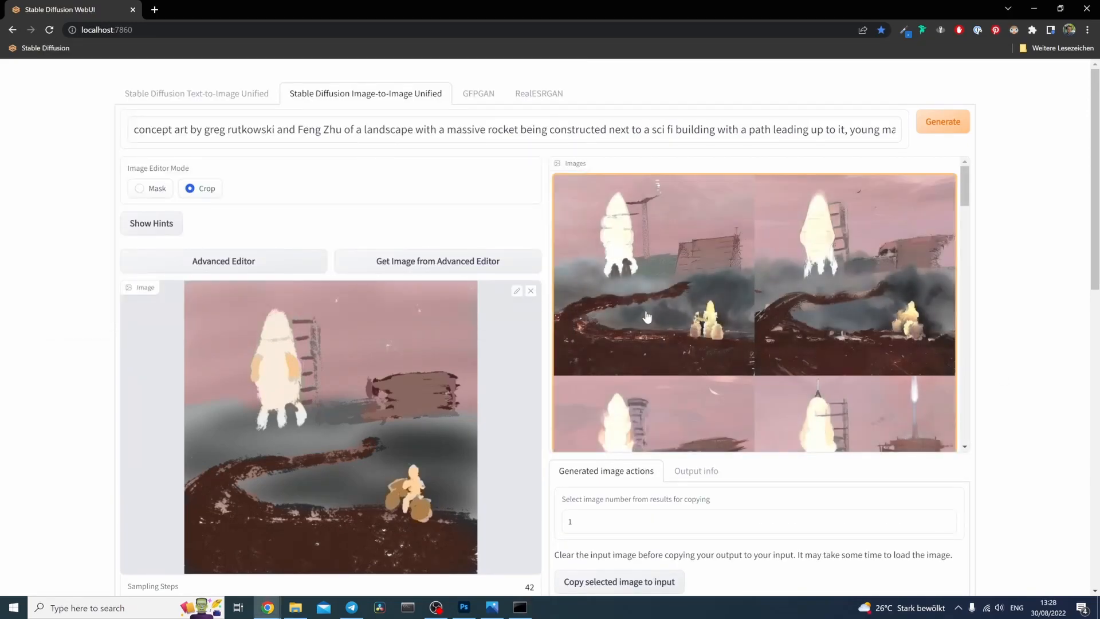
Examine the generated rocket landscape variations, comparing the rocket, tower and motorcyclist in each with the input sketch.
scroll(647, 317, "down", 5)
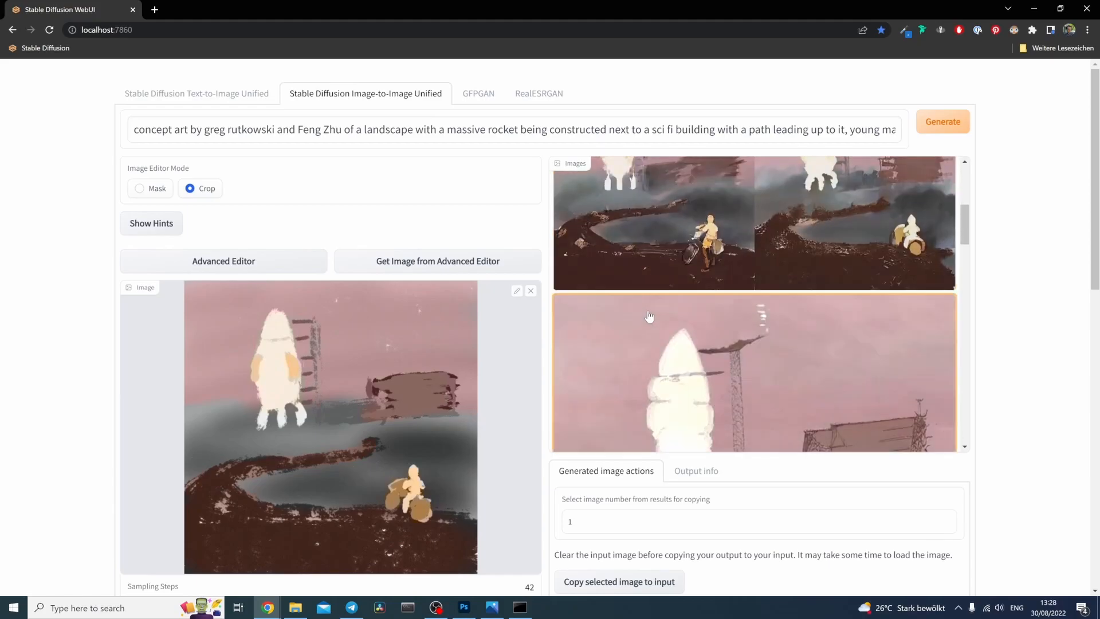
scroll(649, 317, "down", 4)
scroll(649, 317, "down", 5)
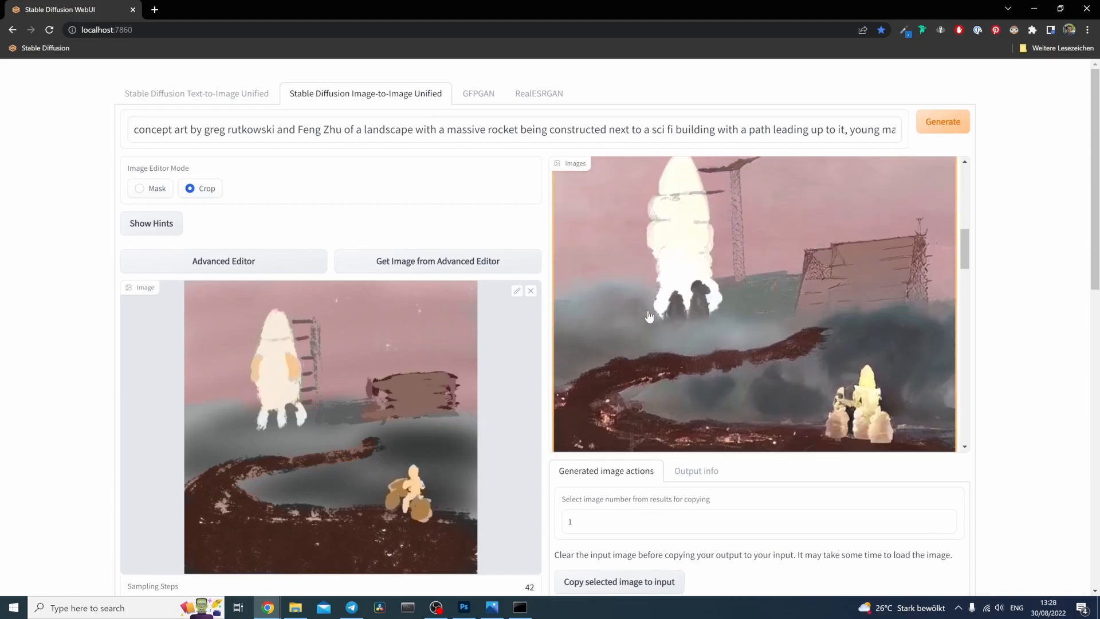
scroll(649, 317, "down", 8)
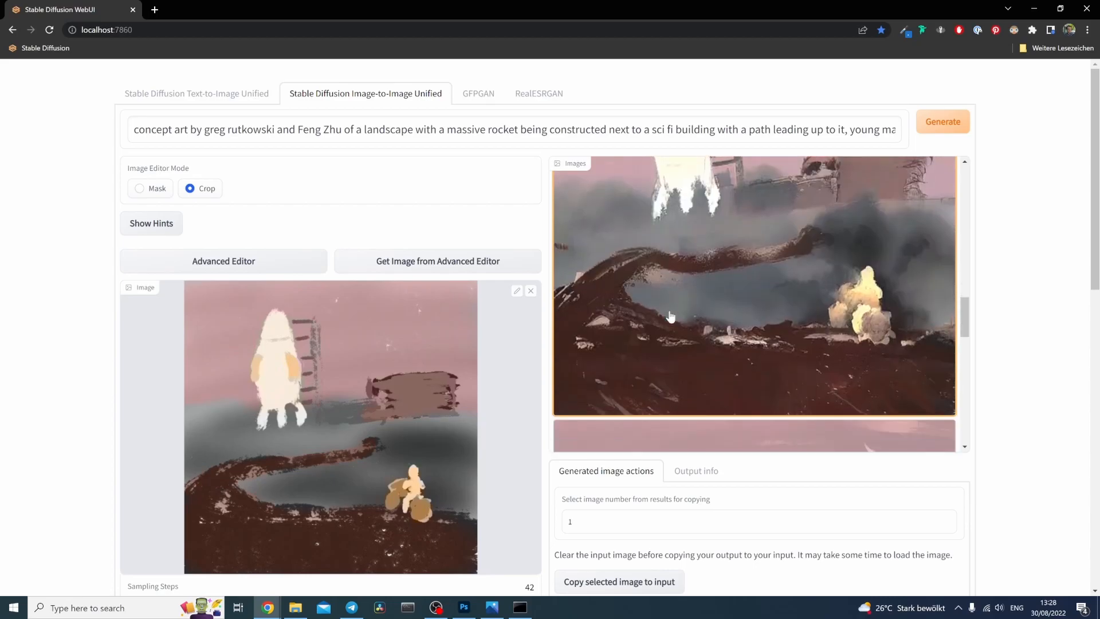
scroll(739, 315, "down", 5)
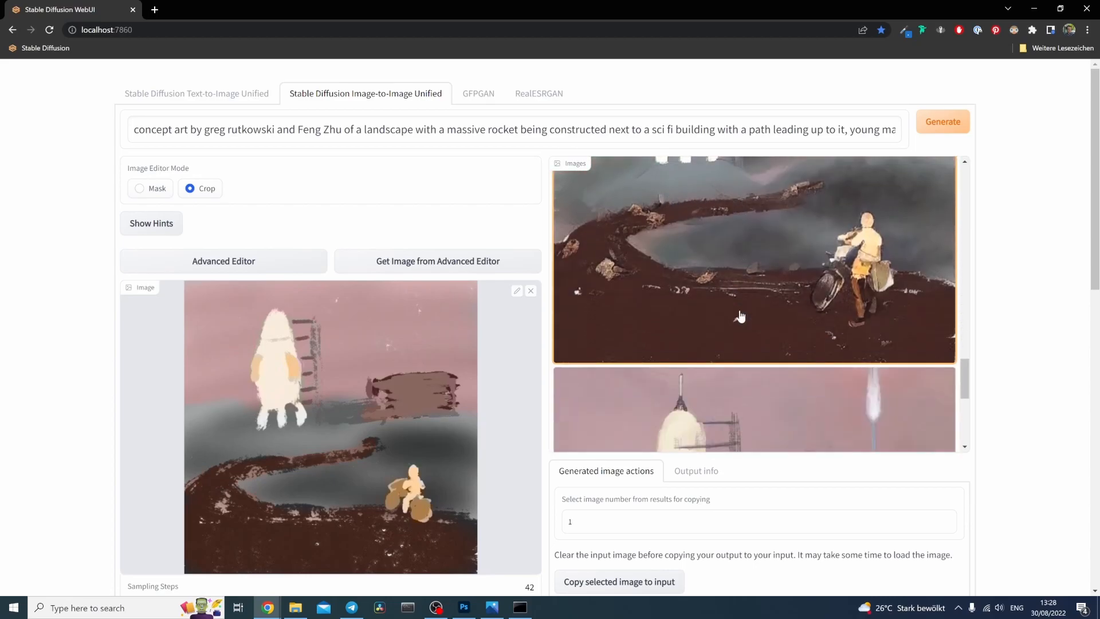
scroll(741, 315, "up", 3)
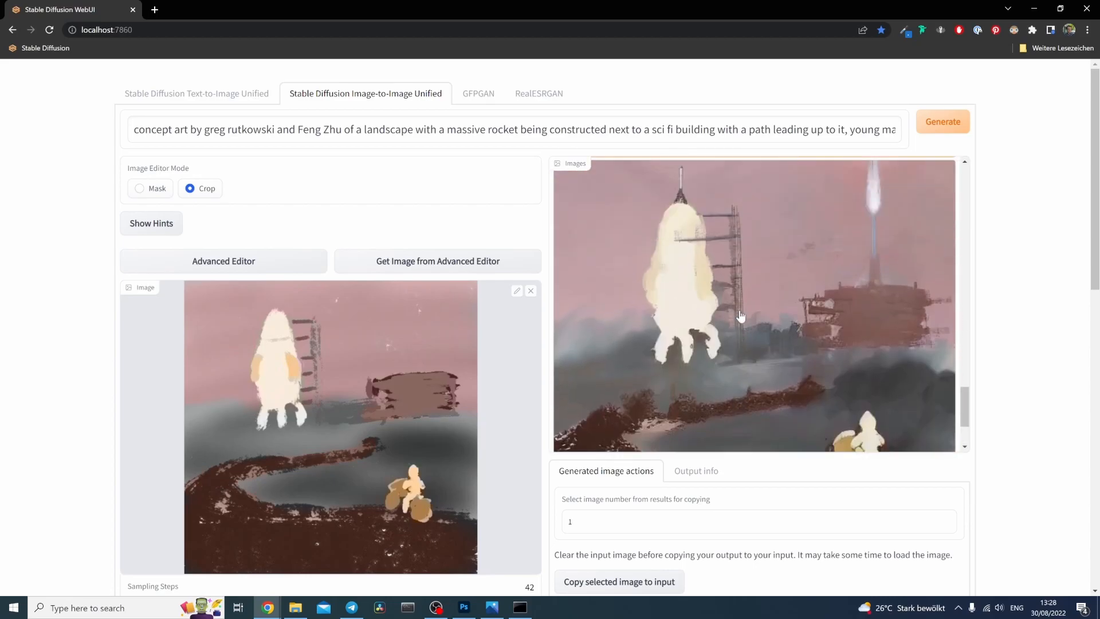
scroll(741, 315, "up", 3)
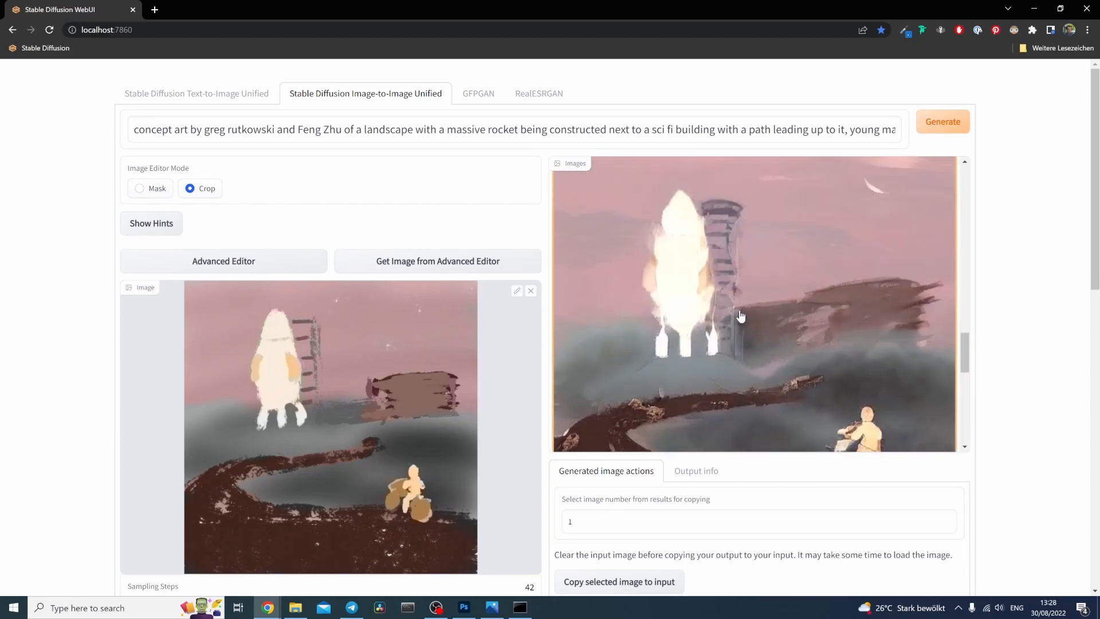
scroll(709, 314, "down", 2)
scroll(710, 314, "up", 2)
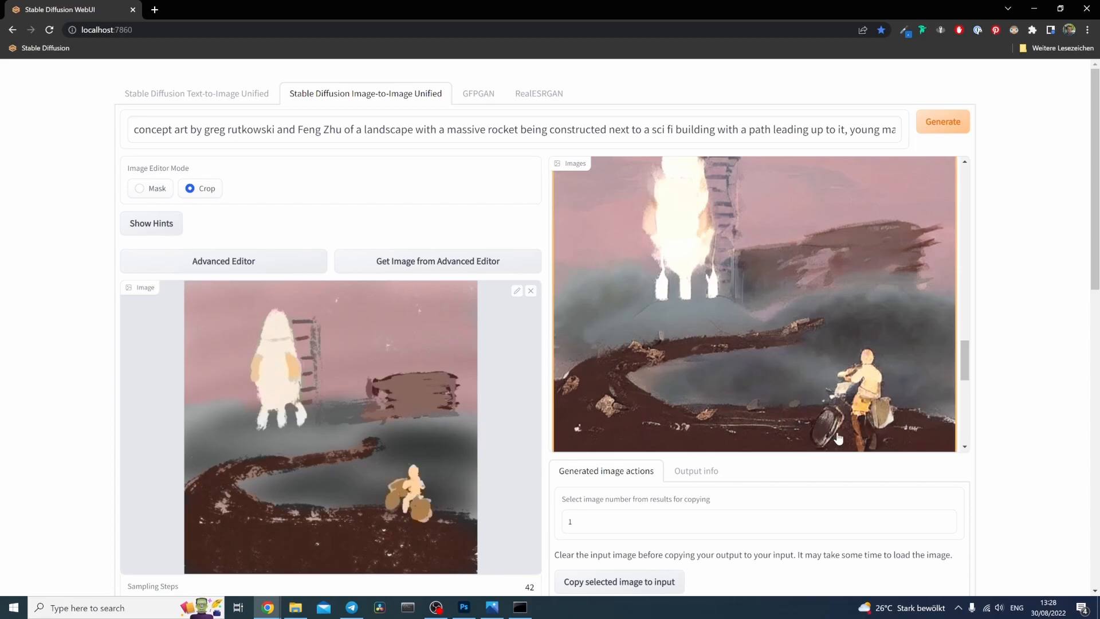
scroll(674, 320, "up", 5)
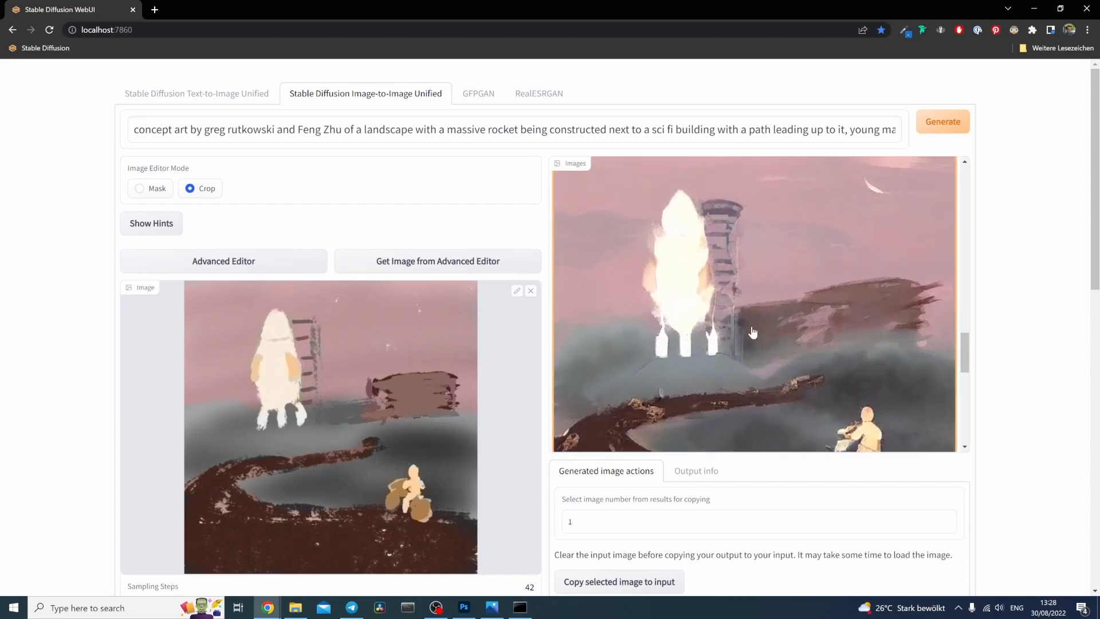
scroll(763, 302, "down", 2)
scroll(764, 304, "up", 1)
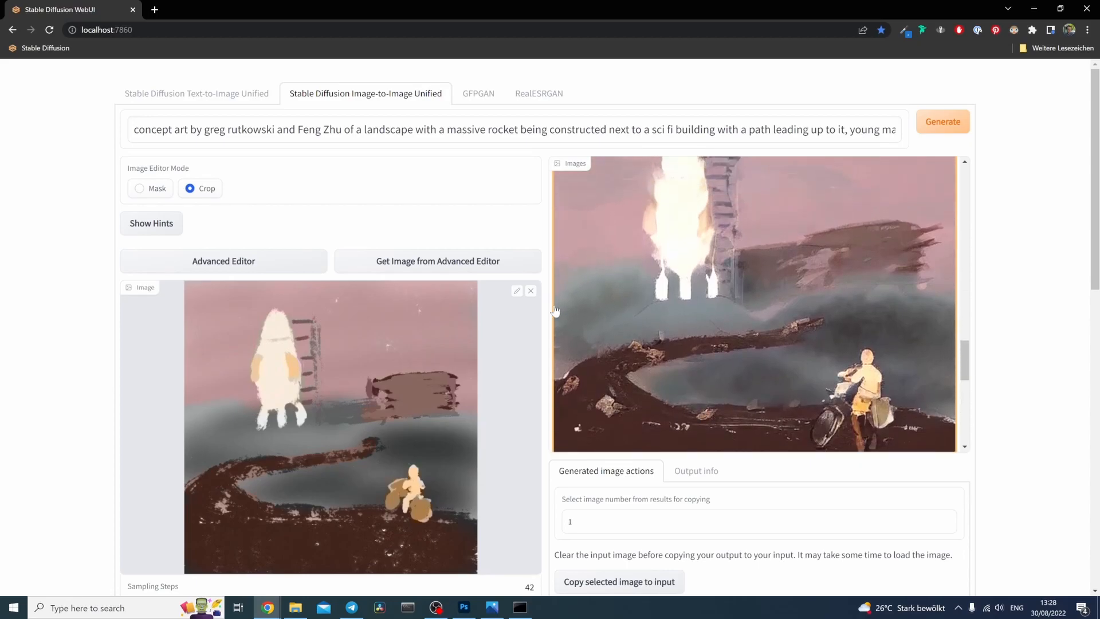
Replace the input sketch with the generated variation showing the crescent moon, round launch tower and standing motorcyclist.
left_click(531, 291)
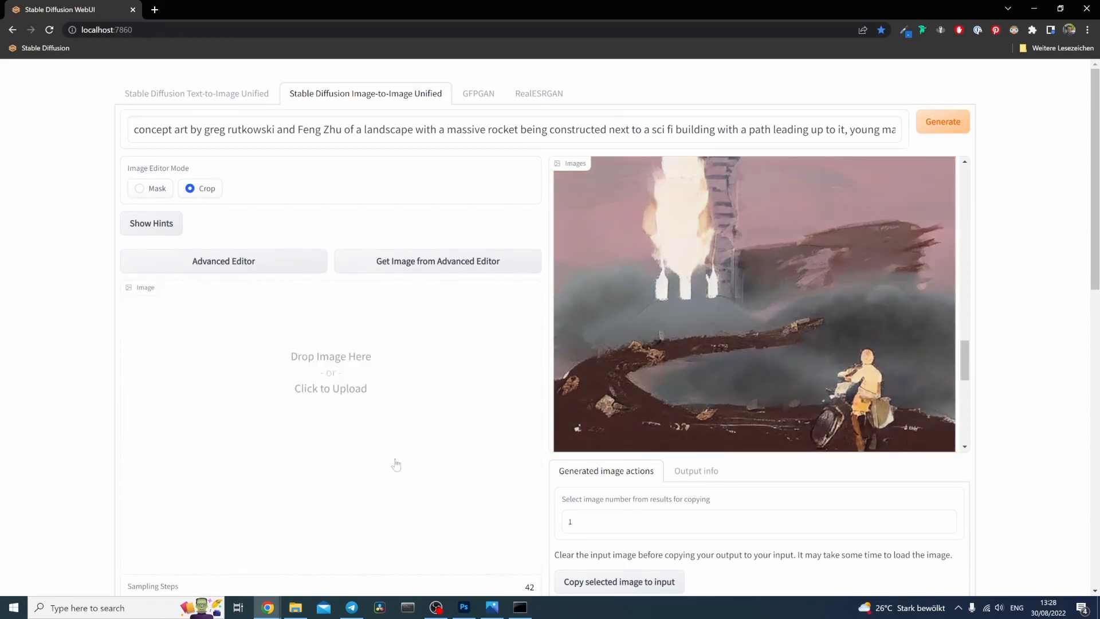
left_click_drag(835, 246, 318, 374)
Set the sampling steps to 56 and generate a new batch from the replaced input image.
scroll(109, 371, "down", 2)
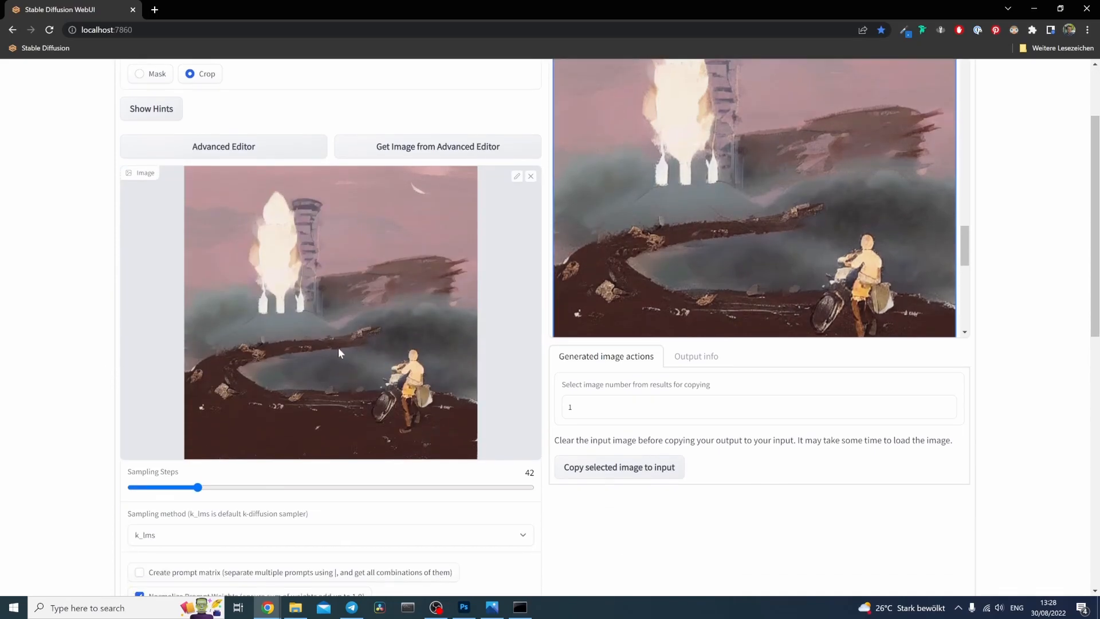
left_click_drag(196, 491, 220, 492)
scroll(643, 535, "up", 2)
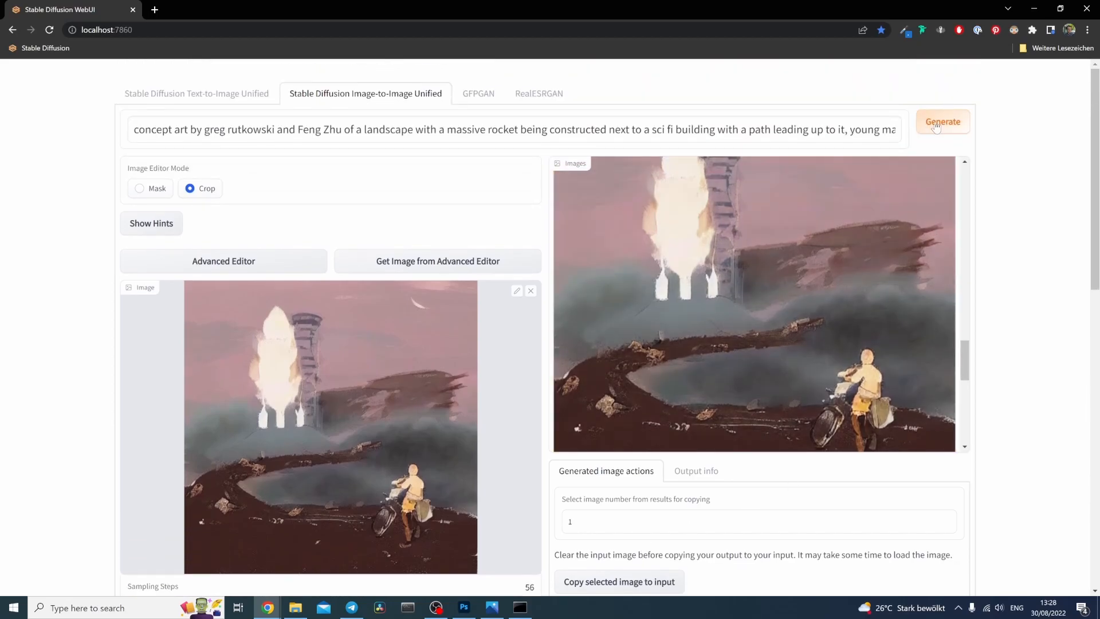
left_click(935, 126)
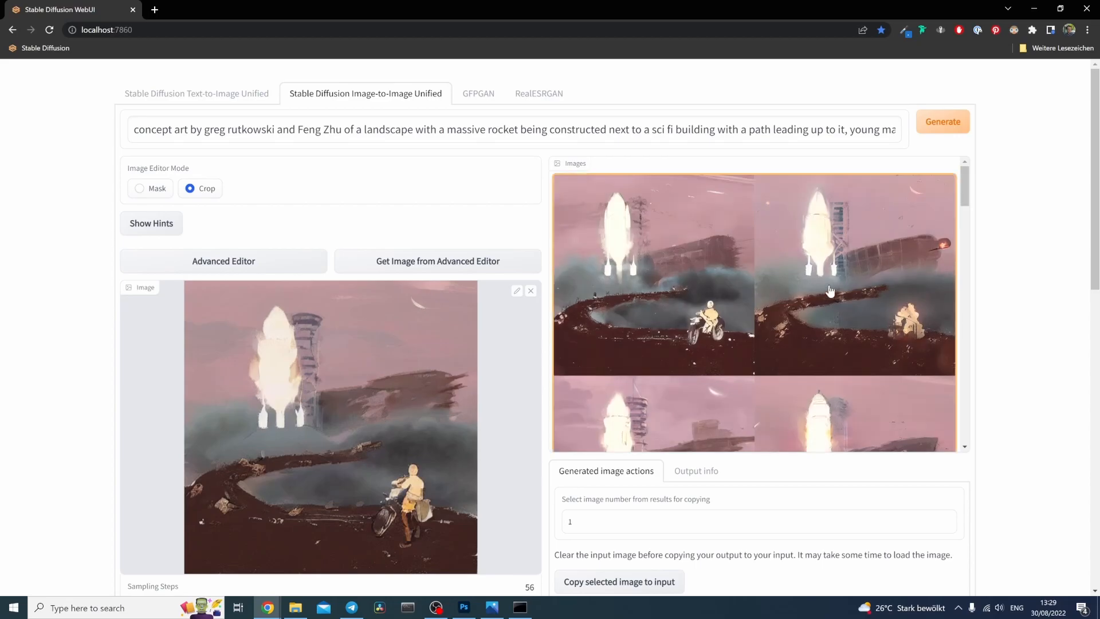
Examine the new batch of variations for the detail of the rocket, building, path and motorcyclist.
scroll(830, 291, "down", 1)
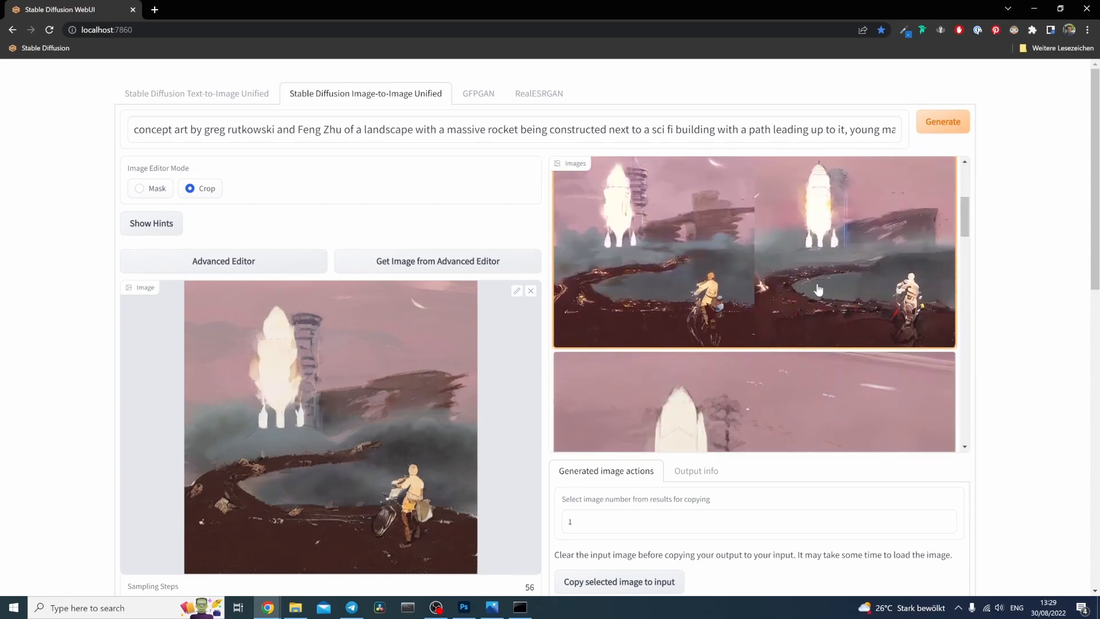
scroll(818, 290, "down", 3)
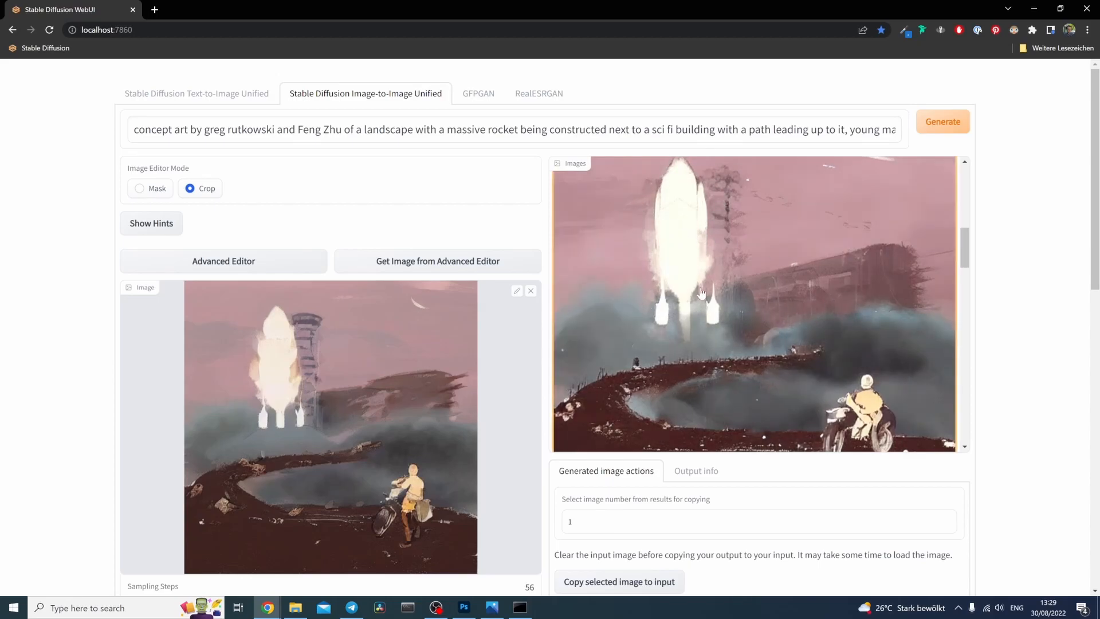
scroll(701, 331, "down", 1)
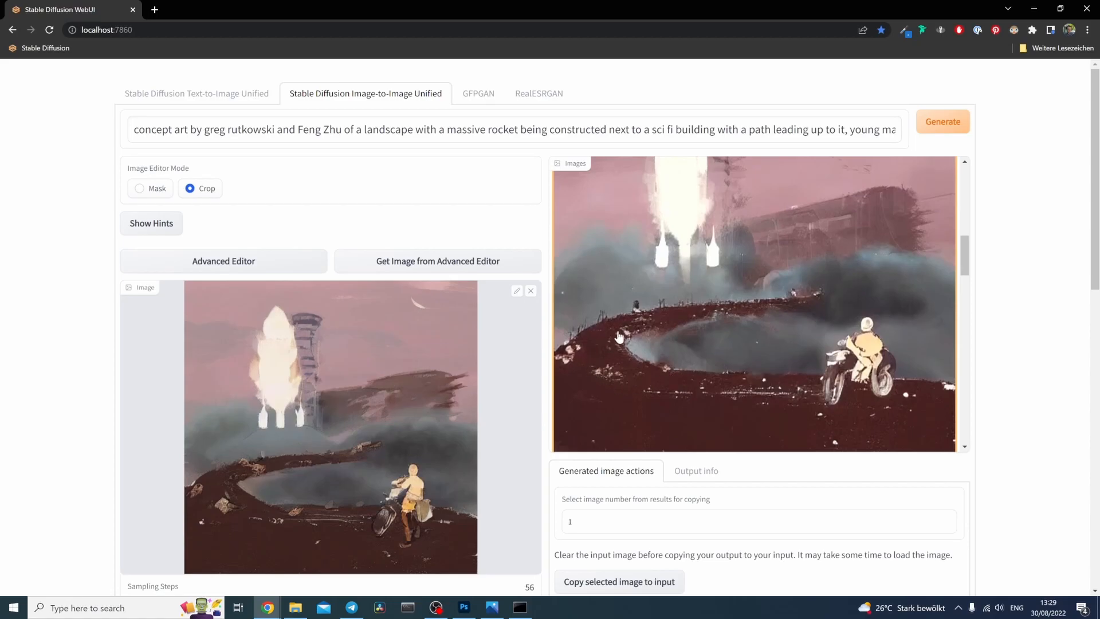
scroll(818, 366, "down", 5)
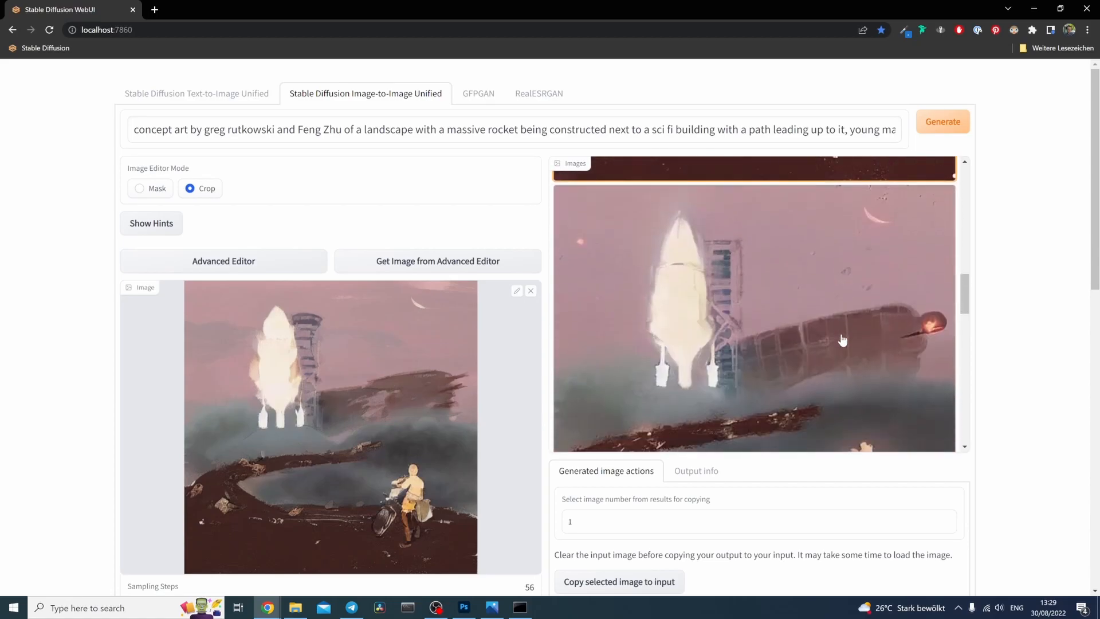
scroll(870, 339, "down", 3)
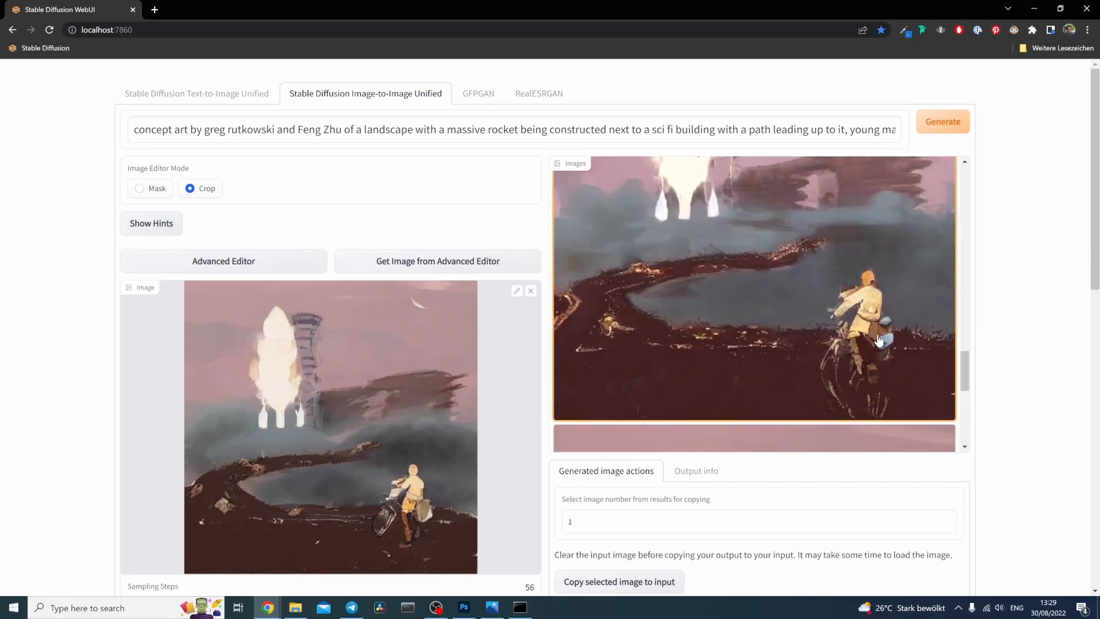
scroll(879, 340, "up", 6)
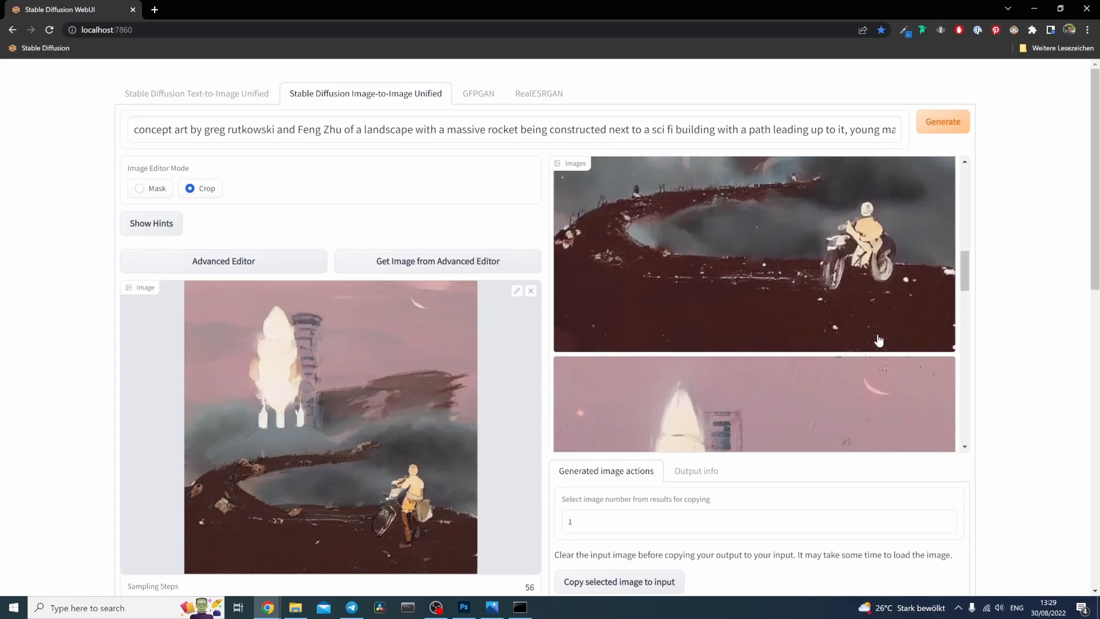
scroll(871, 344, "up", 2)
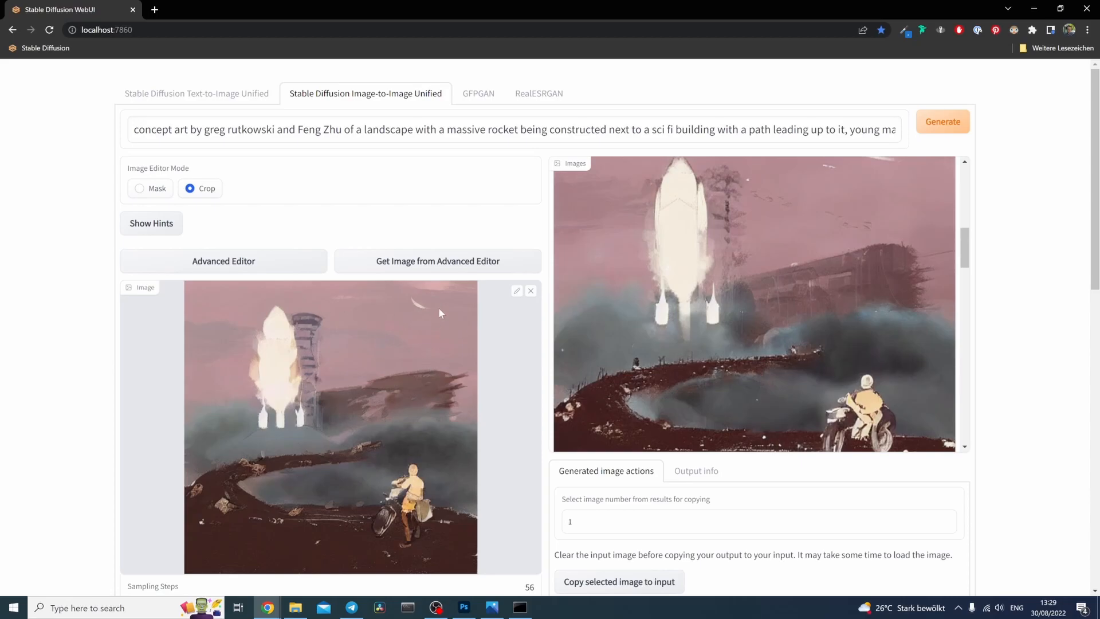
Copy the current input image, switch to Photoshop and paste it into the open sketch document as a new layer.
scroll(438, 311, "down", 1)
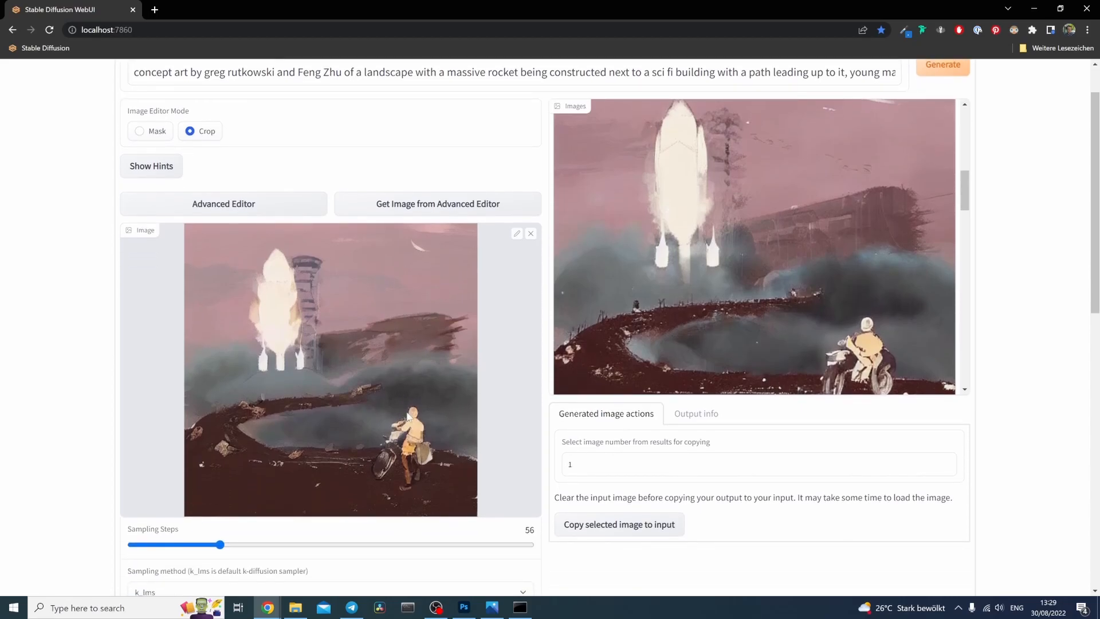
right_click(382, 314)
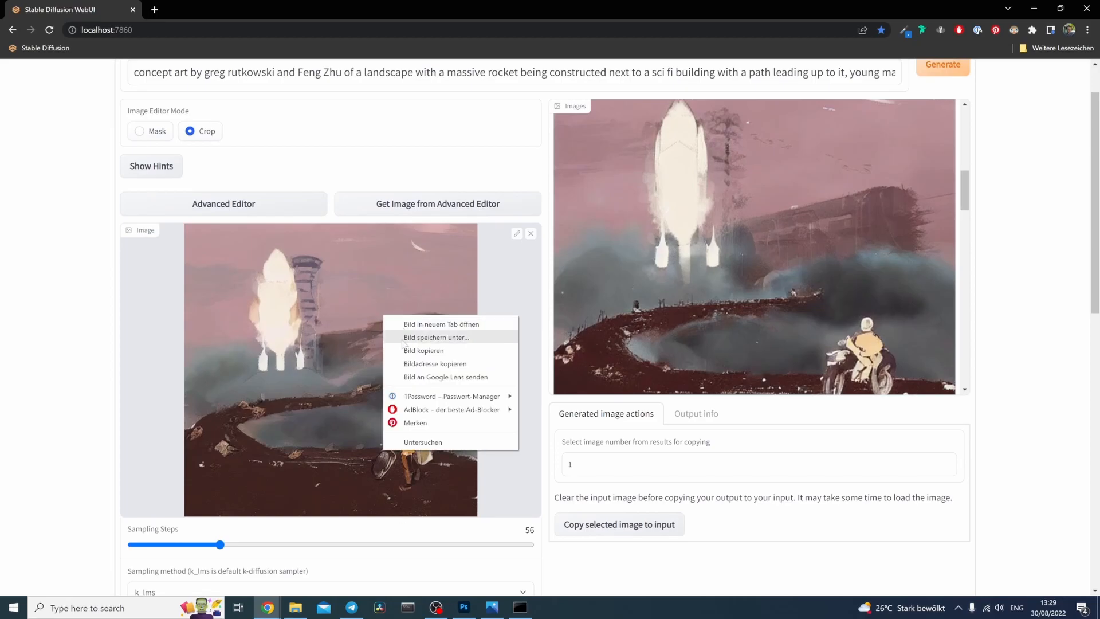
left_click(404, 346)
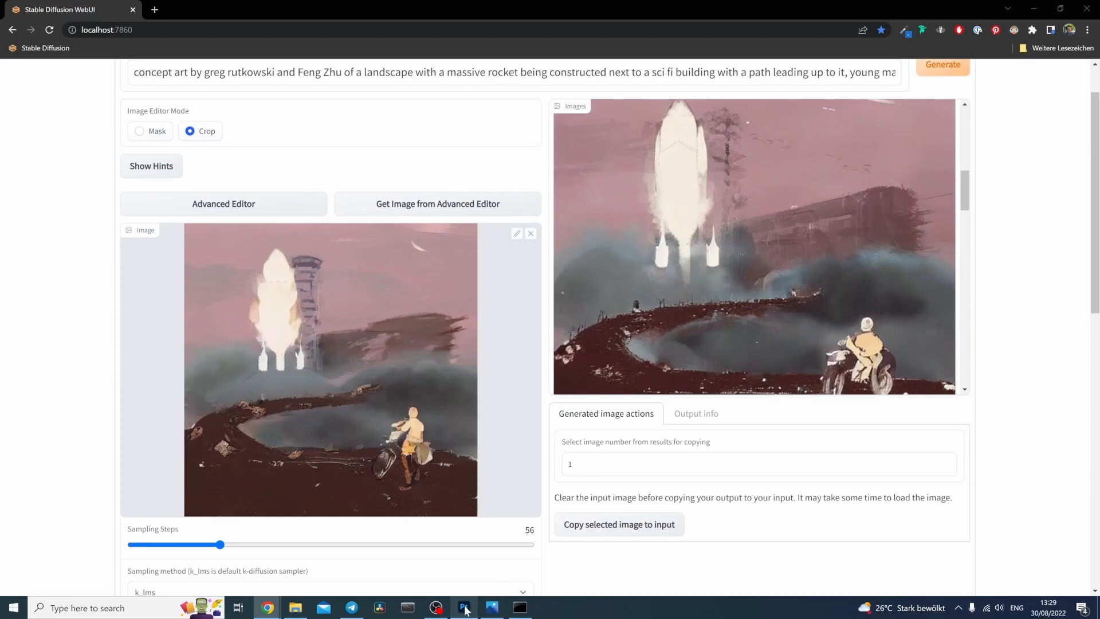
left_click(465, 607)
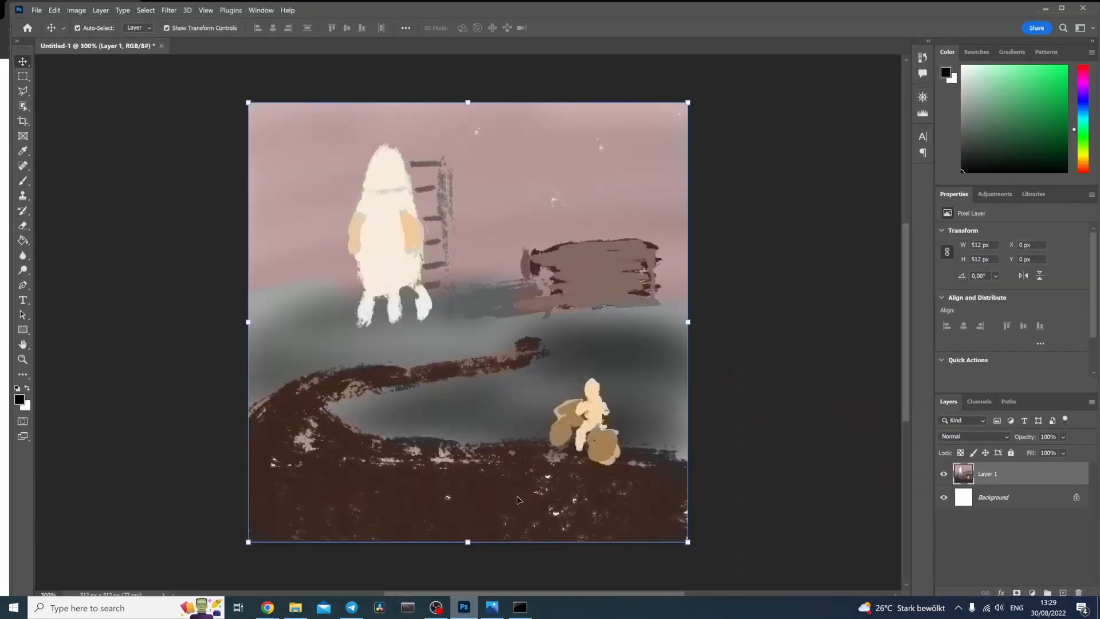
left_click(751, 302)
key("ctrl+v")
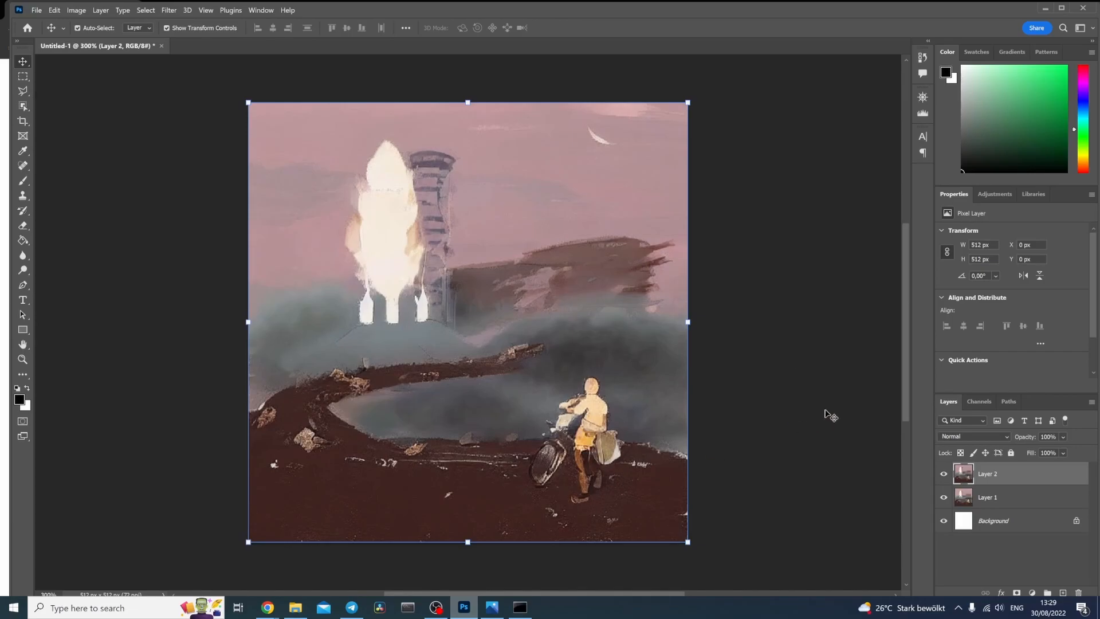
Add an inverted layer mask to the pasted layer and paint in white over the motorcyclist to reveal only that figure.
left_click(1017, 594)
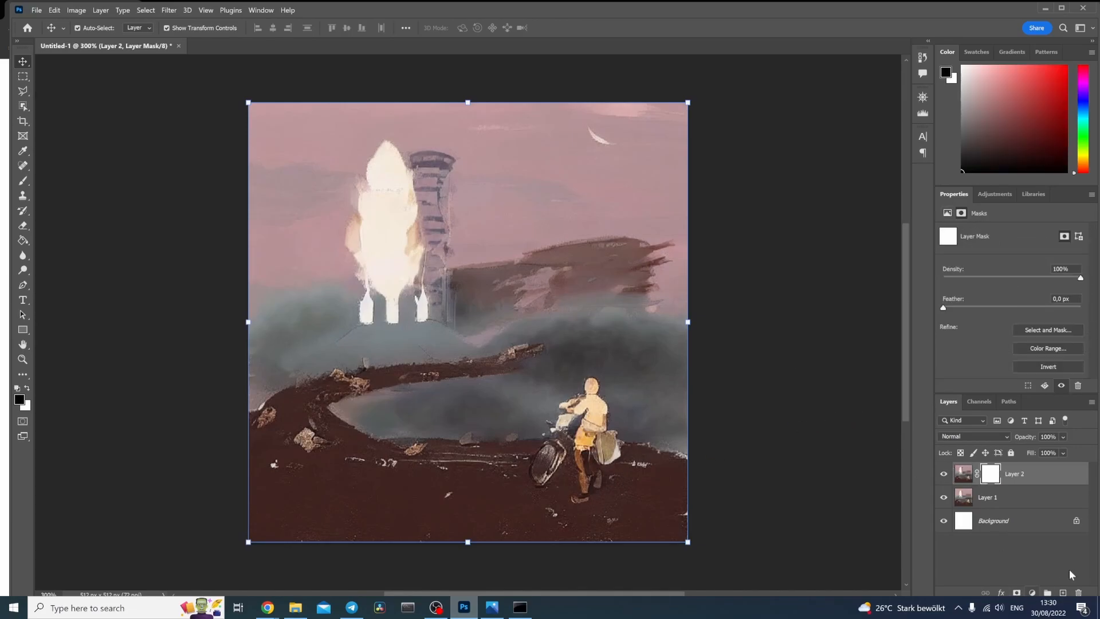
left_click(77, 10)
mouse_move(96, 36)
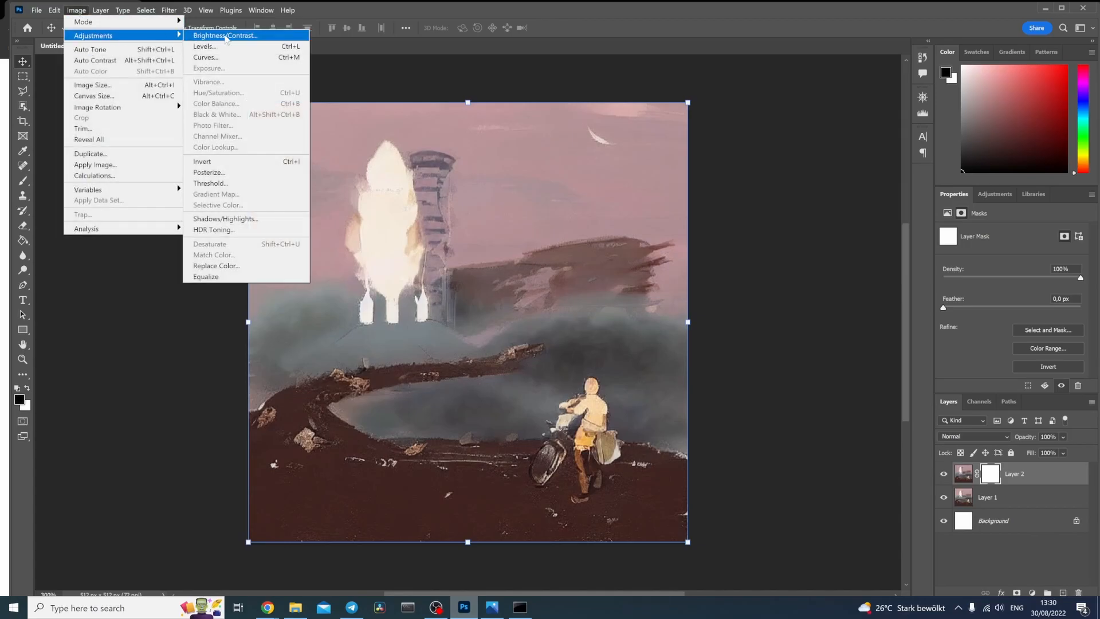
left_click(228, 164)
left_click(27, 388)
key("b")
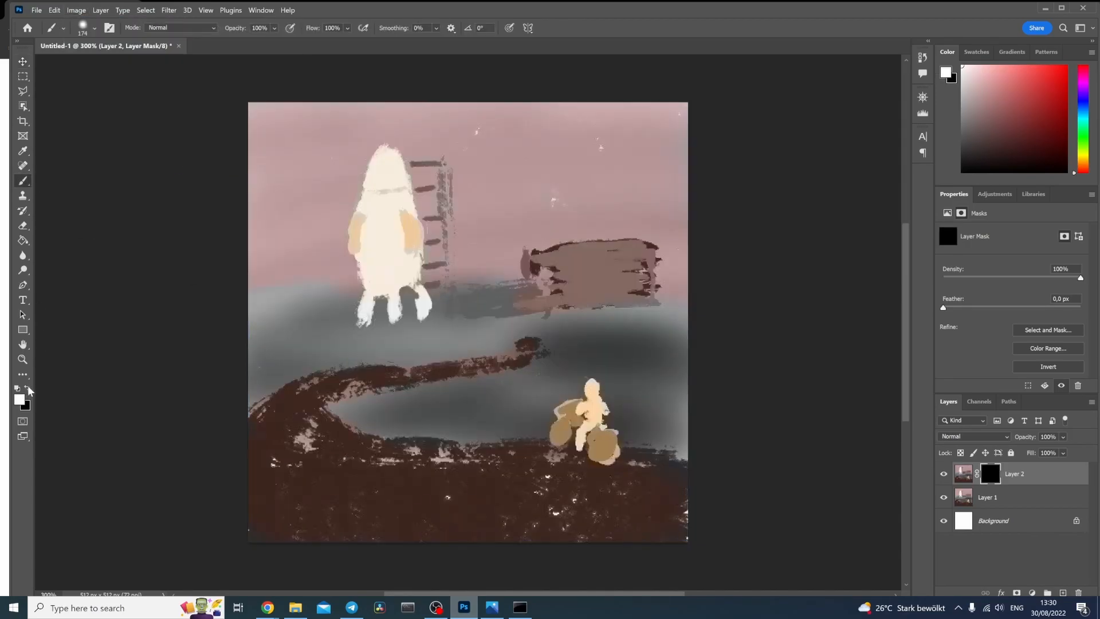
mouse_move(632, 458)
left_mouse_down()
mouse_move(569, 429)
mouse_move(552, 462)
mouse_move(576, 458)
left_mouse_up()
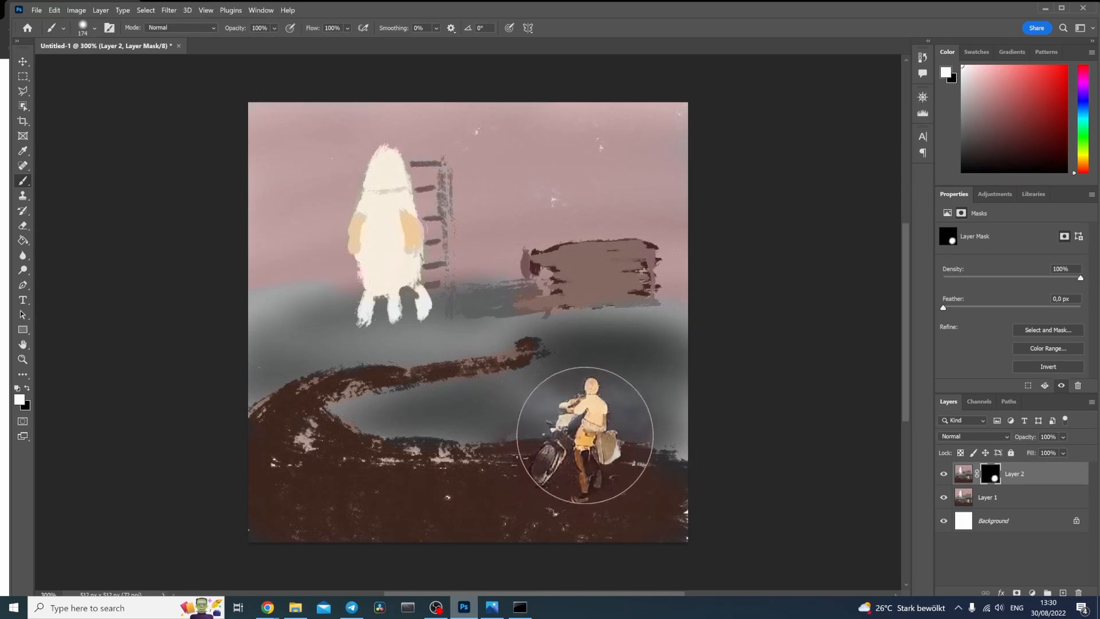
Switch to Stable Diffusion, copy the first variation with the long dark building, and paste it into the Photoshop document as a new layer.
mouse_move(269, 611)
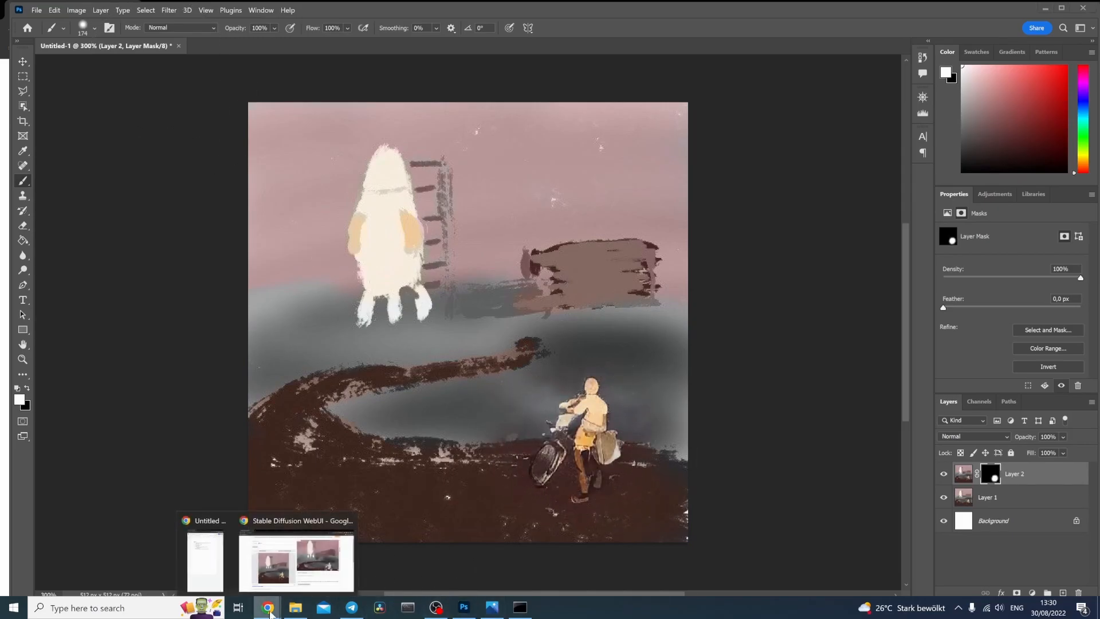
left_click(321, 561)
scroll(811, 360, "up", 5)
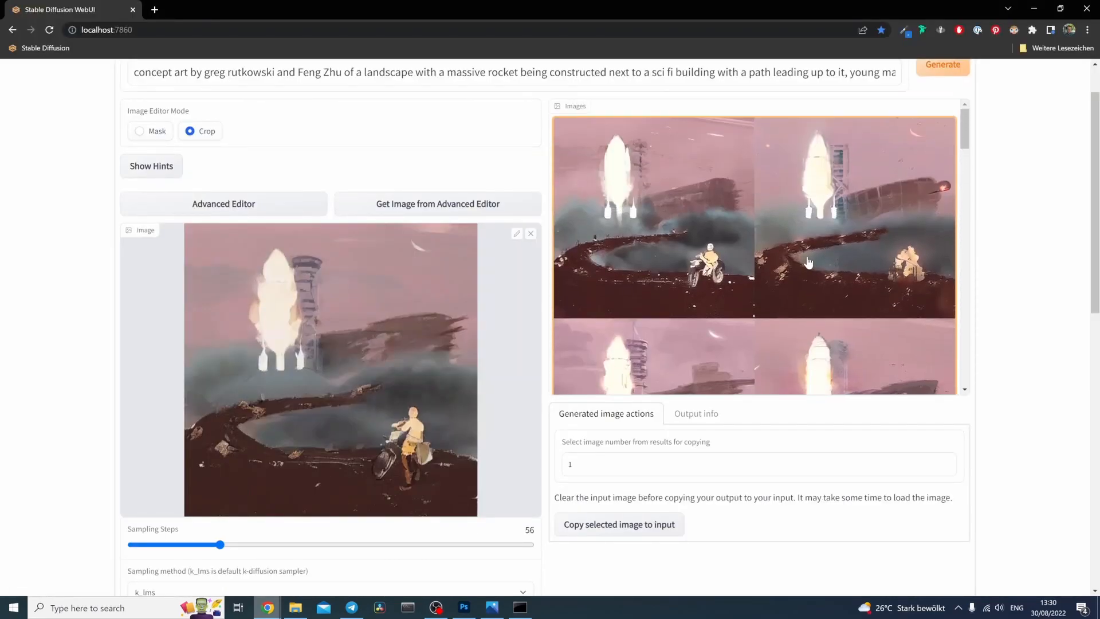
scroll(805, 263, "down", 5)
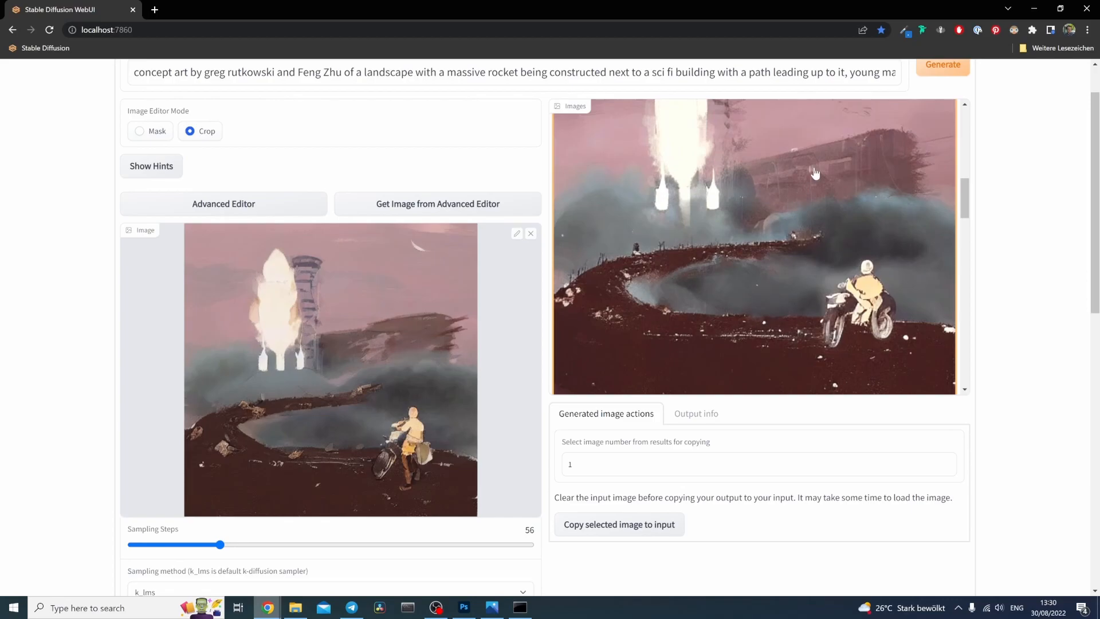
left_click(814, 173)
right_click(786, 201)
left_click(823, 244)
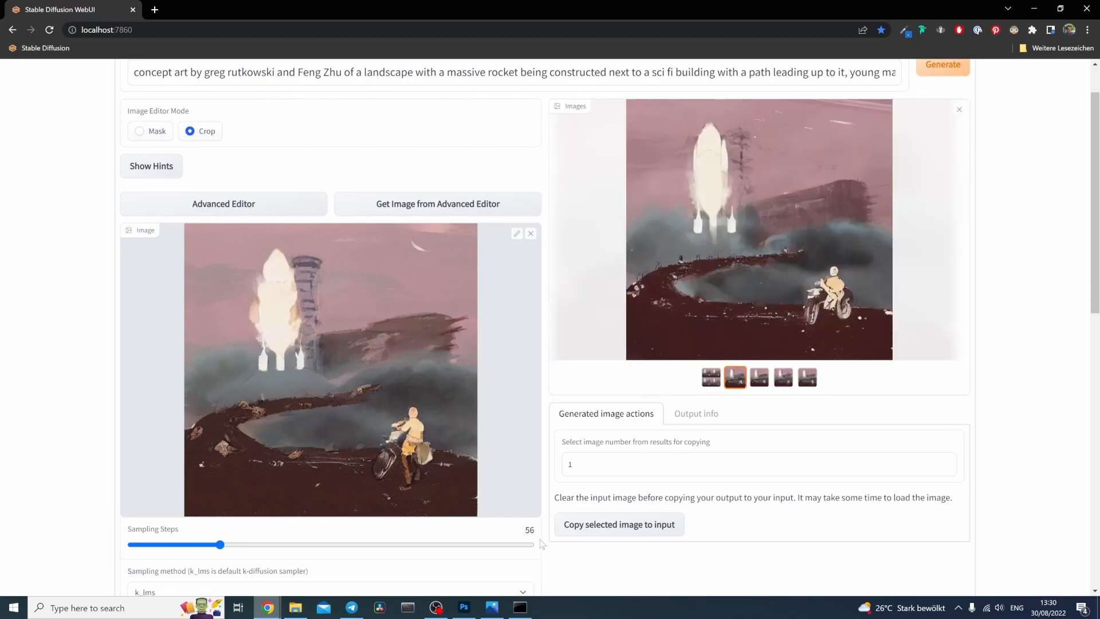
left_click(464, 607)
key("ctrl+v")
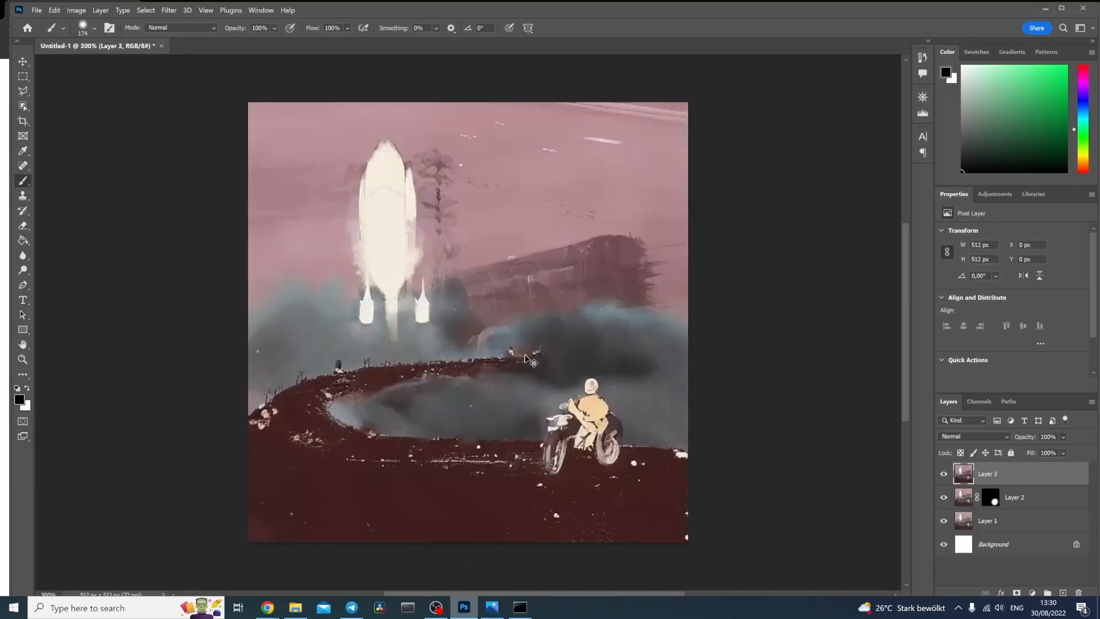
Add an inverted layer mask to the new layer and paint in the long building and the mist beneath it.
left_click(1016, 593)
left_click(76, 9)
mouse_move(166, 35)
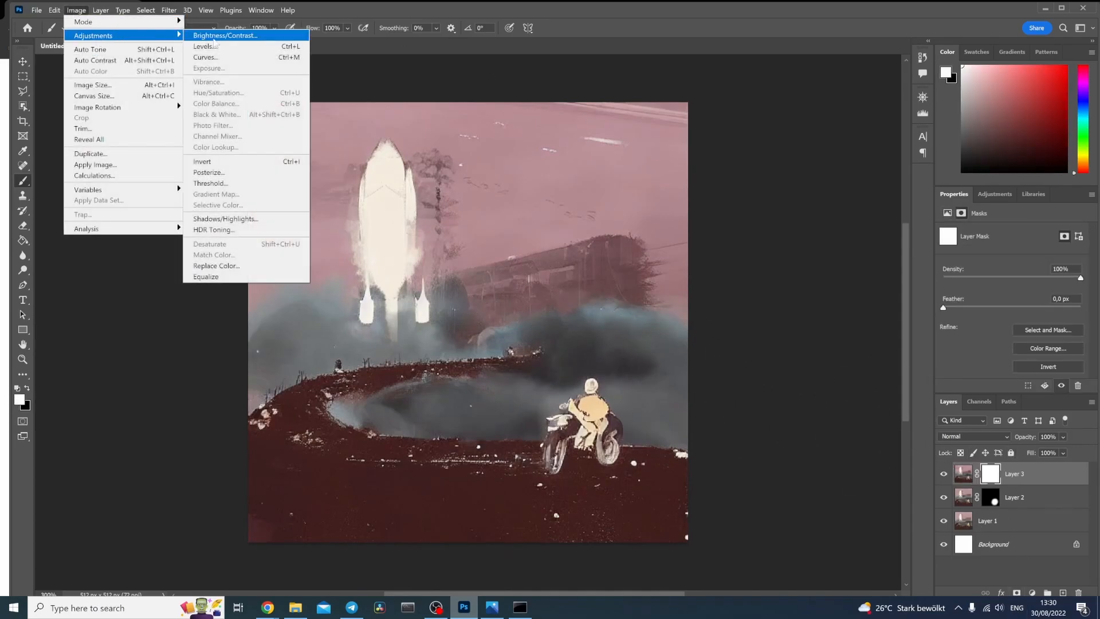
left_click(205, 162)
mouse_move(547, 250)
left_mouse_down()
mouse_move(516, 288)
mouse_move(529, 272)
mouse_move(488, 286)
mouse_move(596, 277)
mouse_move(636, 296)
mouse_move(610, 313)
mouse_move(467, 302)
mouse_move(567, 298)
left_mouse_up()
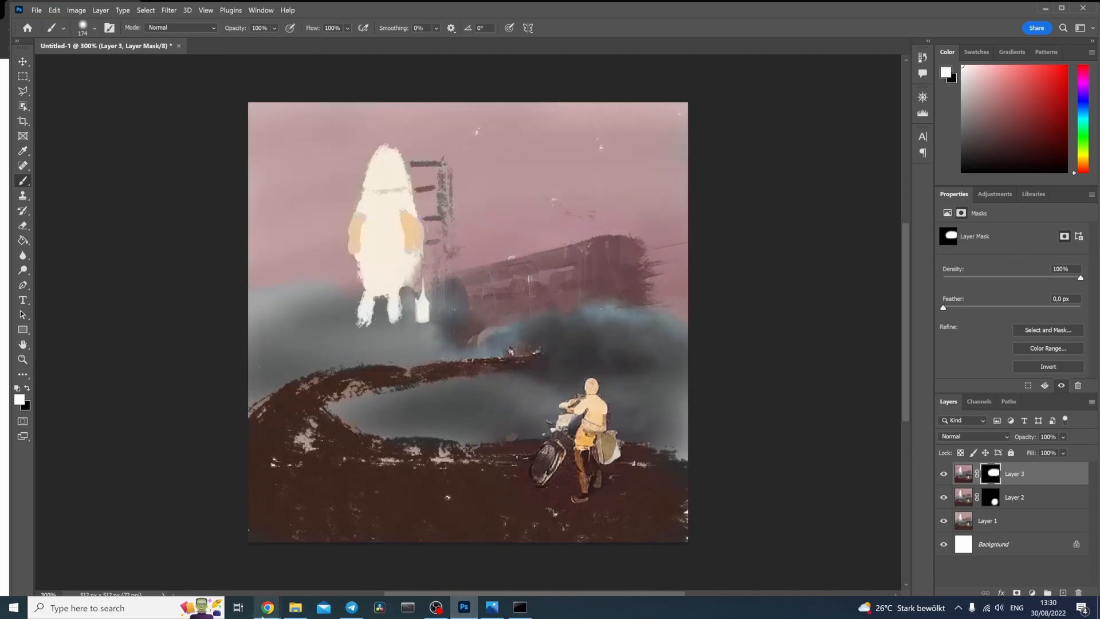
Compare the variations in Stable Diffusion, copy the last one with the lake and campfire, and paste it into Photoshop as a new layer.
mouse_move(267, 608)
left_click(298, 565)
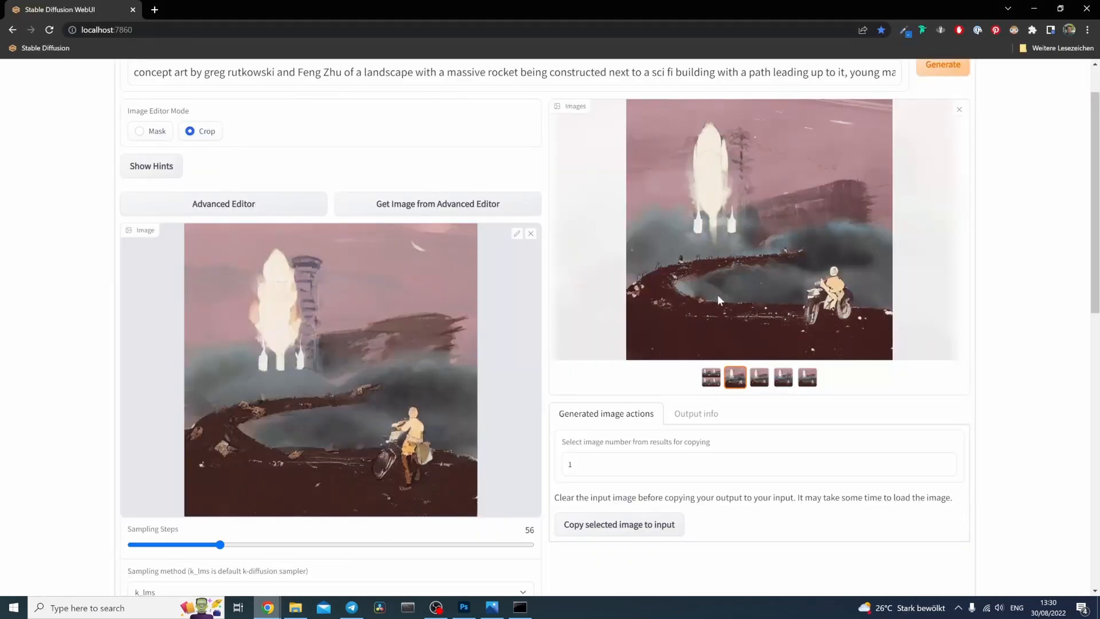
scroll(719, 294, "down", 2)
left_click(759, 262)
scroll(768, 287, "up", 2)
left_click(783, 377)
left_click(806, 379)
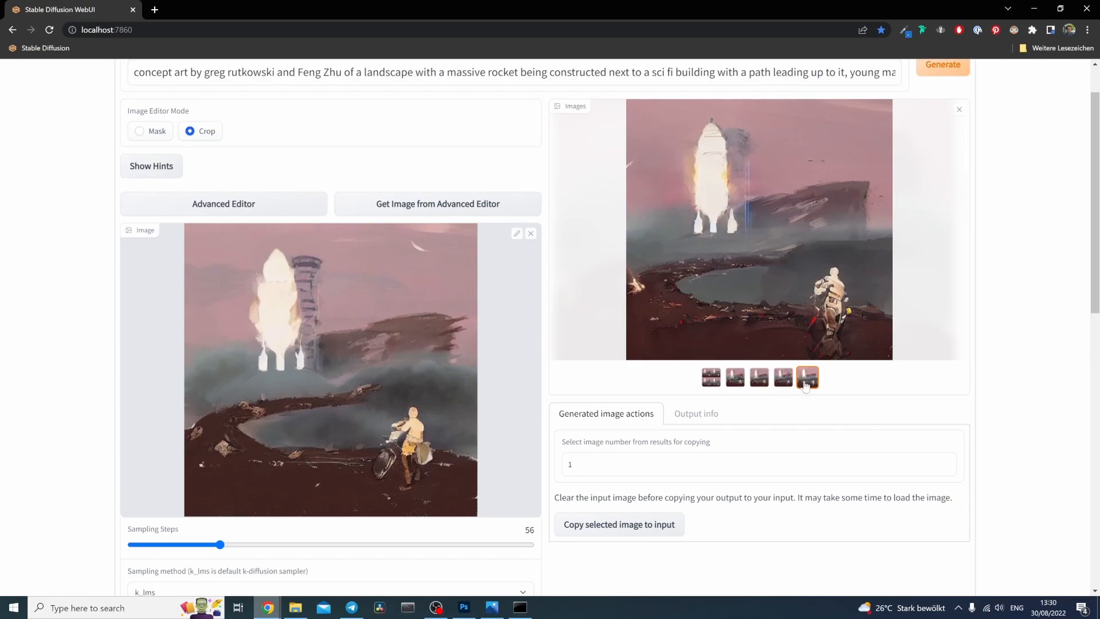
right_click(727, 257)
left_click(752, 292)
key("alt+Tab")
key("ctrl+v")
Add an inverted mask to the lake layer, paint in the curved shore, lake and foreground ground, and reduce the brush size.
left_click(1016, 593)
left_click(76, 10)
left_click(215, 162)
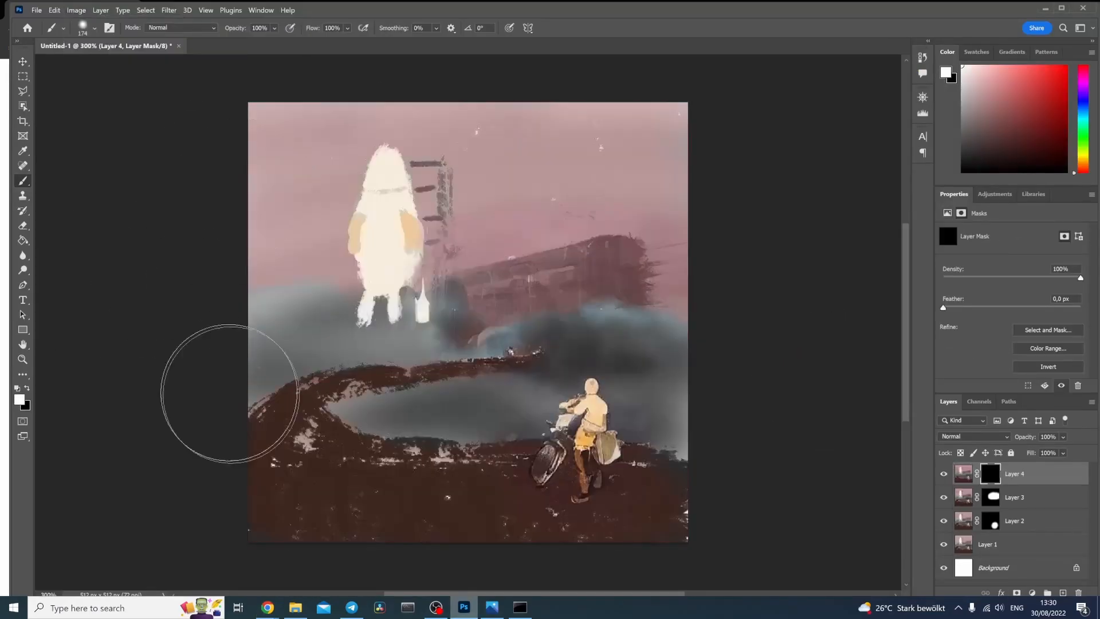
mouse_move(229, 393)
left_mouse_down()
mouse_move(439, 368)
mouse_move(381, 474)
mouse_move(503, 527)
left_mouse_up()
key("bracketleft")
key("bracketleft")
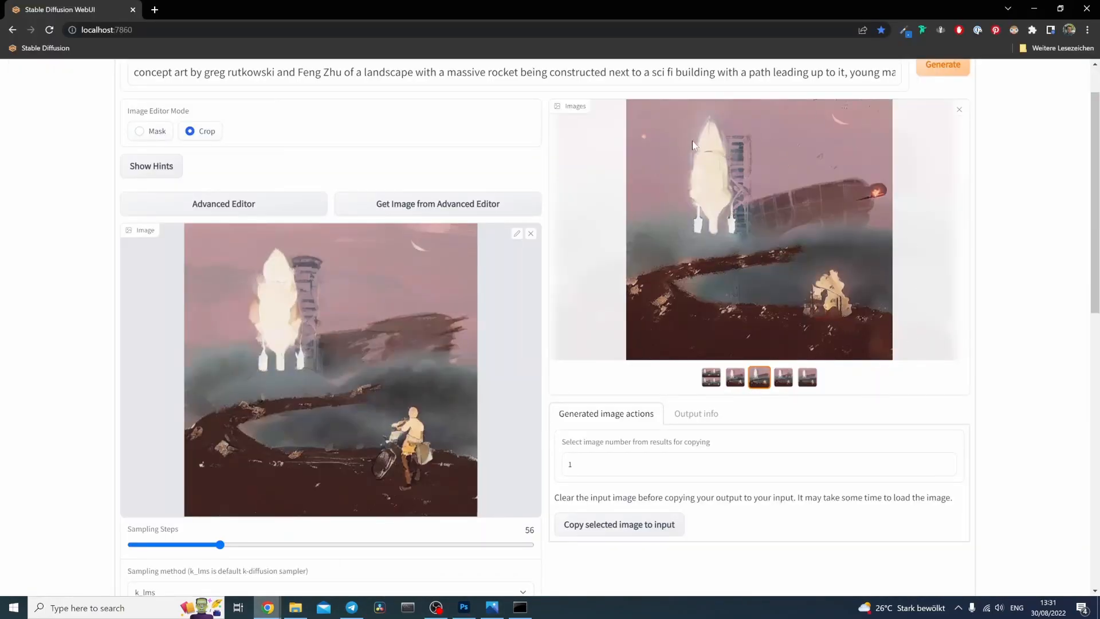
Copy the second variation with the lattice launch tower from Stable Diffusion and paste it into Photoshop as a new layer.
right_click(768, 166)
left_click(774, 204)
left_click(464, 607)
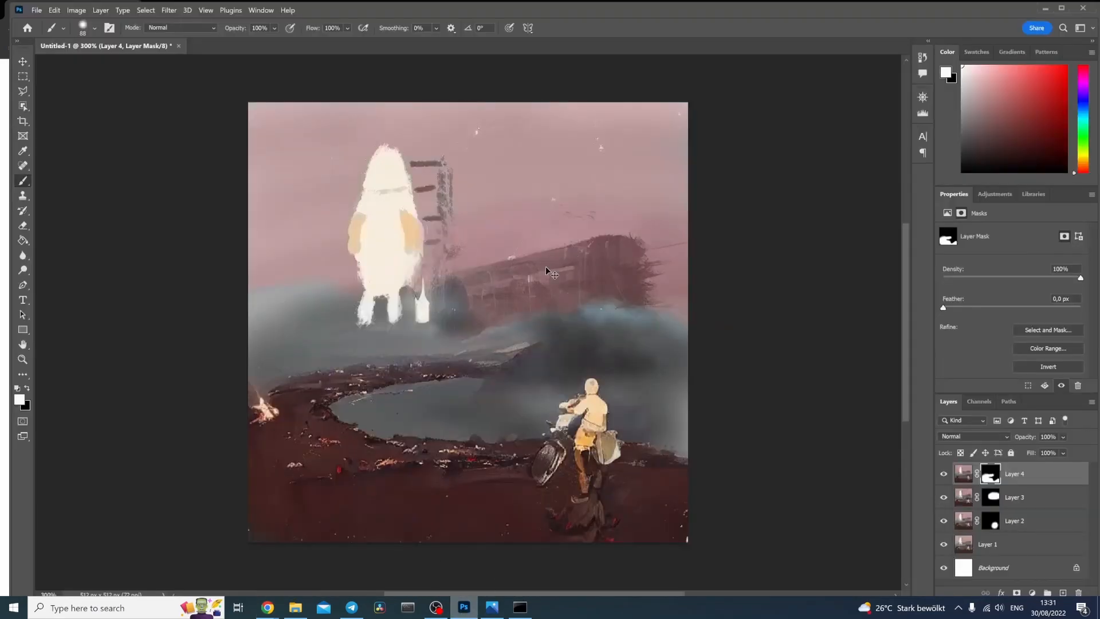
key("ctrl+v")
Add an inverted mask to the new layer, paint in the rocket and launch tower, and mask out the area beneath them in black.
left_click(1018, 593)
left_click(76, 10)
mouse_move(94, 35)
left_click(200, 161)
mouse_move(392, 307)
left_mouse_down()
mouse_move(369, 240)
mouse_move(440, 274)
mouse_move(343, 287)
mouse_move(395, 164)
left_mouse_up()
key("x")
left_click_drag(345, 351, 467, 360)
Save a JPEG copy of the composite as 2 in the Tutorial folder inside StableDiffusion.
left_click(37, 11)
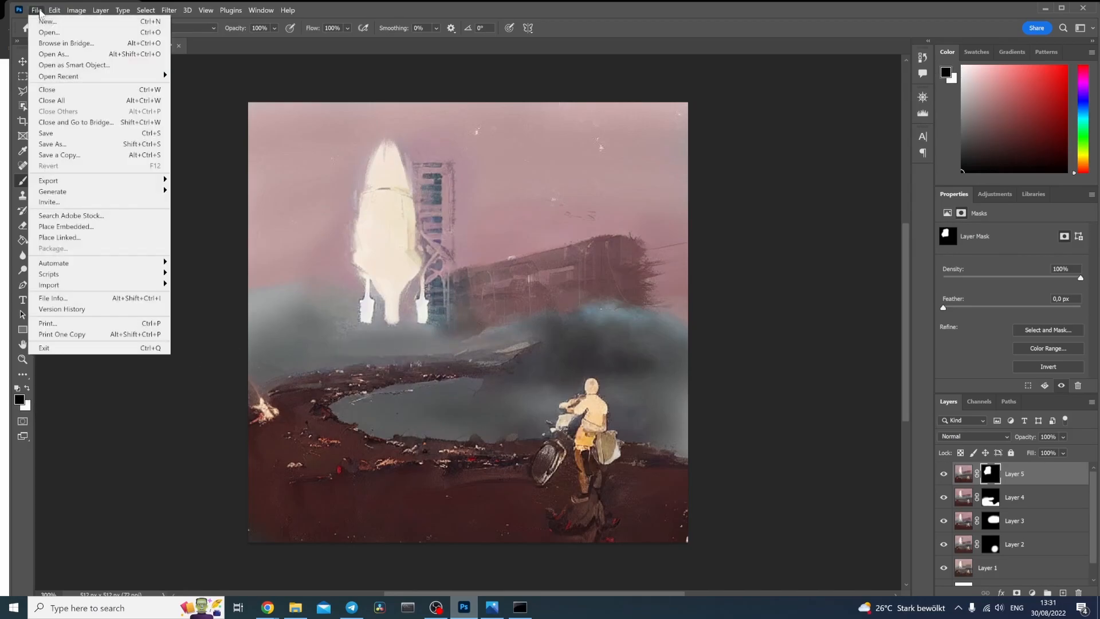
left_click(66, 143)
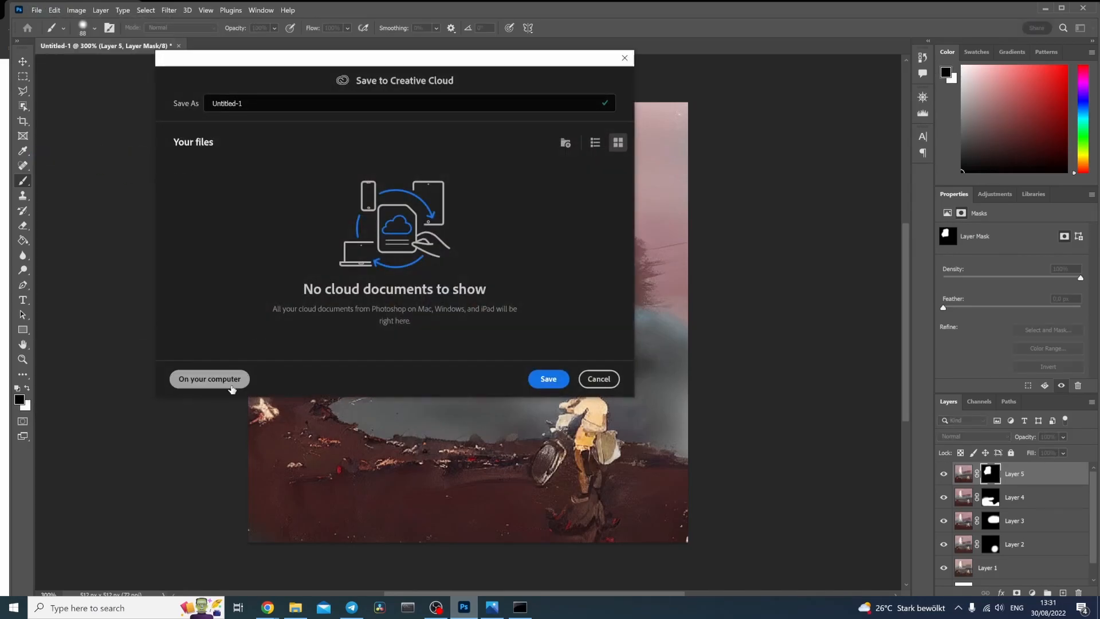
left_click(238, 381)
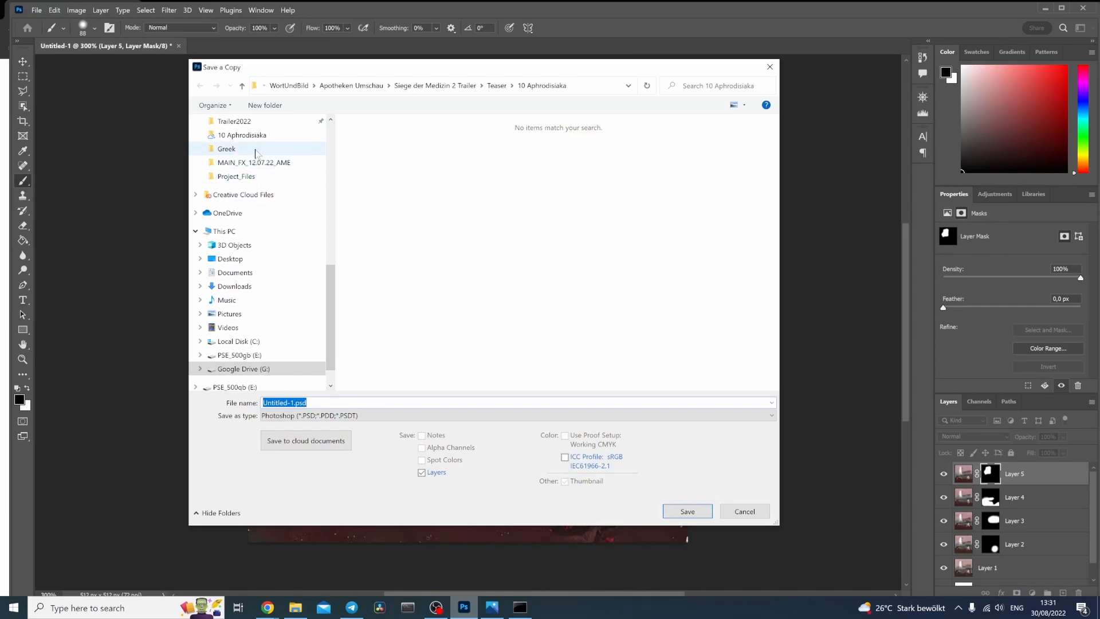
scroll(264, 172, "up", 8)
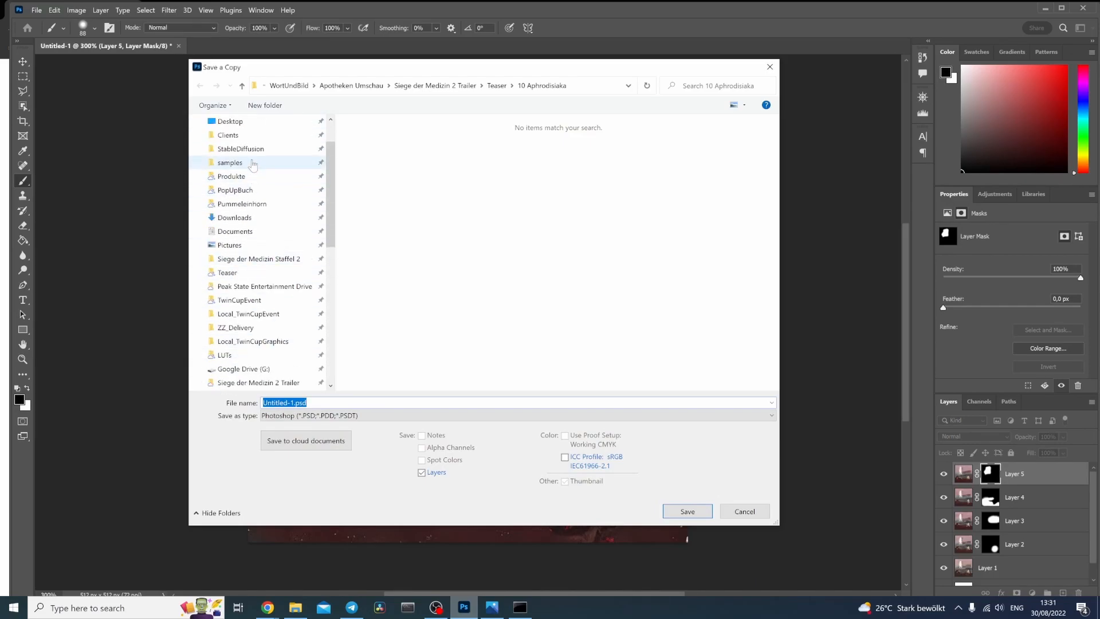
left_click(255, 150)
double_click(400, 189)
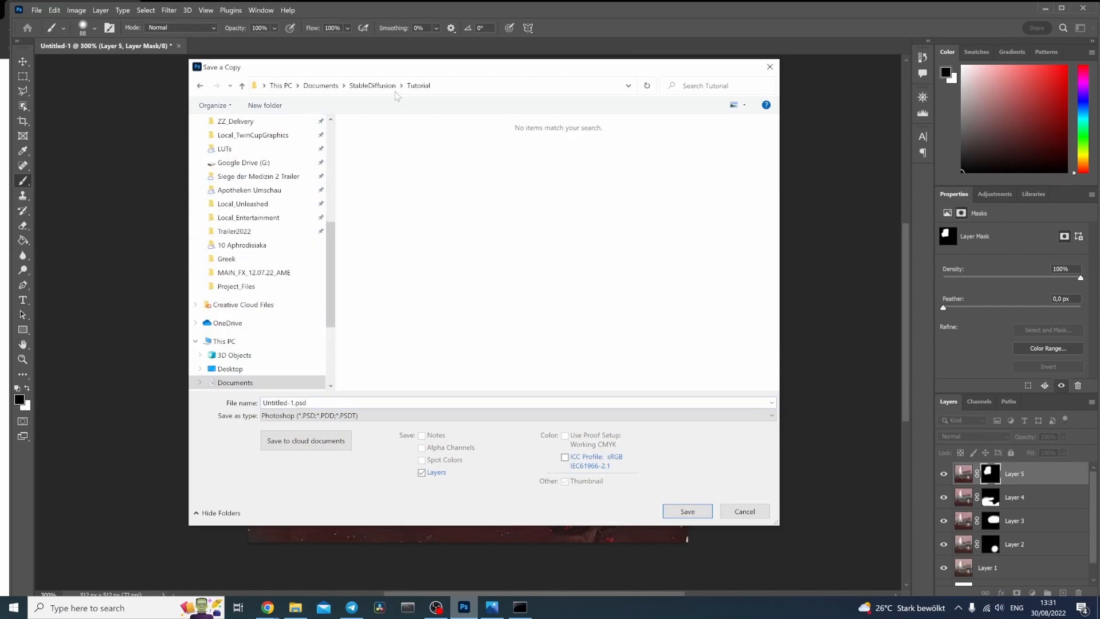
left_click(355, 416)
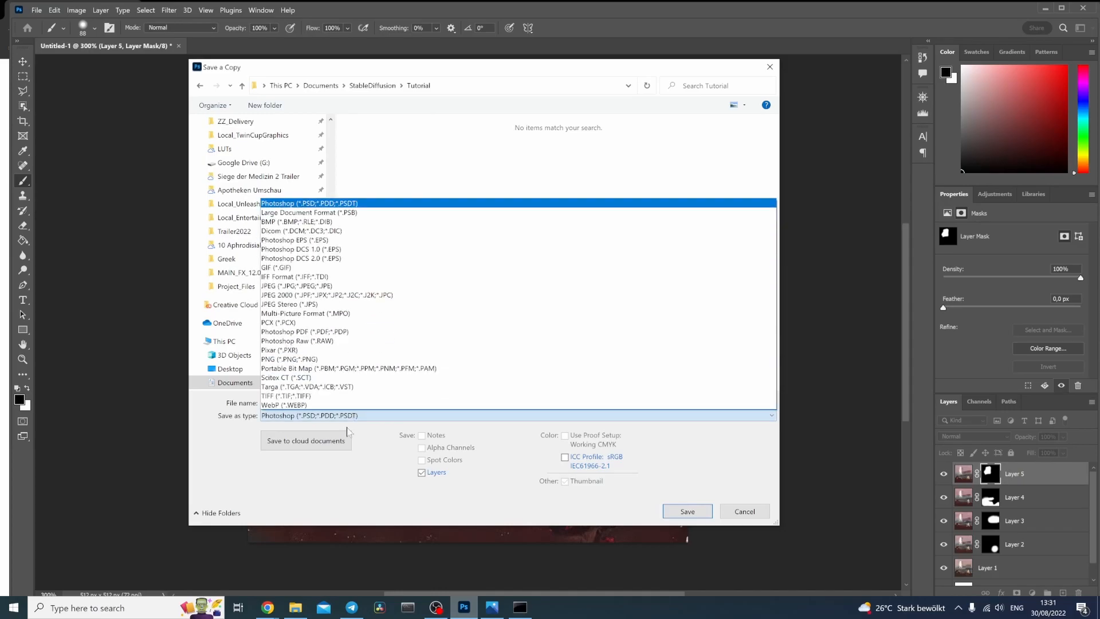
left_click(353, 289)
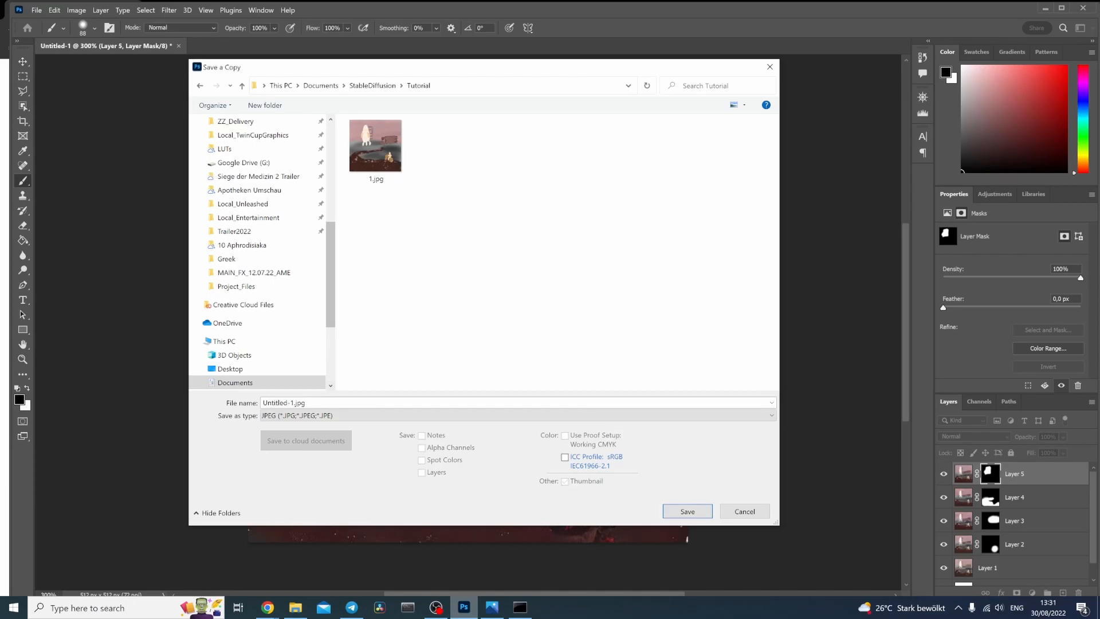
left_click(329, 402)
type("2")
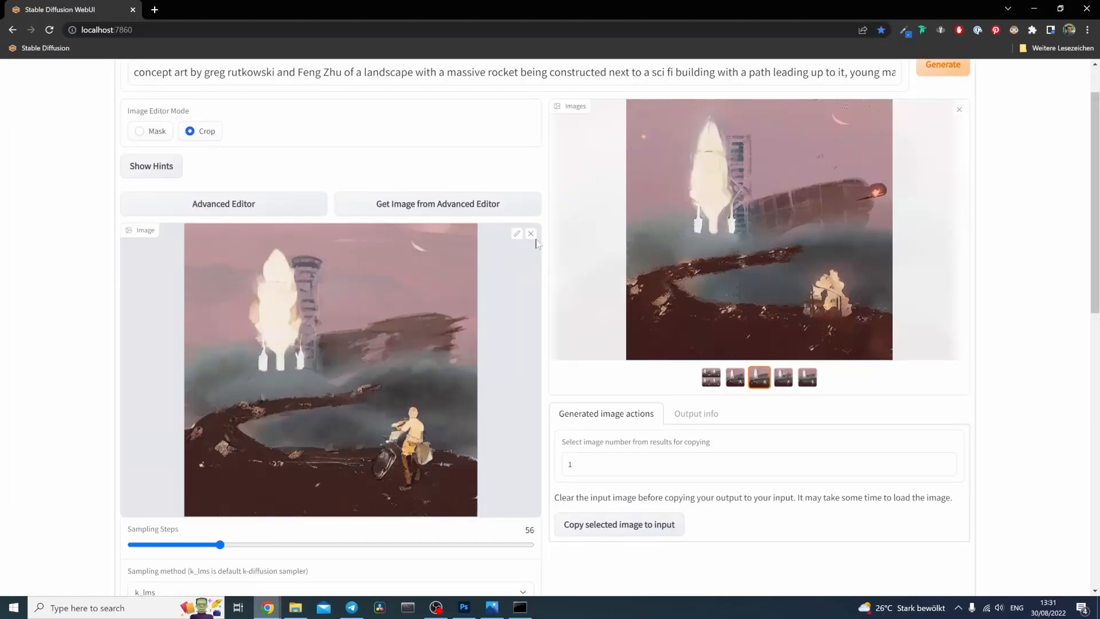
Replace the Stable Diffusion input image with 2.jpg from the Tutorial folder.
left_click(531, 234)
left_click(440, 269)
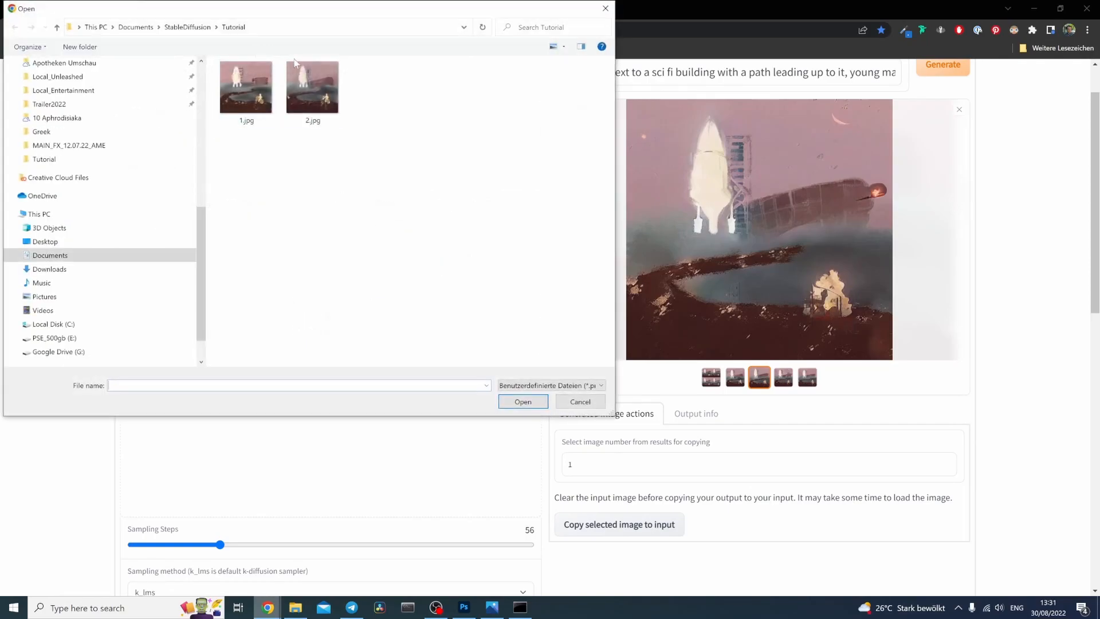
left_click(295, 64)
left_click(533, 402)
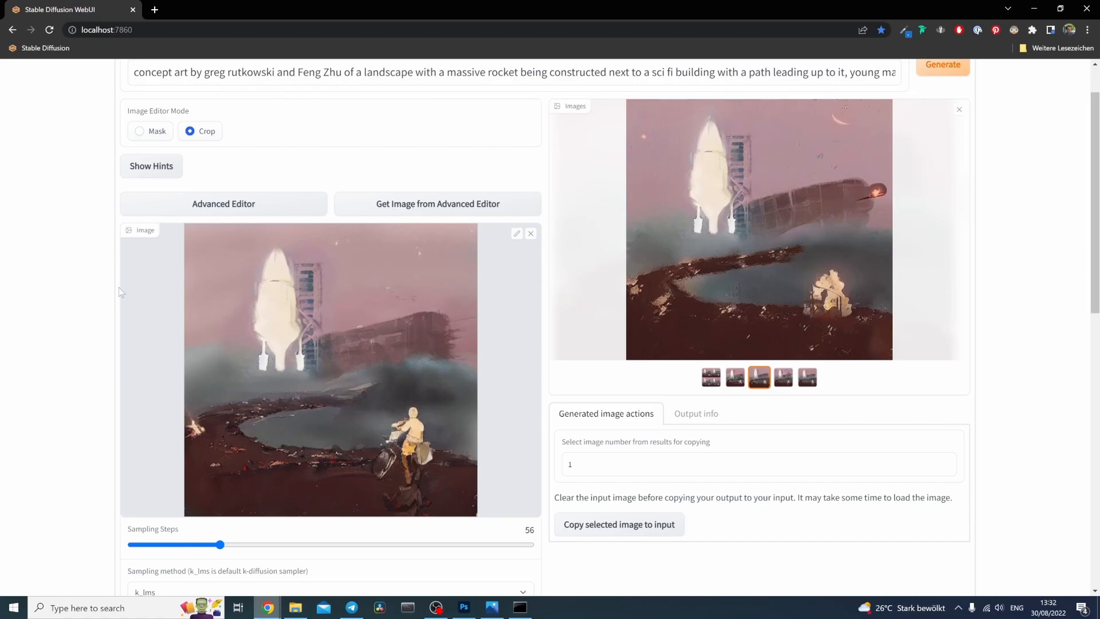
Set the denoising strength to 0.6 and generate a new batch from the composite.
scroll(36, 309, "down", 8)
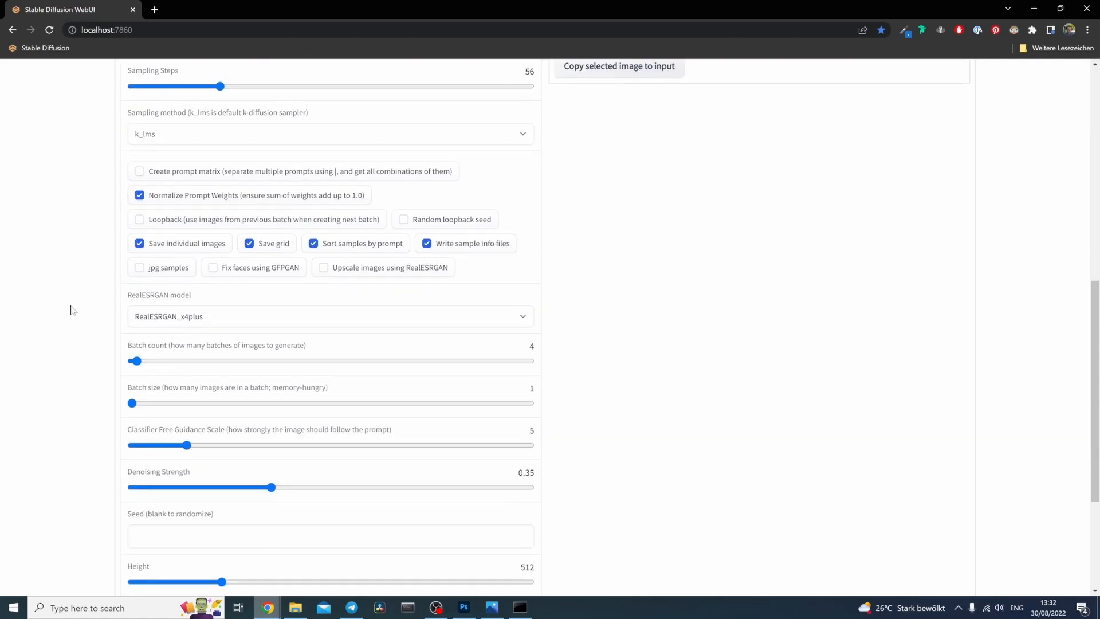
scroll(78, 335, "down", 2)
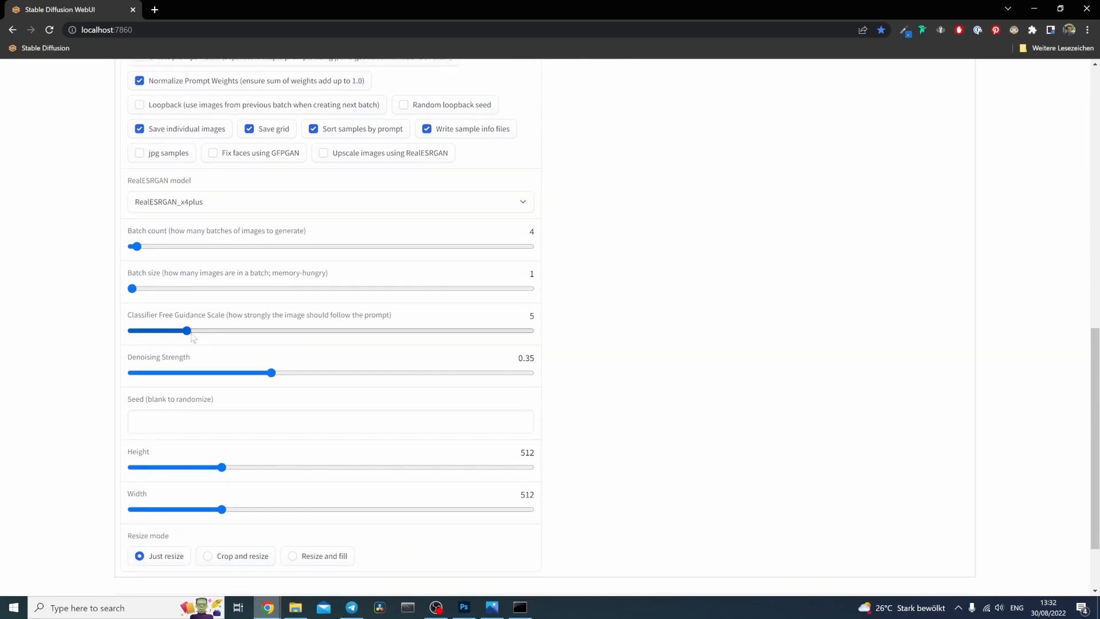
left_click_drag(268, 375, 371, 375)
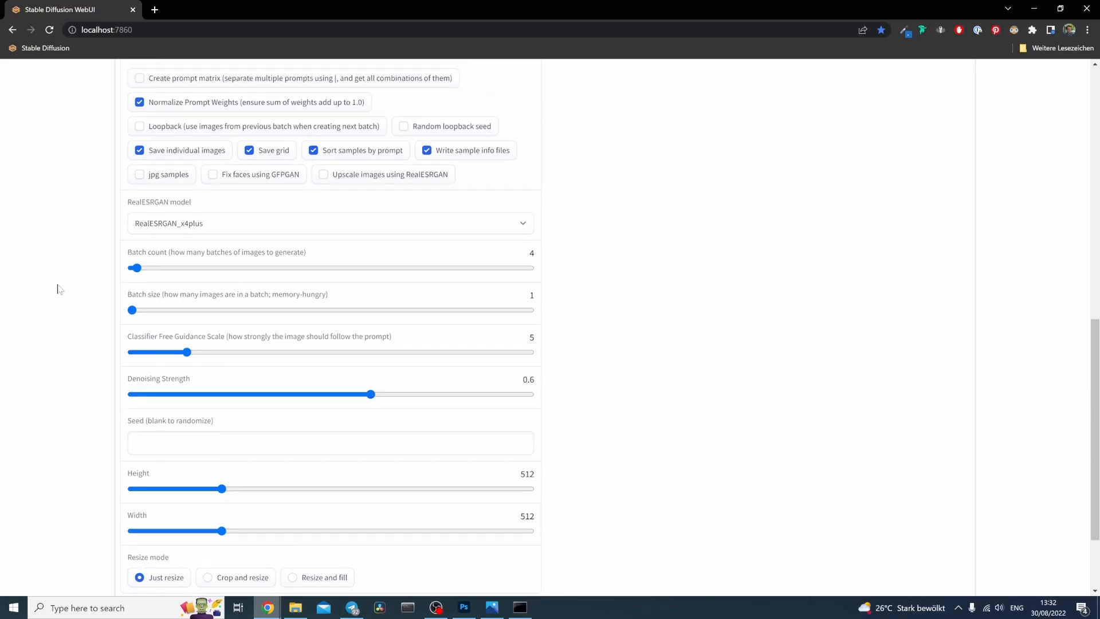
scroll(57, 289, "up", 10)
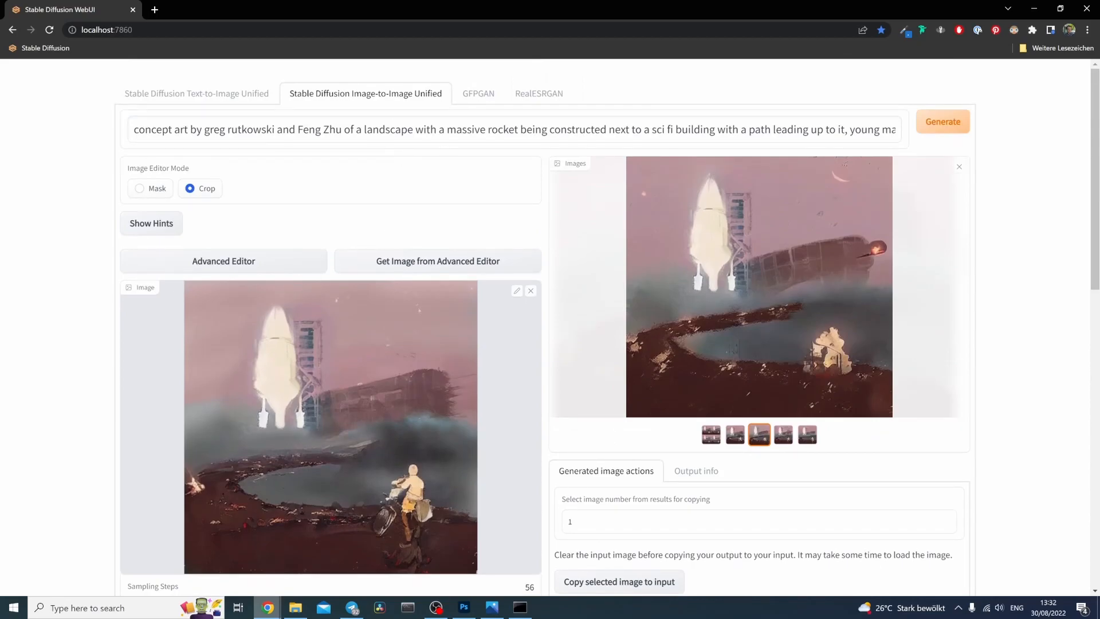
left_click(955, 129)
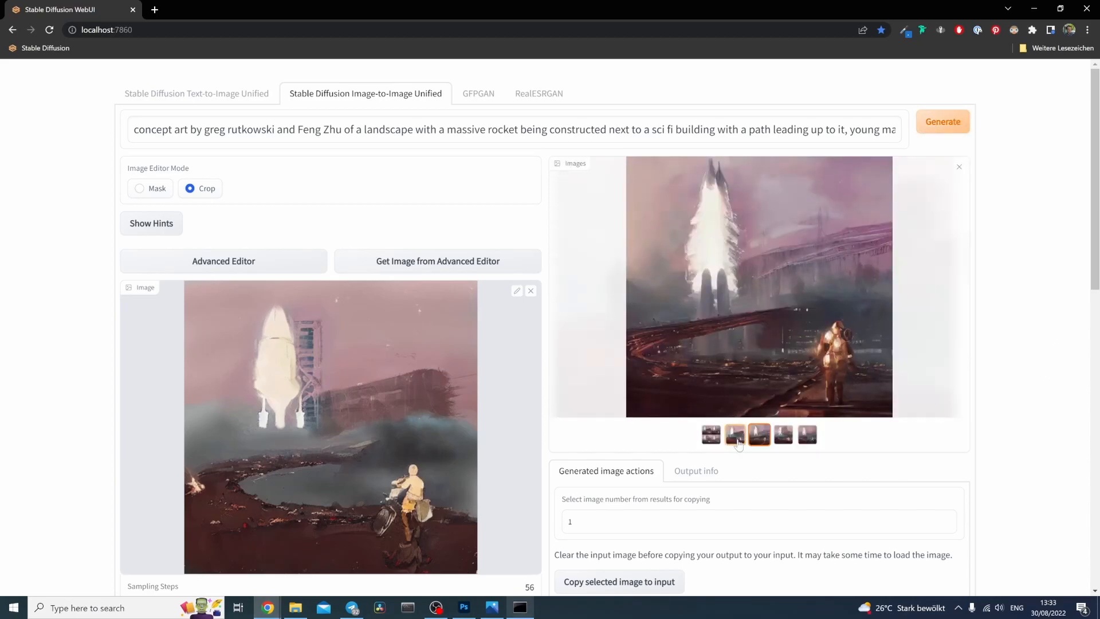
Compare the batch results, copy the fourth image with the seated motorcyclist, and paste it into the Photoshop composite as a new layer.
left_click(736, 436)
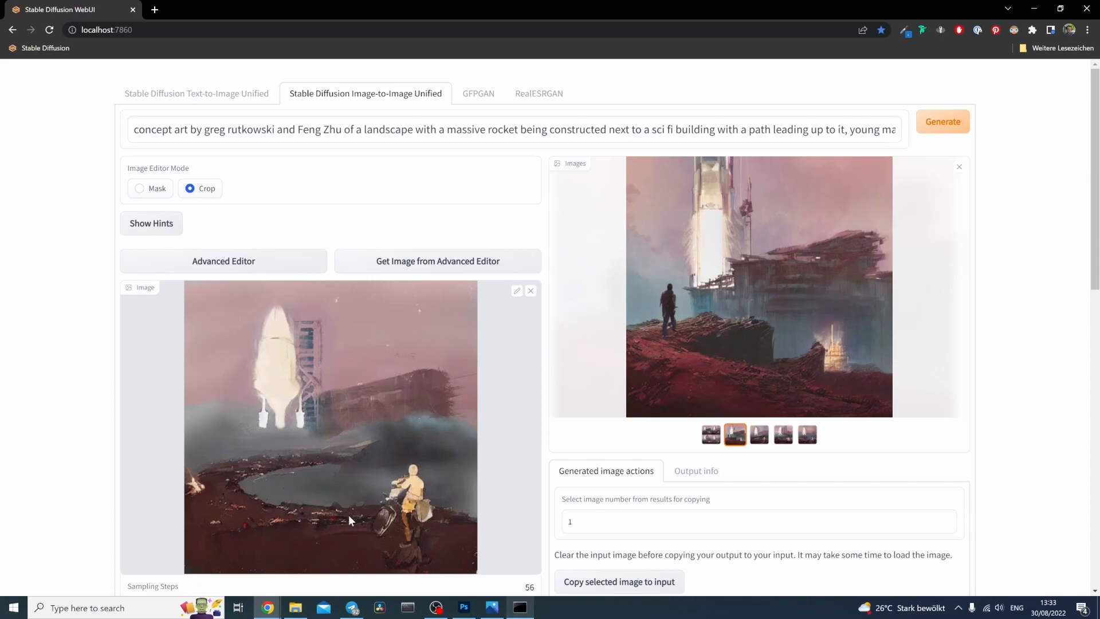
left_click(783, 437)
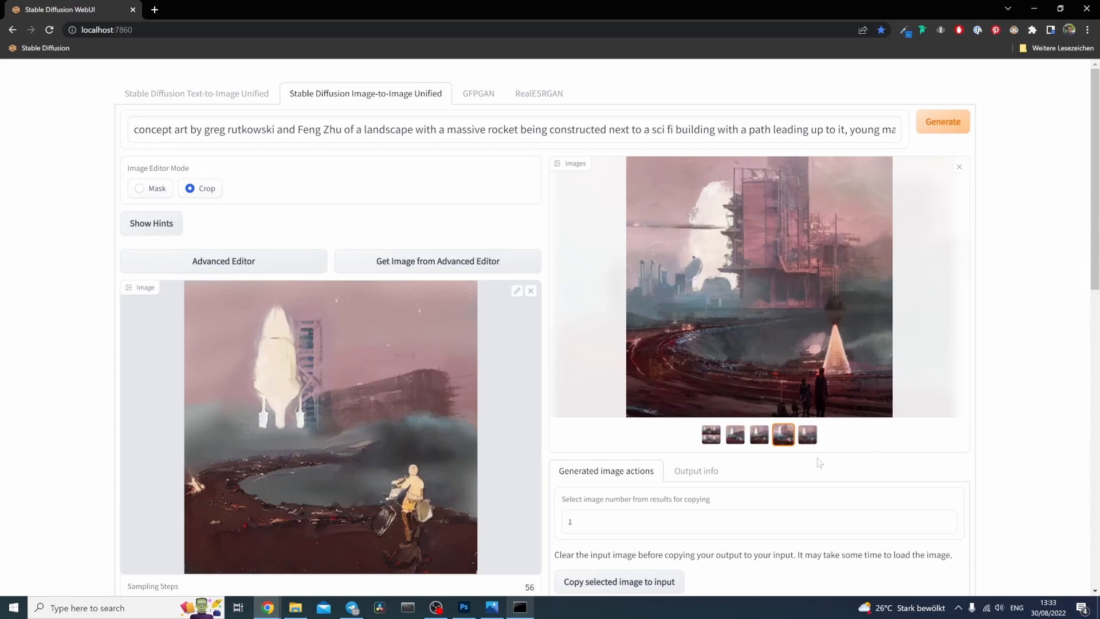
left_click(807, 435)
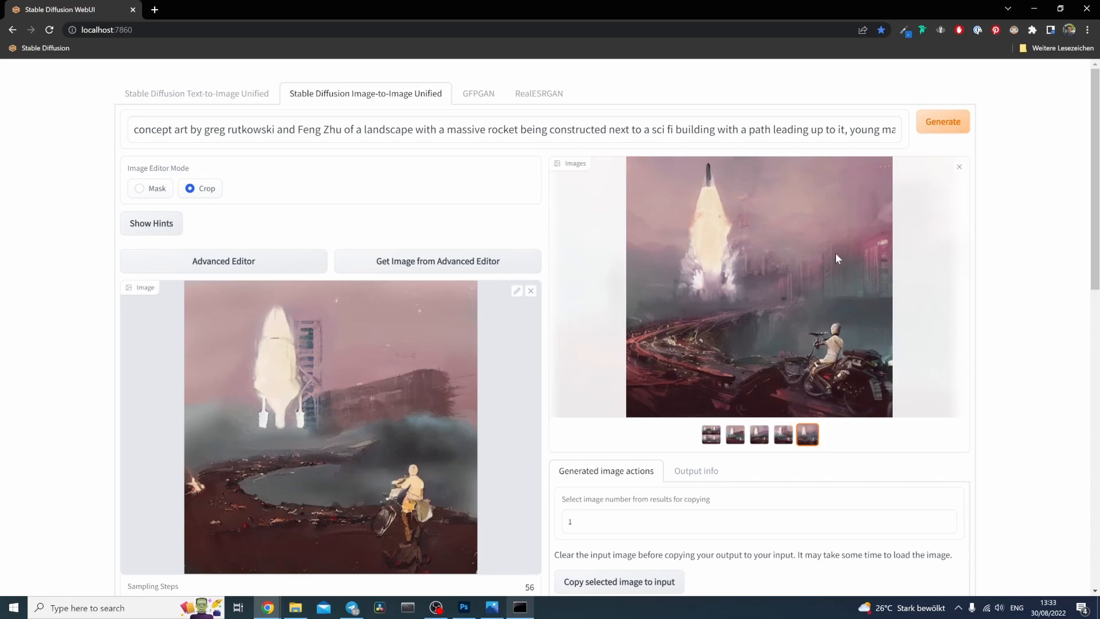
right_click(750, 291)
left_click(789, 324)
left_click(464, 607)
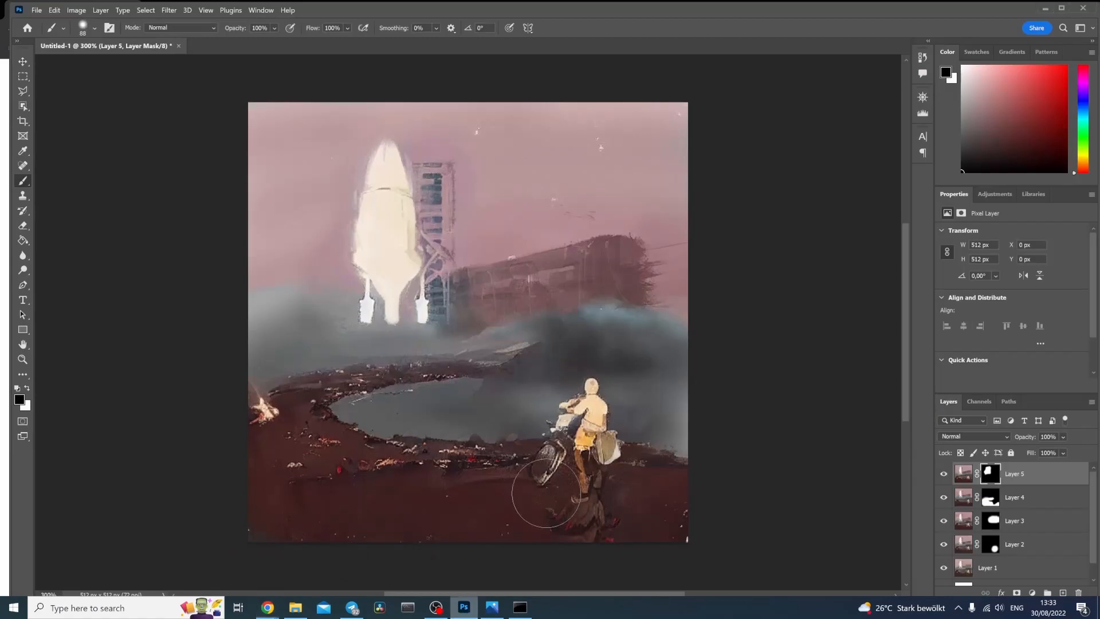
left_click(962, 473)
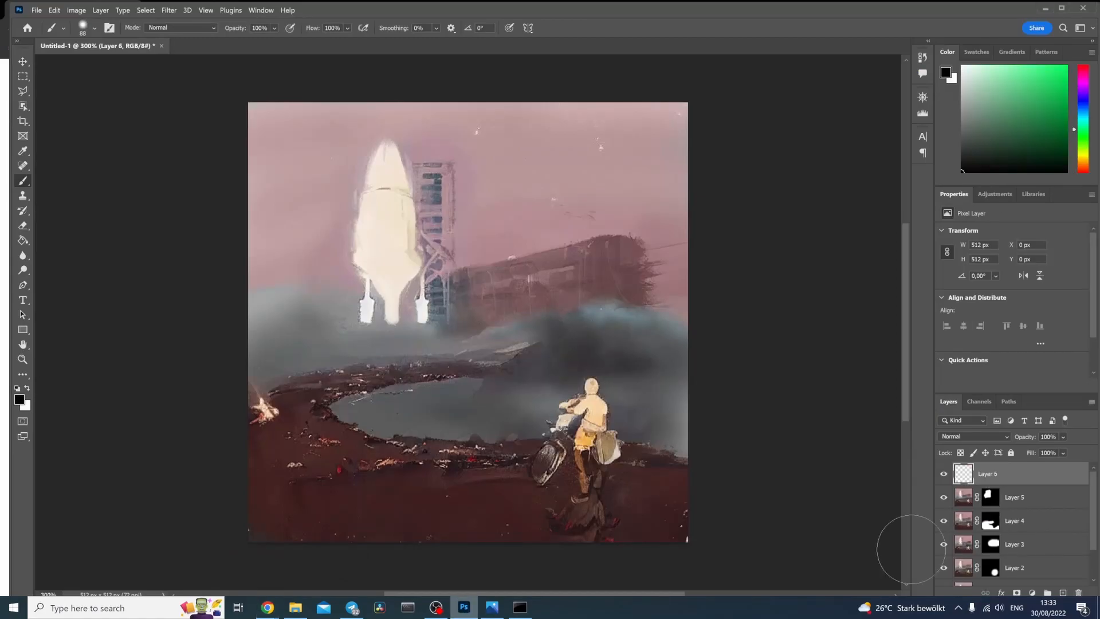
key("ctrl+v")
Add a mask to the motorcyclist layer and paint black over the rocket, launch tower and distant building areas to reveal the layers below.
left_click(1016, 592)
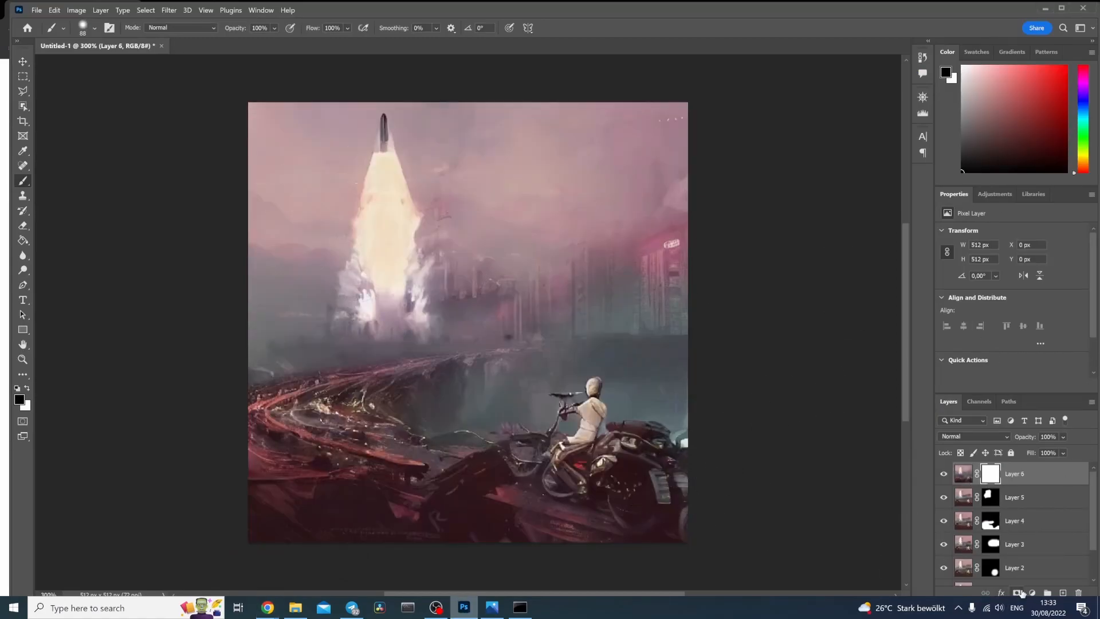
mouse_move(434, 252)
left_mouse_down()
mouse_move(368, 299)
mouse_move(383, 299)
mouse_move(322, 304)
mouse_move(305, 293)
mouse_move(476, 262)
mouse_move(404, 230)
mouse_move(537, 237)
mouse_move(401, 179)
mouse_move(407, 156)
mouse_move(376, 98)
left_mouse_up()
mouse_move(567, 289)
left_mouse_down()
mouse_move(581, 324)
mouse_move(690, 303)
mouse_move(514, 302)
mouse_move(678, 321)
left_mouse_up()
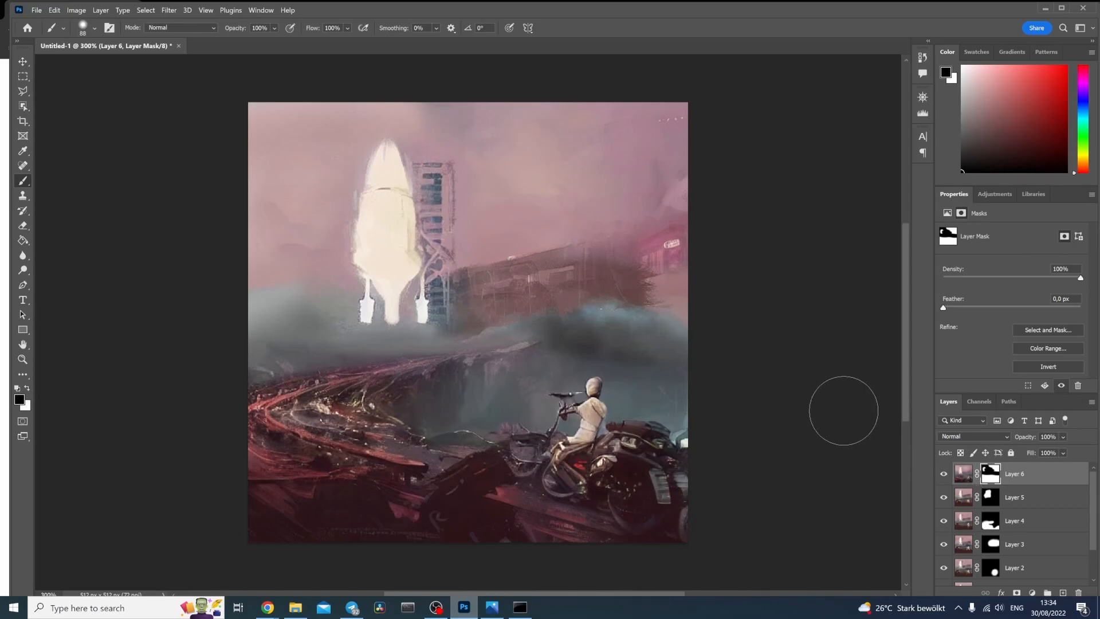
Copy the third generated image with the large tower building from Stable Diffusion and paste it into the Photoshop composite.
mouse_move(267, 608)
left_click(308, 566)
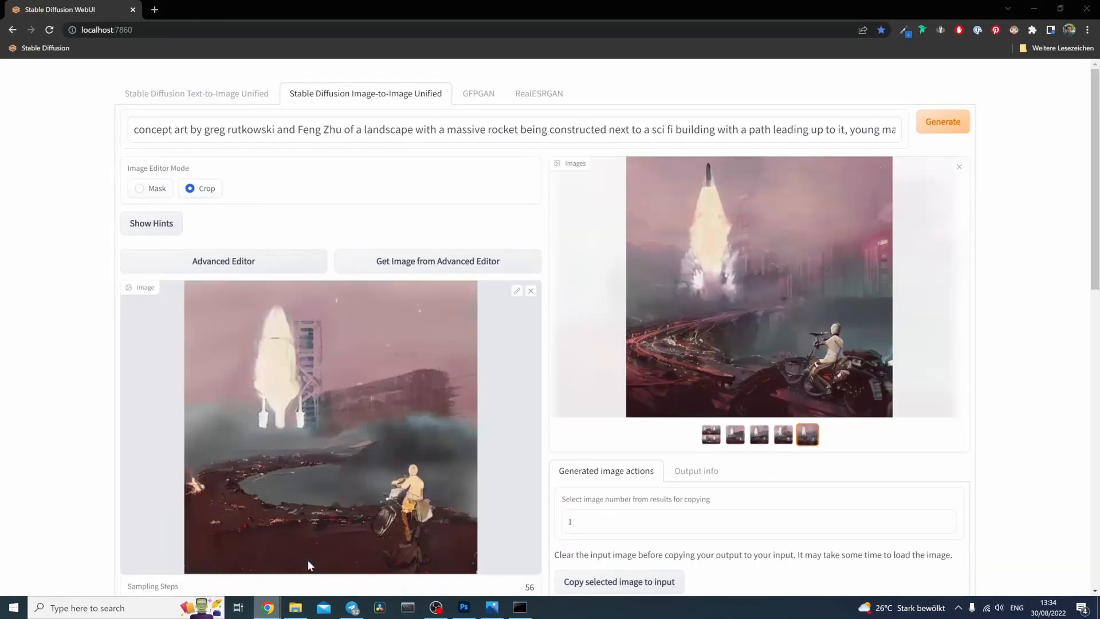
left_click(735, 435)
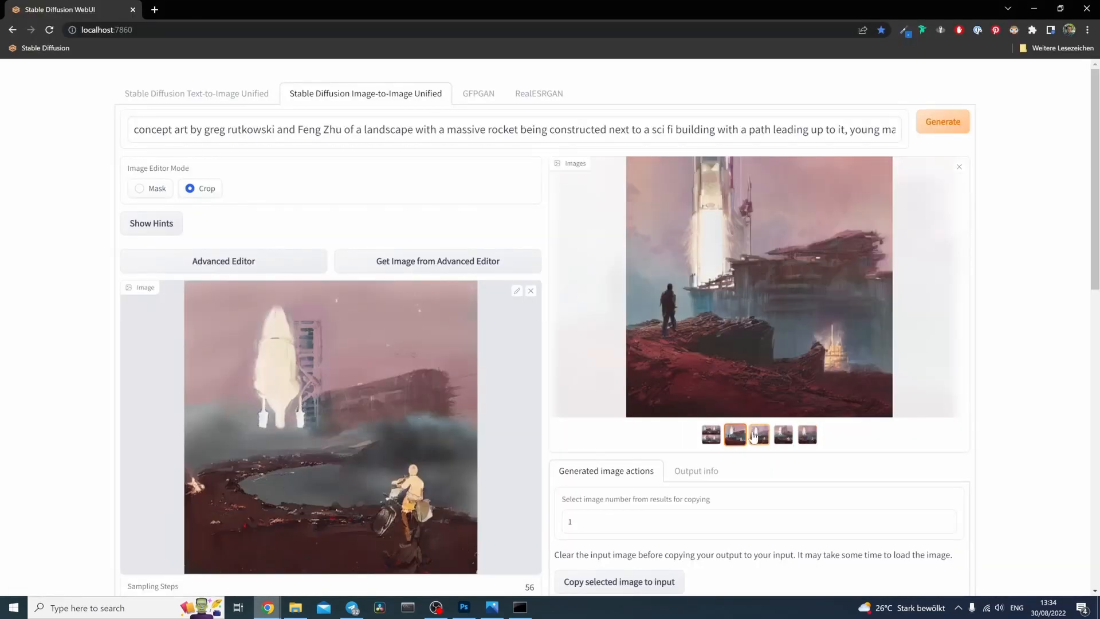
left_click(758, 437)
left_click(785, 436)
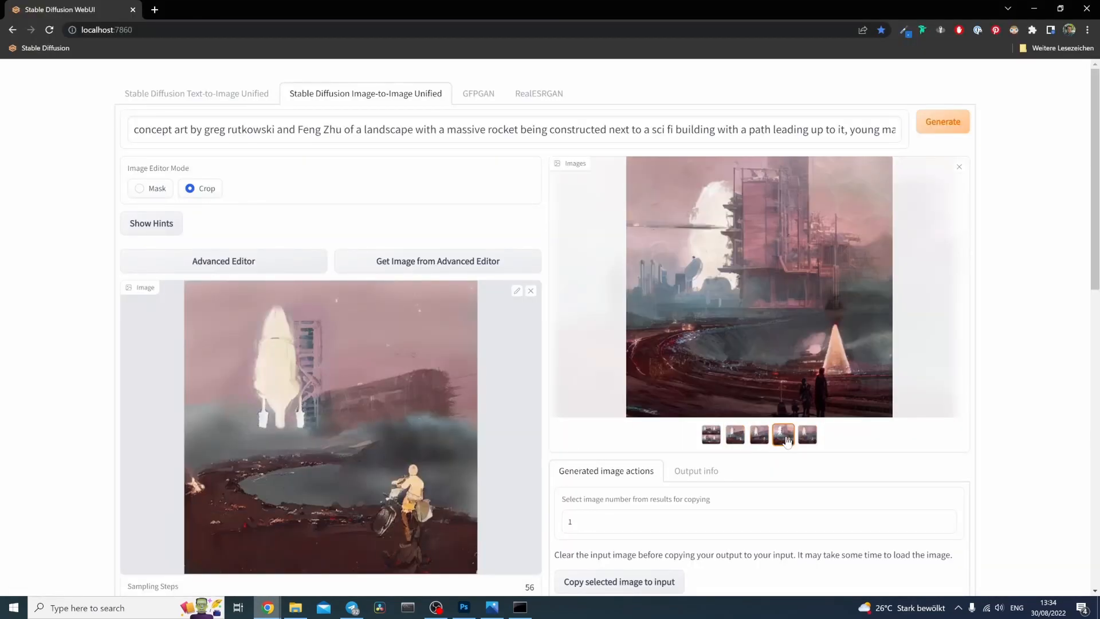
right_click(777, 225)
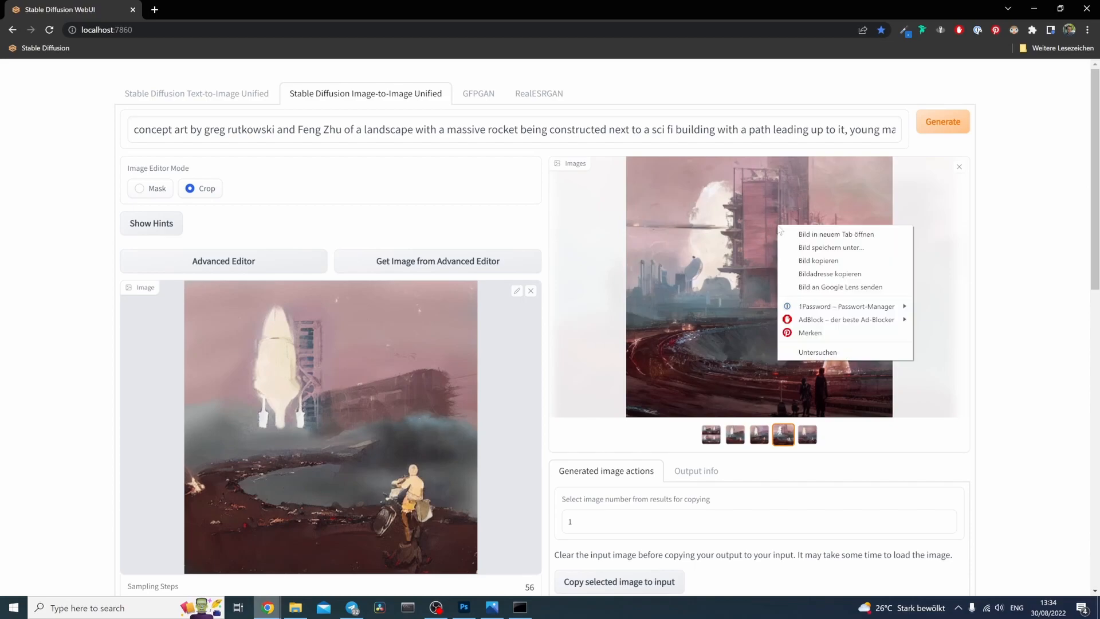
left_click(818, 261)
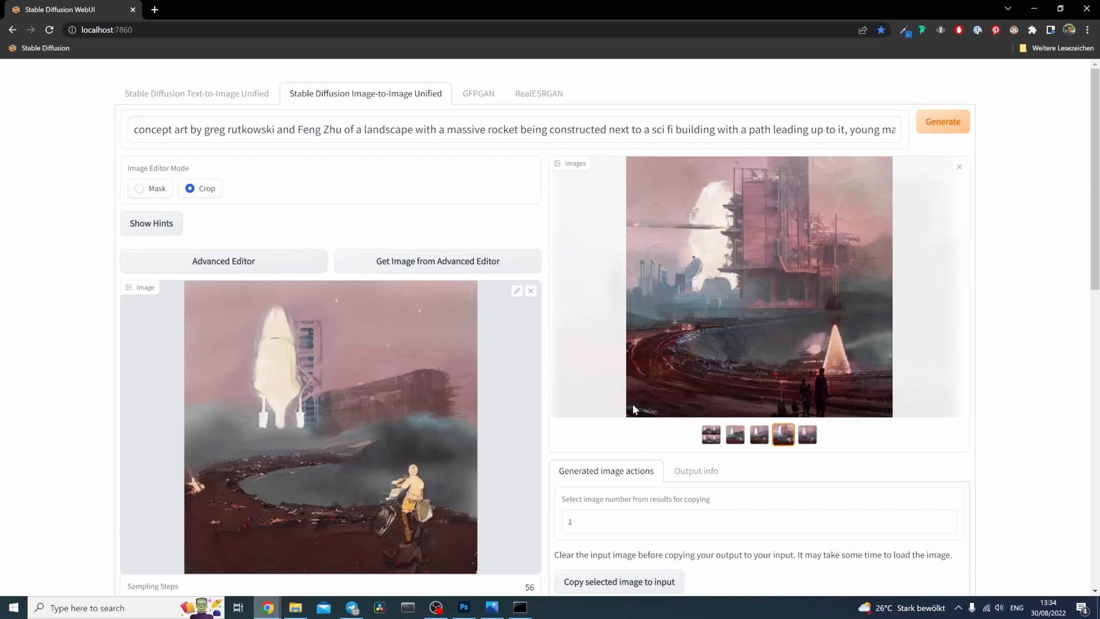
left_click(464, 607)
key("ctrl+v")
Mask out the foreground of the tower building layer and scale the layer down proportionally toward the image's right side.
left_click(1017, 593)
mouse_move(659, 504)
left_mouse_down()
mouse_move(614, 504)
mouse_move(515, 401)
mouse_move(273, 397)
mouse_move(584, 359)
mouse_move(705, 389)
left_mouse_up()
key("ctrl+t")
left_click_drag(248, 102, 317, 129)
key("Return")
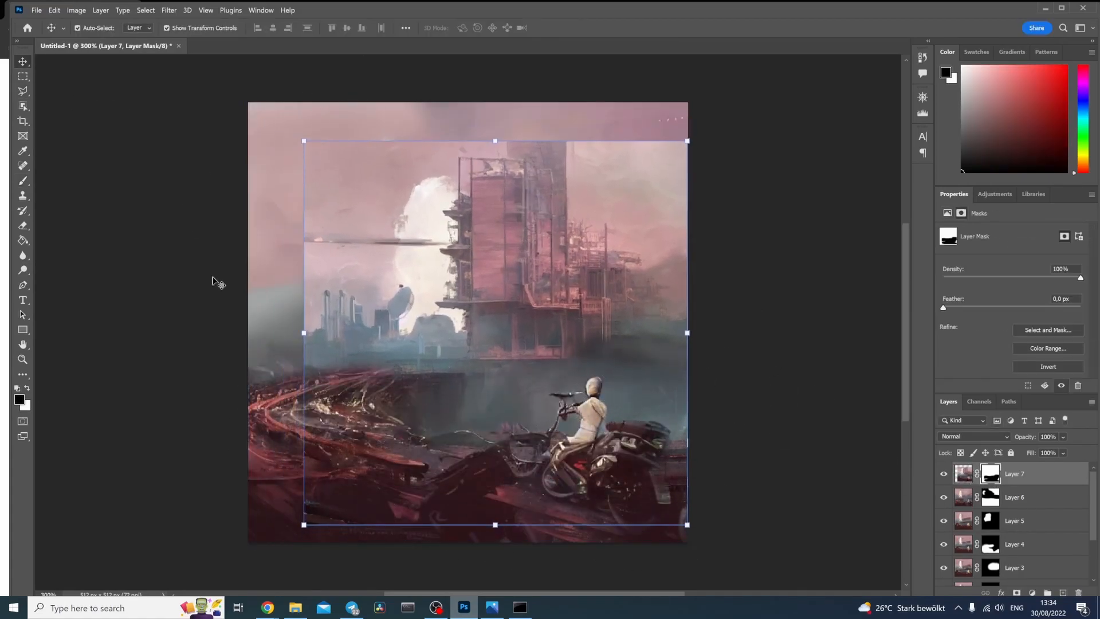
Paint black on the tower building layer's mask to blend its hard edges and uncover the white rocket and launch tower.
mouse_move(306, 241)
left_mouse_down()
mouse_move(300, 390)
mouse_move(323, 515)
left_mouse_up()
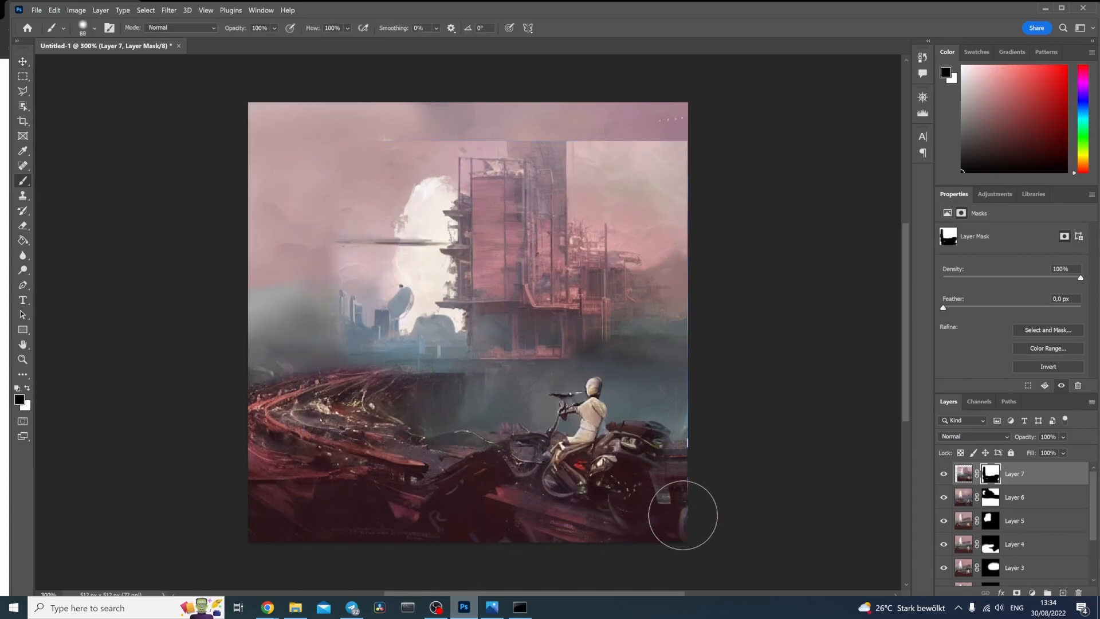
mouse_move(686, 126)
left_mouse_down()
mouse_move(544, 111)
mouse_move(539, 122)
mouse_move(699, 143)
mouse_move(698, 172)
mouse_move(674, 200)
mouse_move(640, 200)
mouse_move(607, 181)
mouse_move(605, 167)
mouse_move(658, 221)
mouse_move(704, 233)
left_mouse_up()
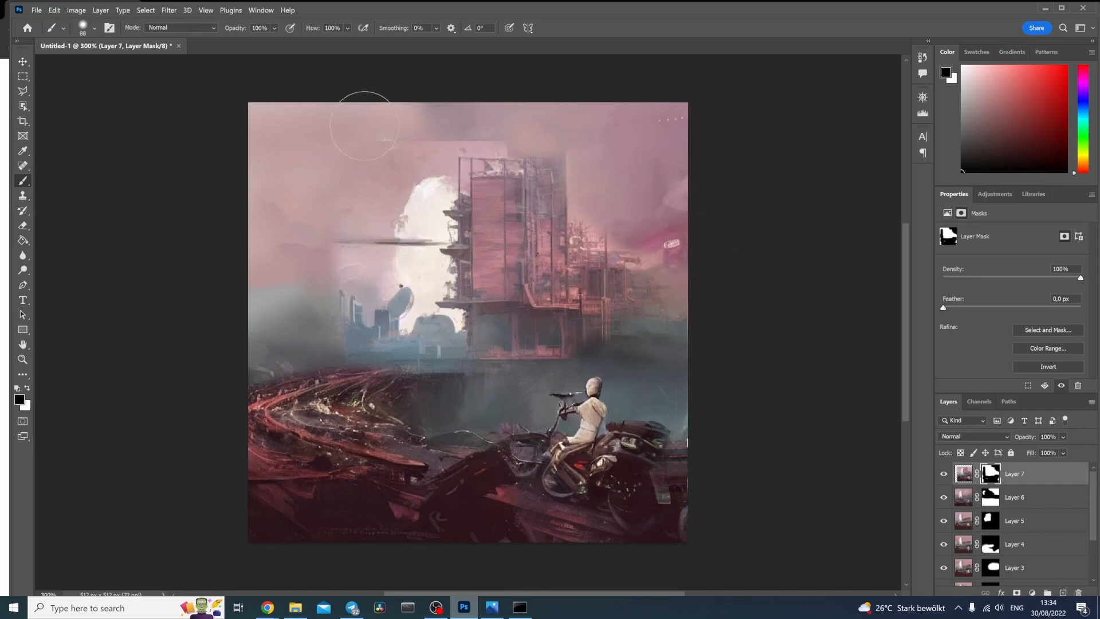
mouse_move(382, 172)
left_mouse_down()
mouse_move(374, 258)
mouse_move(358, 271)
mouse_move(376, 334)
mouse_move(411, 330)
mouse_move(398, 203)
mouse_move(424, 175)
mouse_move(446, 315)
left_mouse_up()
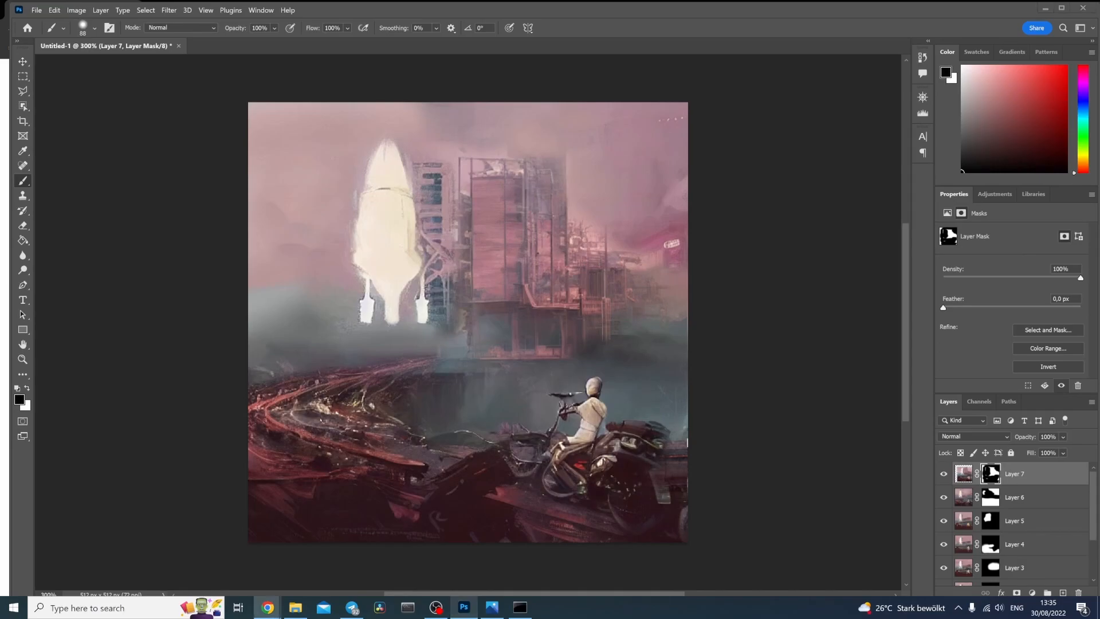
Open pexels.com in a new browser tab and search its free photos for "rocket".
left_click_drag(490, 249, 482, 10)
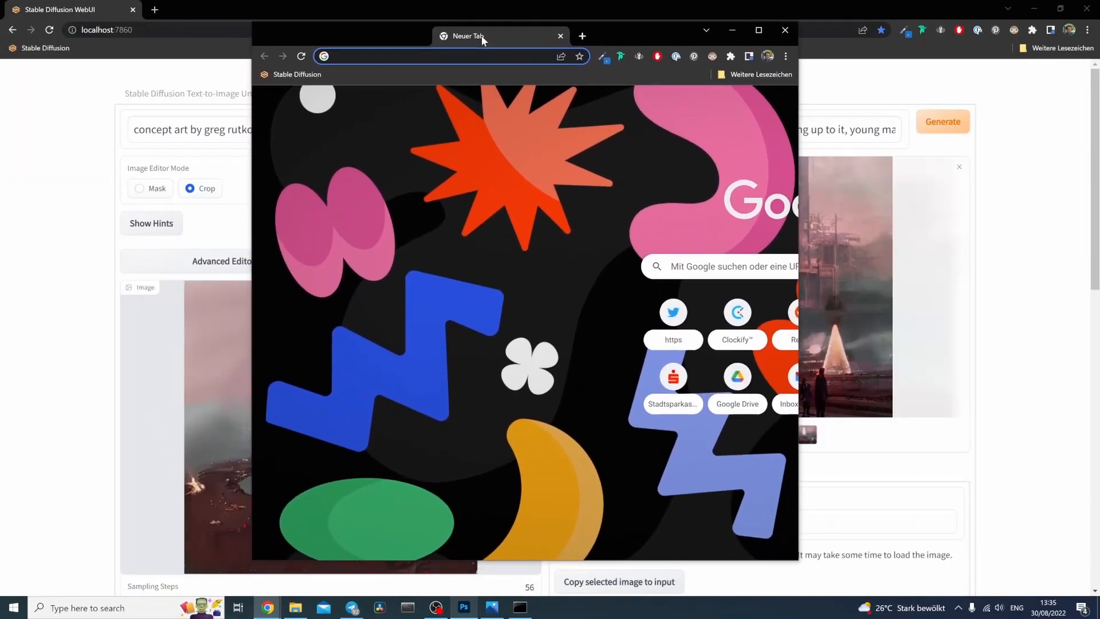
left_click(447, 30)
type("pexe")
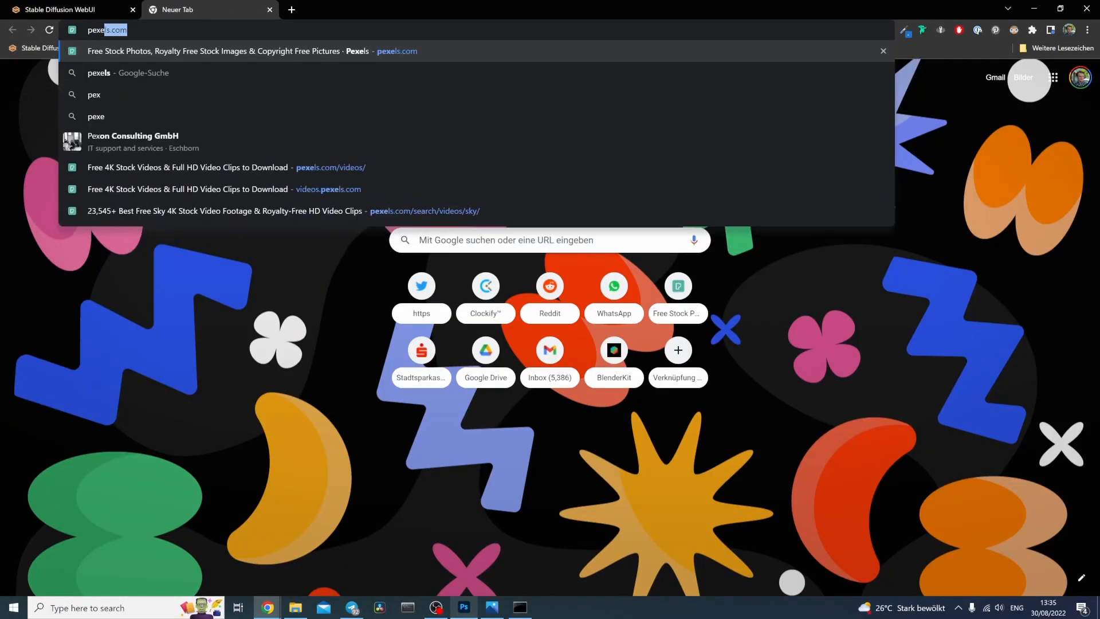
key("Return")
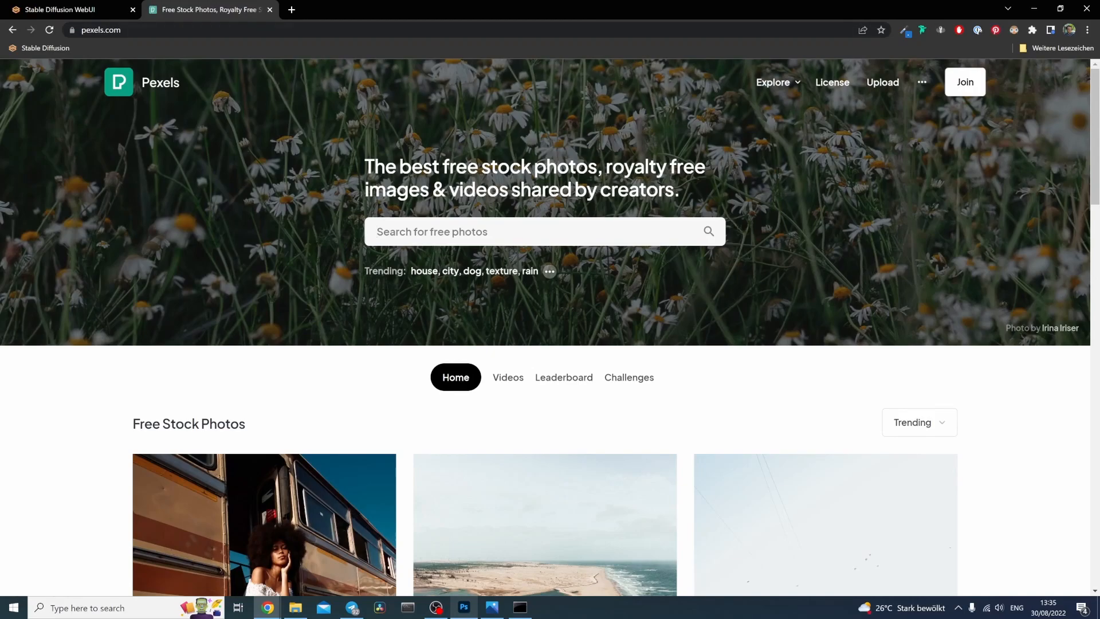
left_click(498, 232)
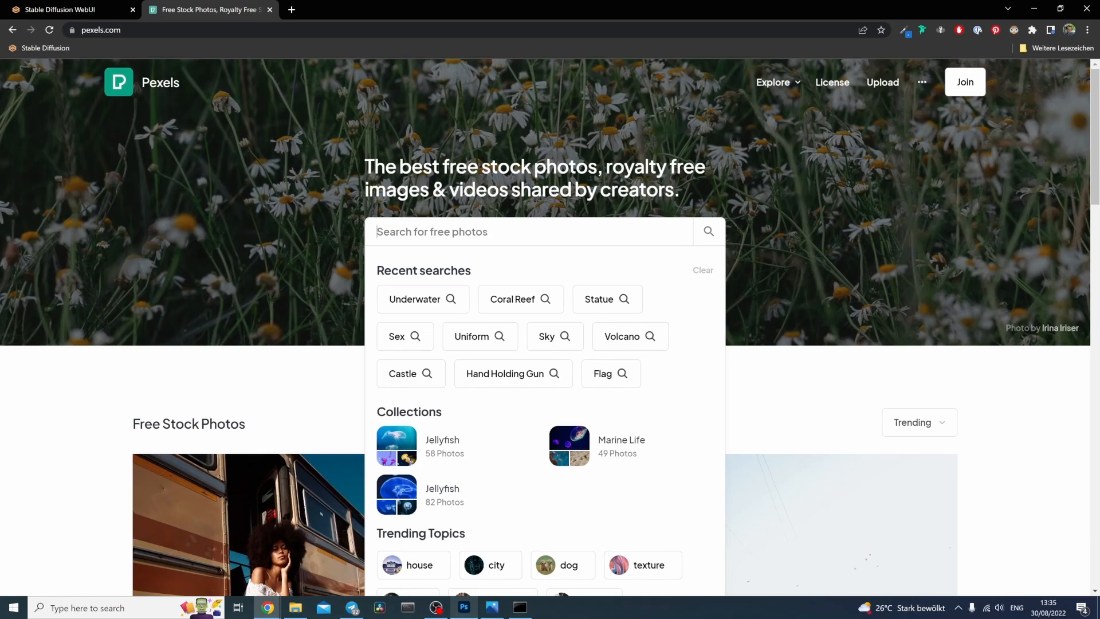
type("rocket")
key("Return")
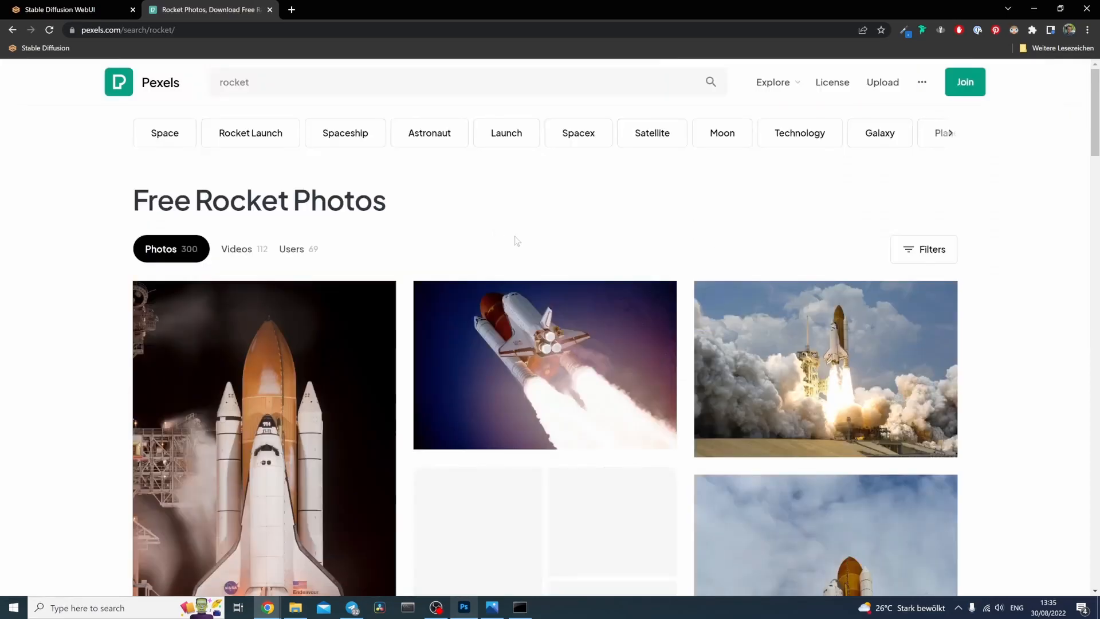
Browse the rocket photos and download the one of a grey rocket standing upright under a cloudy sky.
scroll(516, 240, "down", 15)
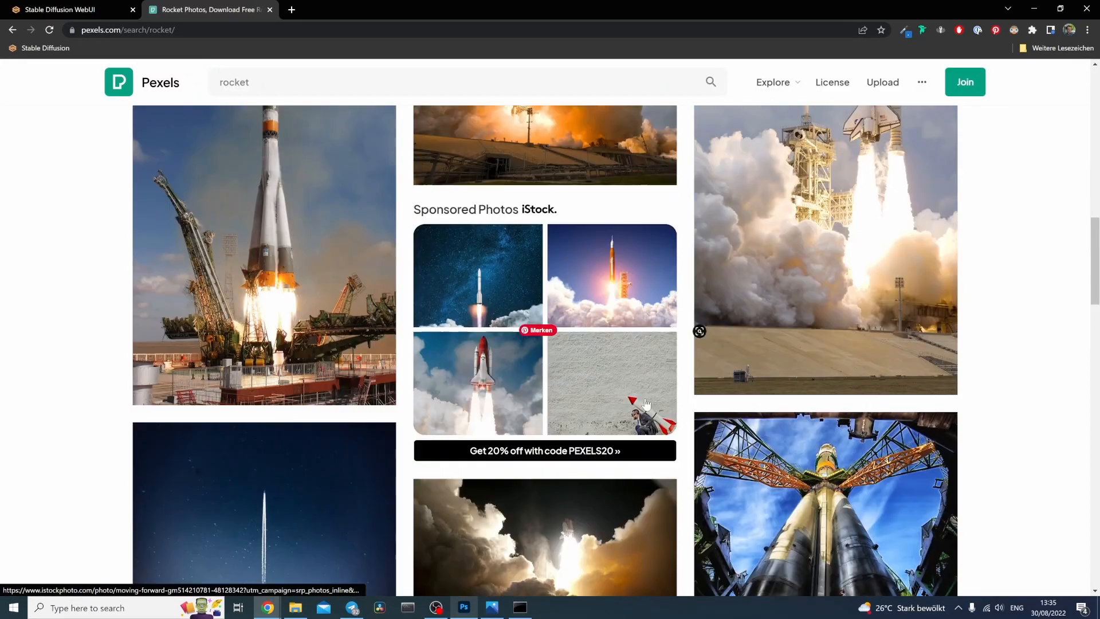
scroll(646, 402, "down", 13)
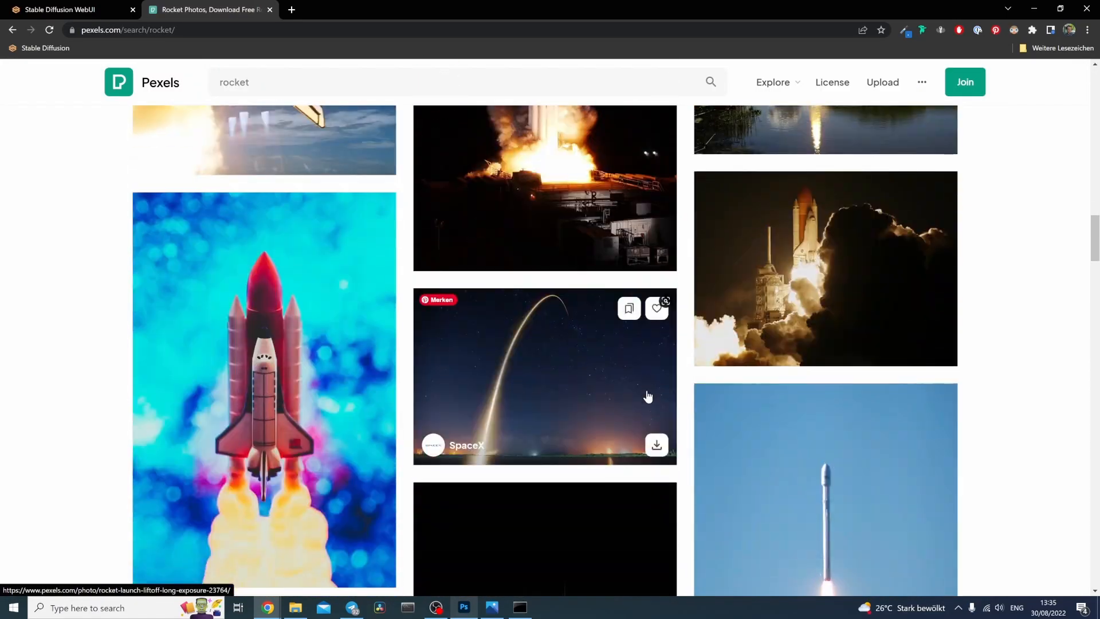
scroll(647, 395, "down", 15)
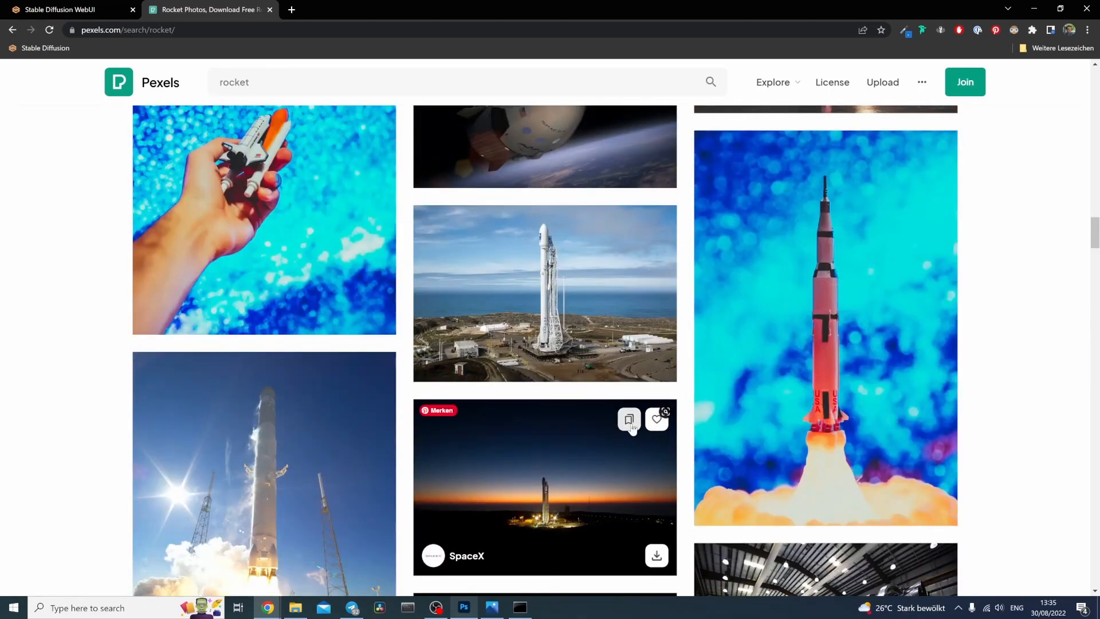
scroll(631, 426, "down", 15)
scroll(636, 423, "down", 15)
scroll(655, 420, "down", 15)
scroll(656, 418, "down", 15)
scroll(656, 416, "down", 5)
scroll(659, 418, "up", 5)
scroll(658, 417, "down", 15)
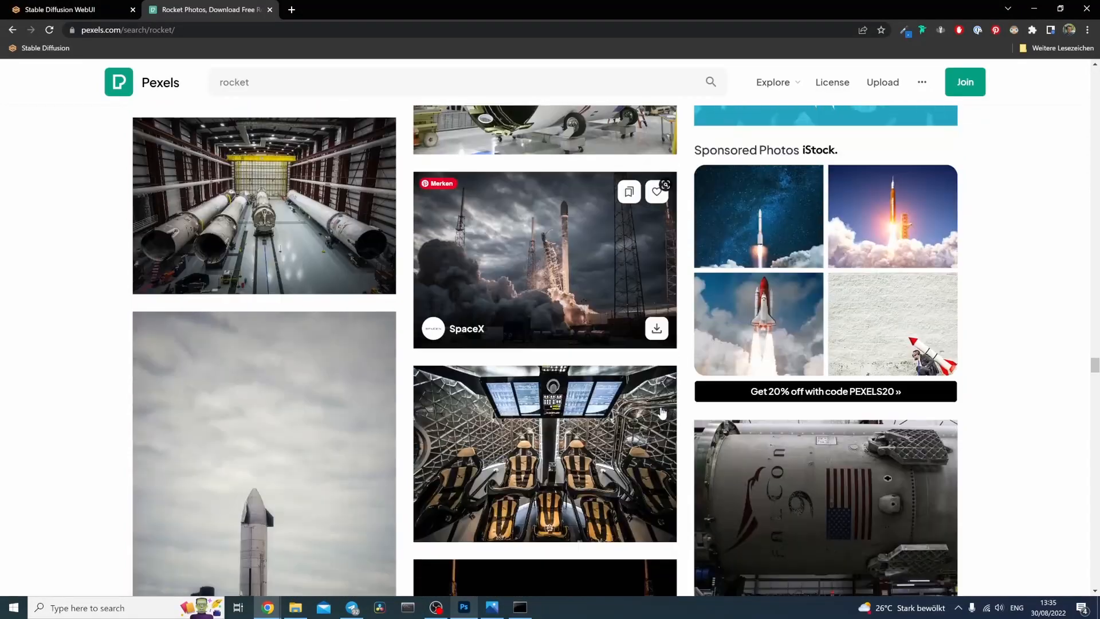
scroll(661, 413, "down", 9)
scroll(659, 415, "up", 3)
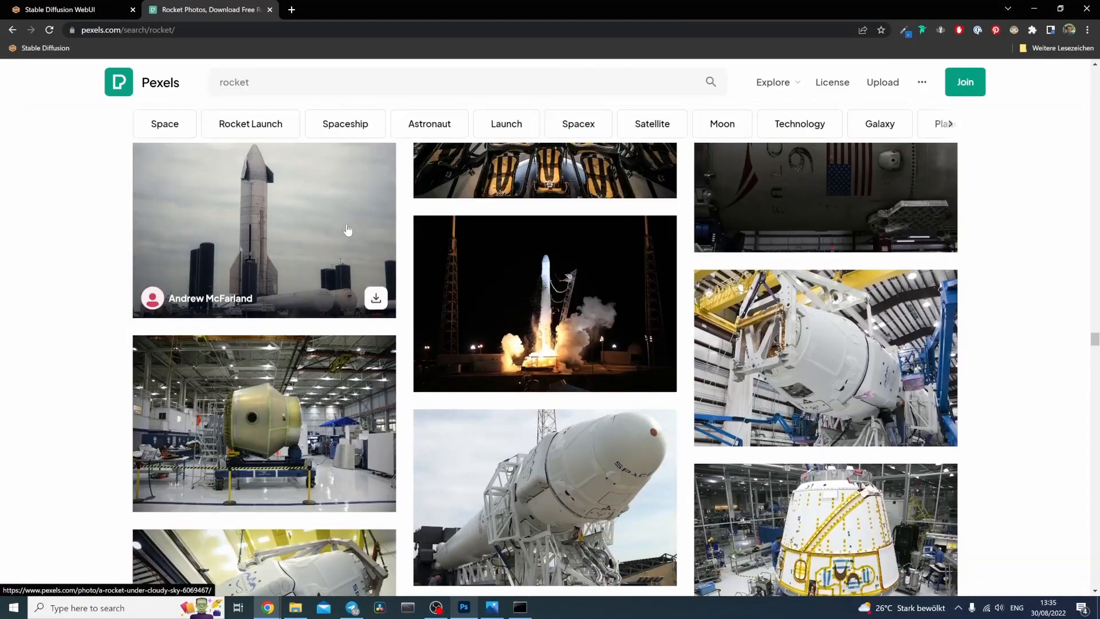
scroll(343, 241, "up", 1)
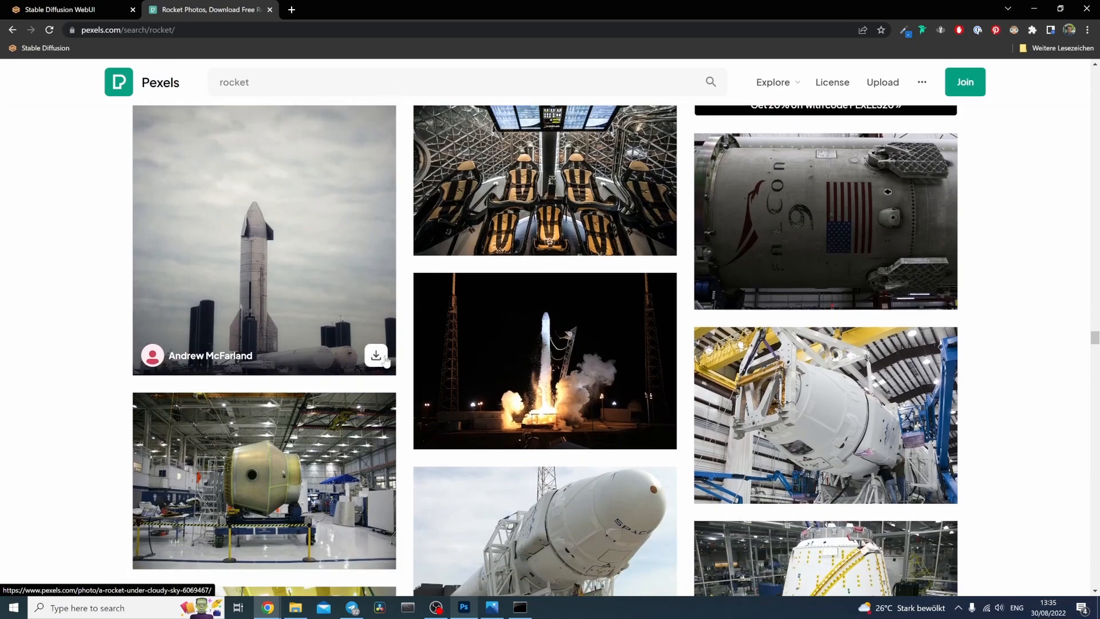
left_click(376, 355)
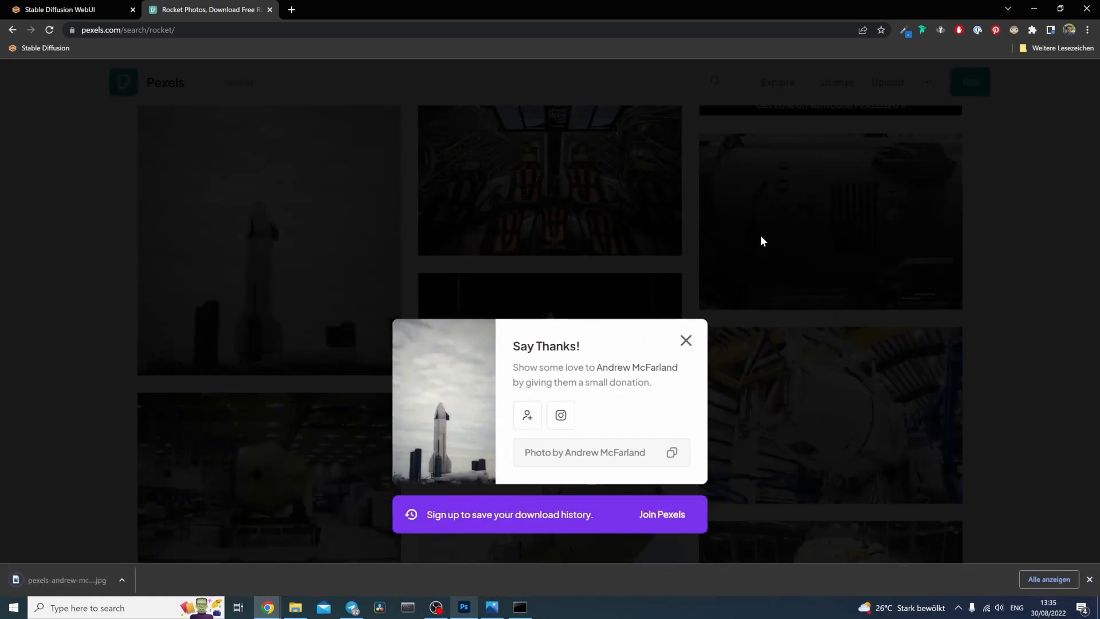
Place the downloaded rocket photo into the Photoshop composite as a new layer.
left_click(1060, 9)
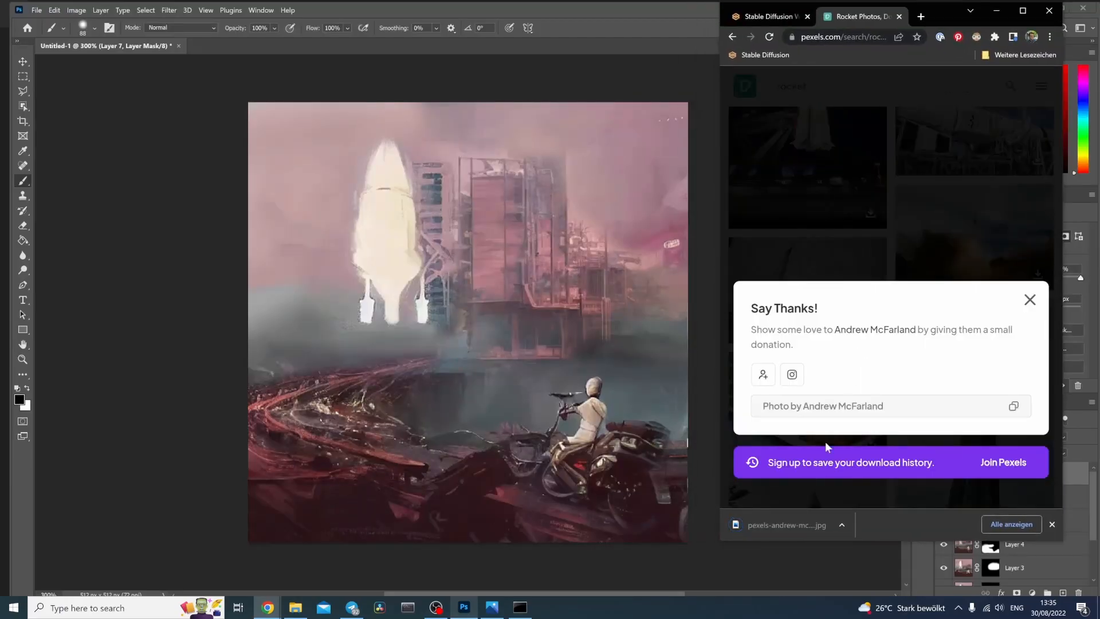
left_click_drag(779, 525, 476, 235)
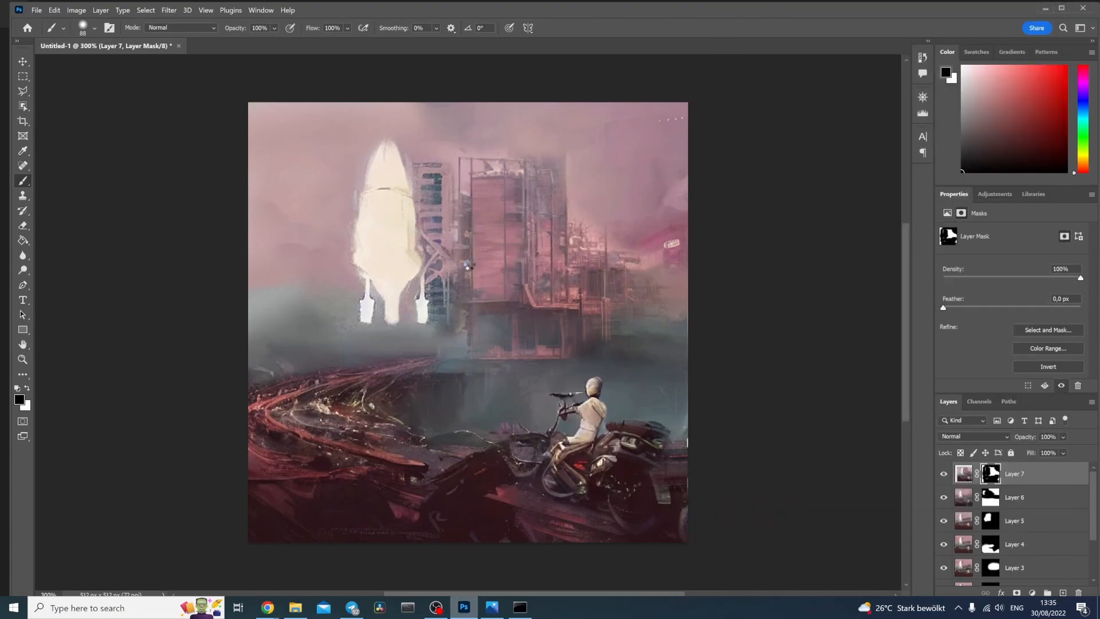
key("Return")
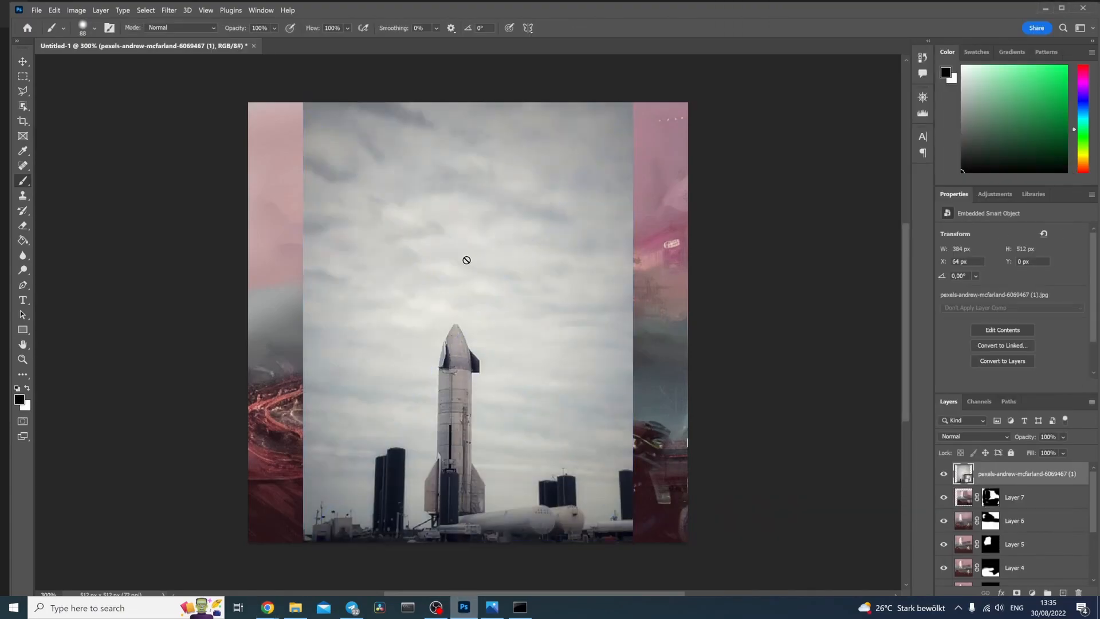
Isolate the rocket photo's subject with a Select Subject layer mask and paint out the separate dark tanks left of the rocket.
left_click(23, 61)
left_click(146, 10)
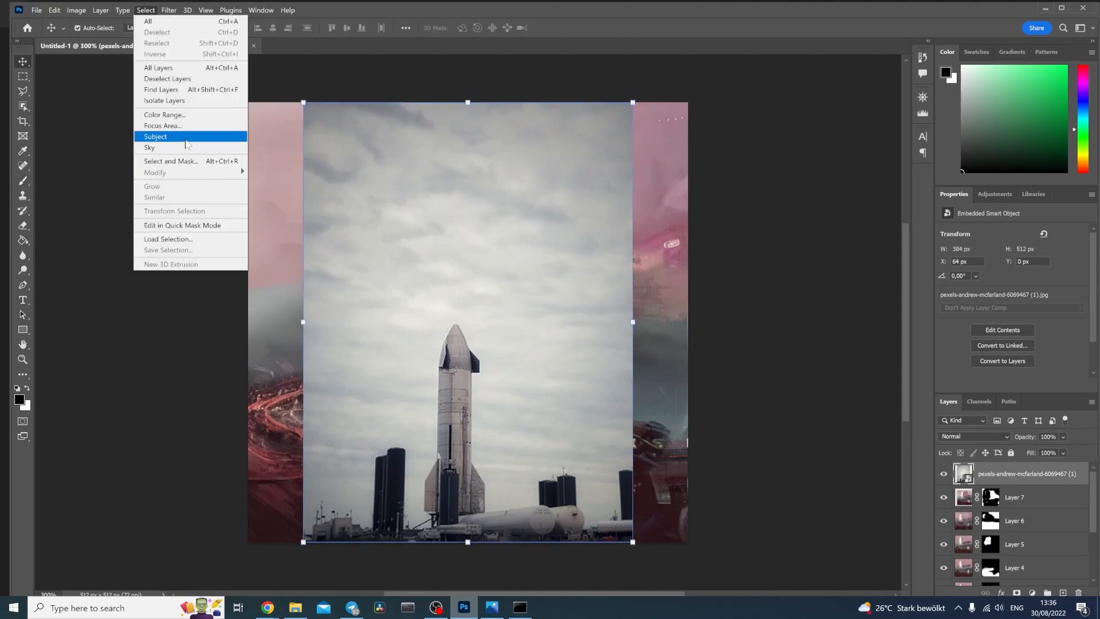
left_click(151, 136)
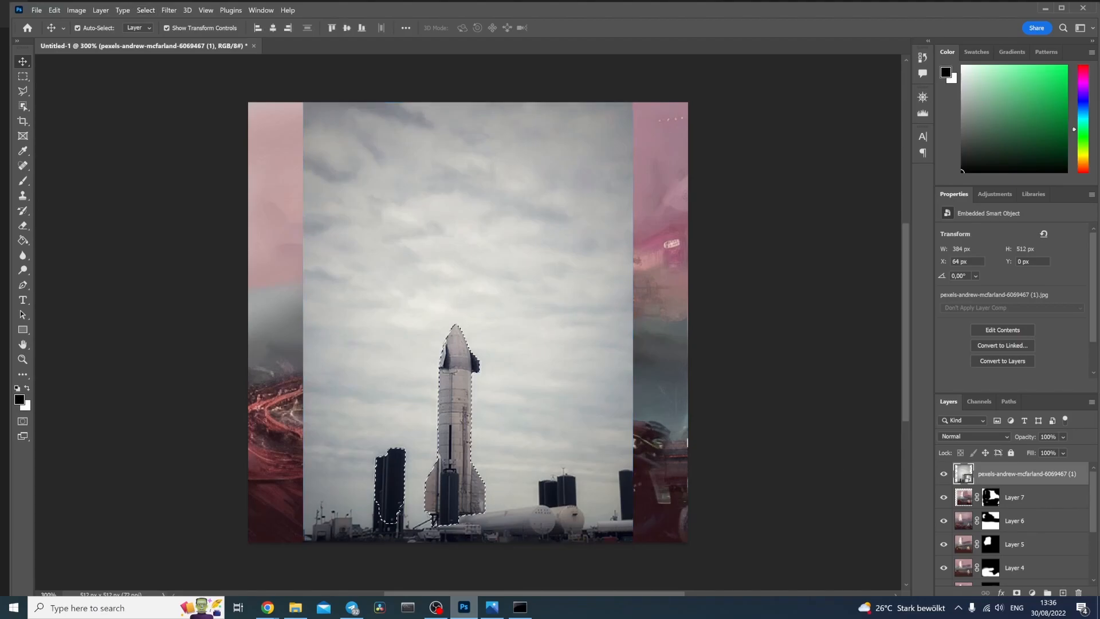
left_click(1016, 595)
left_click(23, 181)
mouse_move(363, 479)
left_mouse_down()
mouse_move(373, 463)
mouse_move(369, 511)
mouse_move(378, 522)
left_mouse_up()
Move the cut-out rocket photo over the painted white rocket and scale it up to 431 by 575 px.
left_click(22, 62)
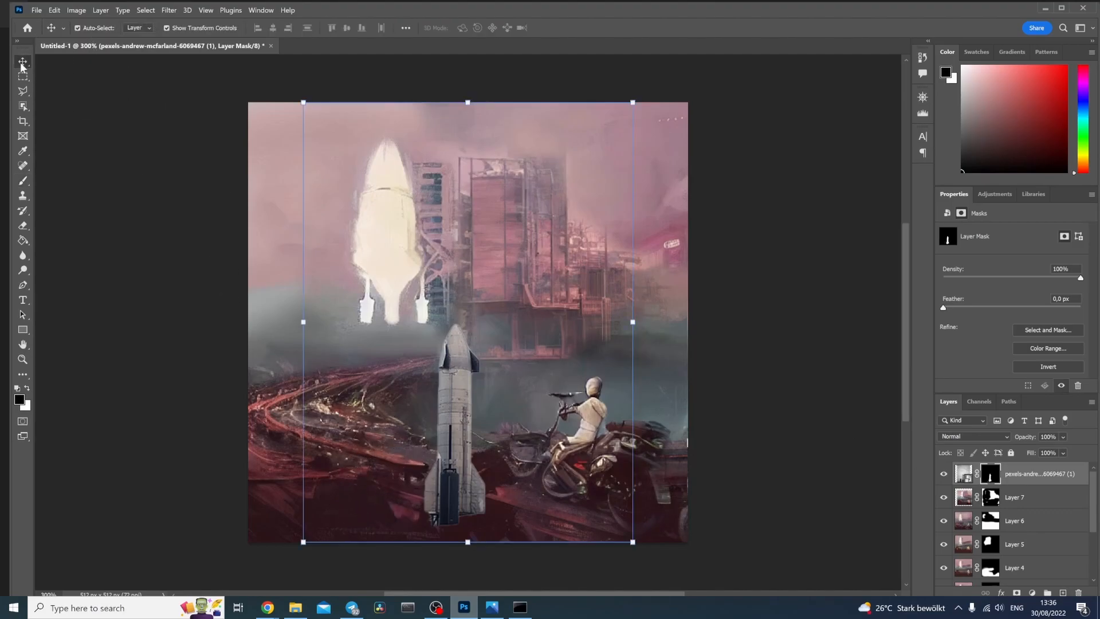
left_click(964, 475)
left_click_drag(459, 430, 393, 254)
left_click(567, 368)
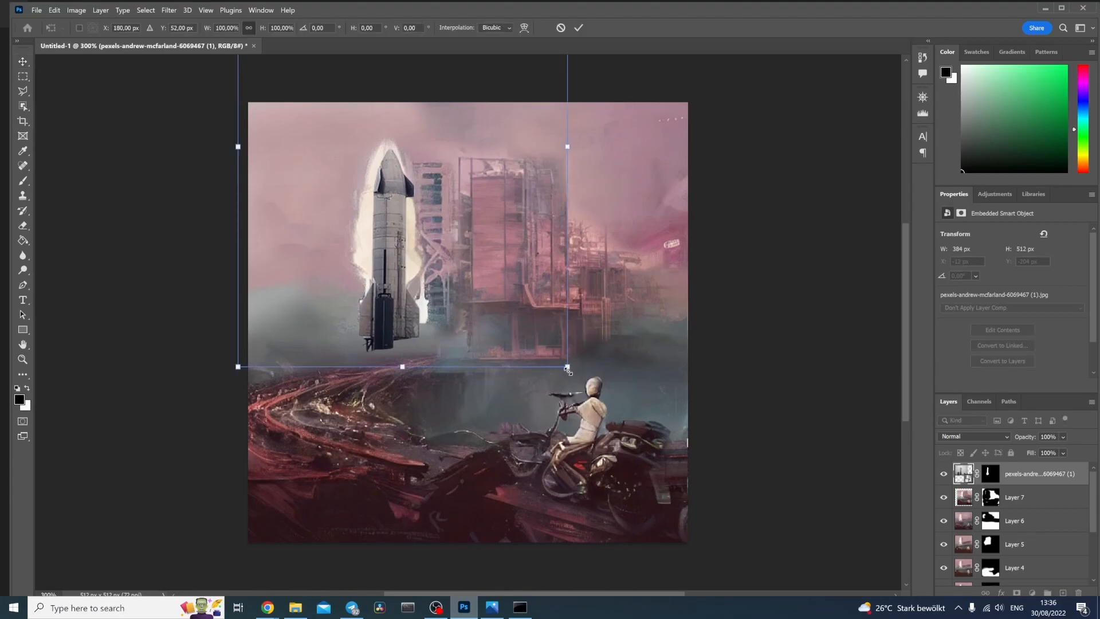
left_click_drag(568, 367, 587, 393)
left_click_drag(396, 275, 395, 246)
key("Return")
Paint white on Layer 7's mask around the rocket photo to cover the painted white rocket behind it.
left_click(23, 181)
left_click(991, 497)
key("x")
left_click_drag(352, 184, 343, 264)
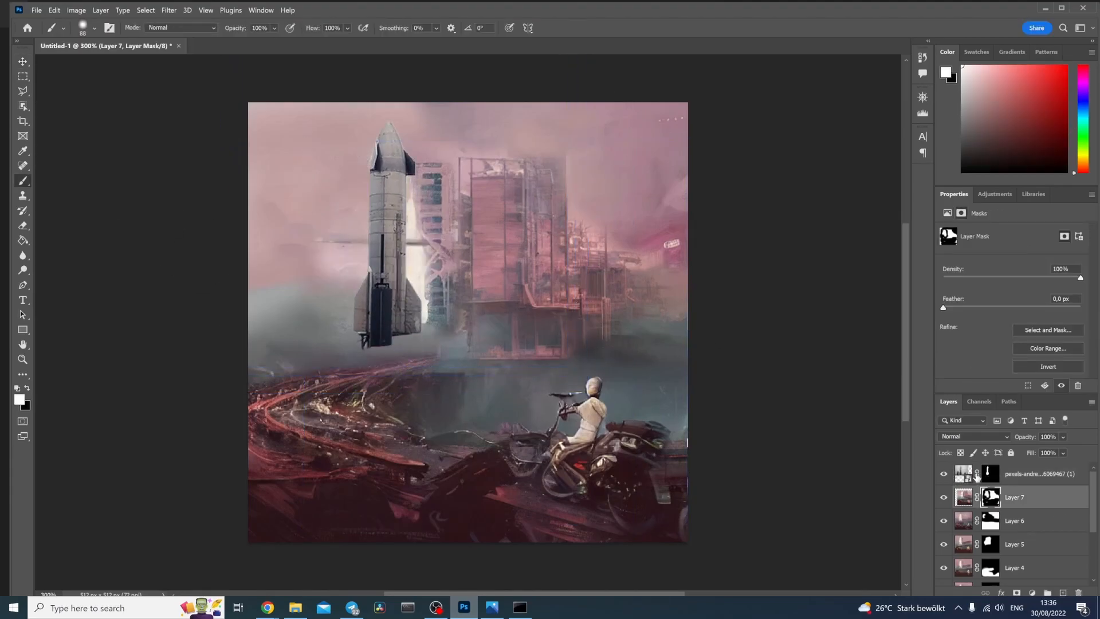
Add a Curves adjustment clipped to the rocket photo and raise the curve's darker tones to brighten the rocket.
left_click(964, 474)
left_click(1032, 593)
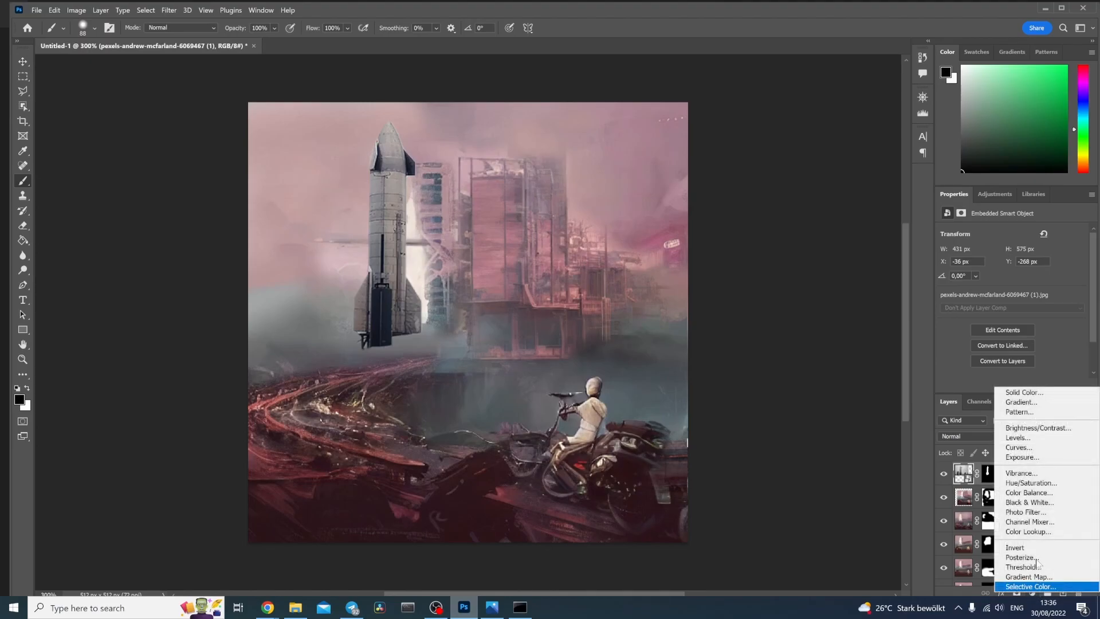
left_click(1038, 444)
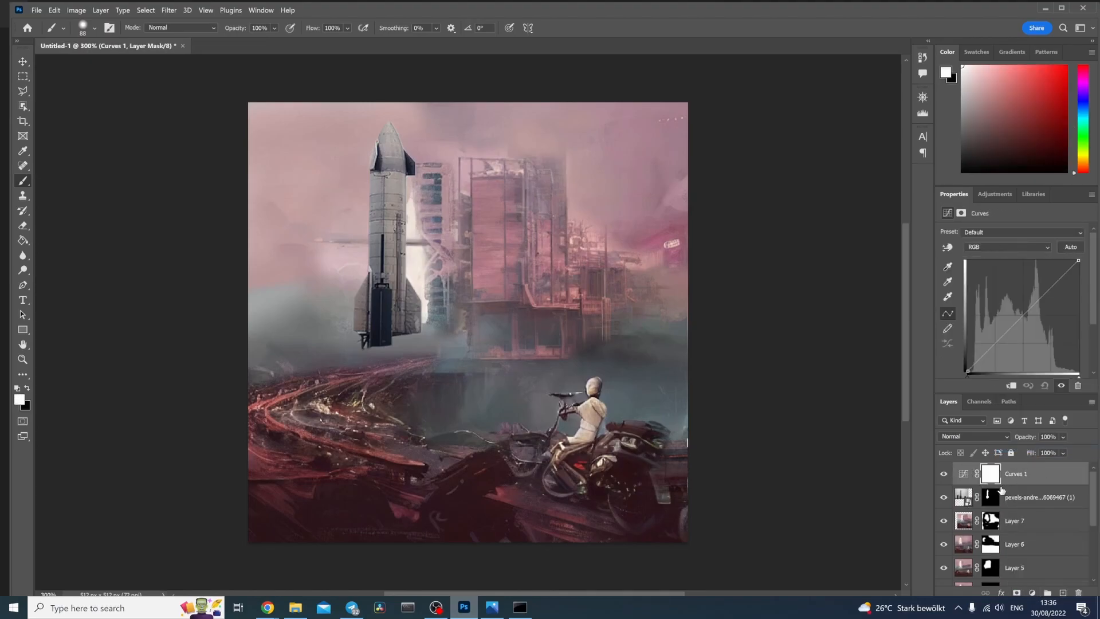
left_click(960, 484, "alt")
left_click_drag(1001, 338, 999, 327)
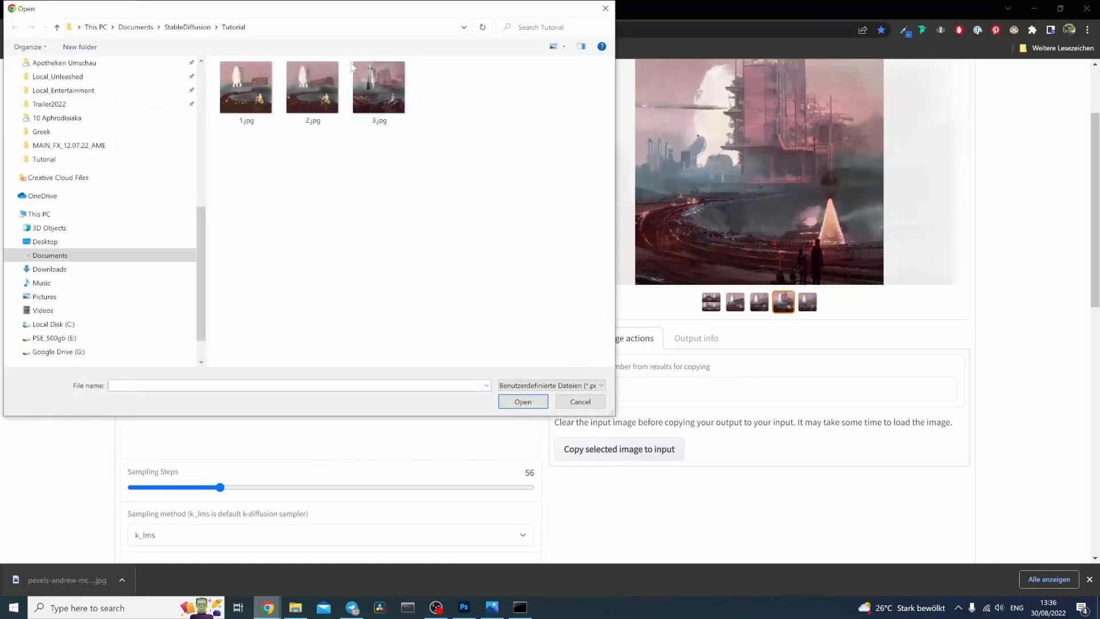
In the Stable Diffusion WebUI, load 3.jpg as the input image and generate variations with a lower denoising strength and a guidance scale of 11.5.
left_click(379, 86)
left_click(522, 401)
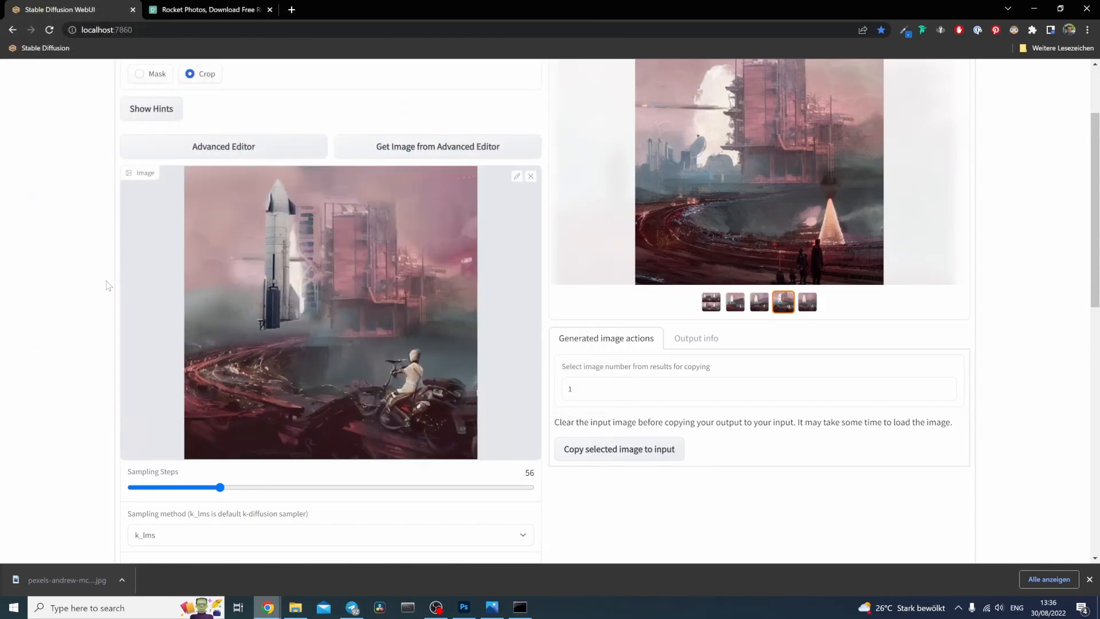
scroll(106, 286, "down", 10)
left_click_drag(370, 315, 312, 321)
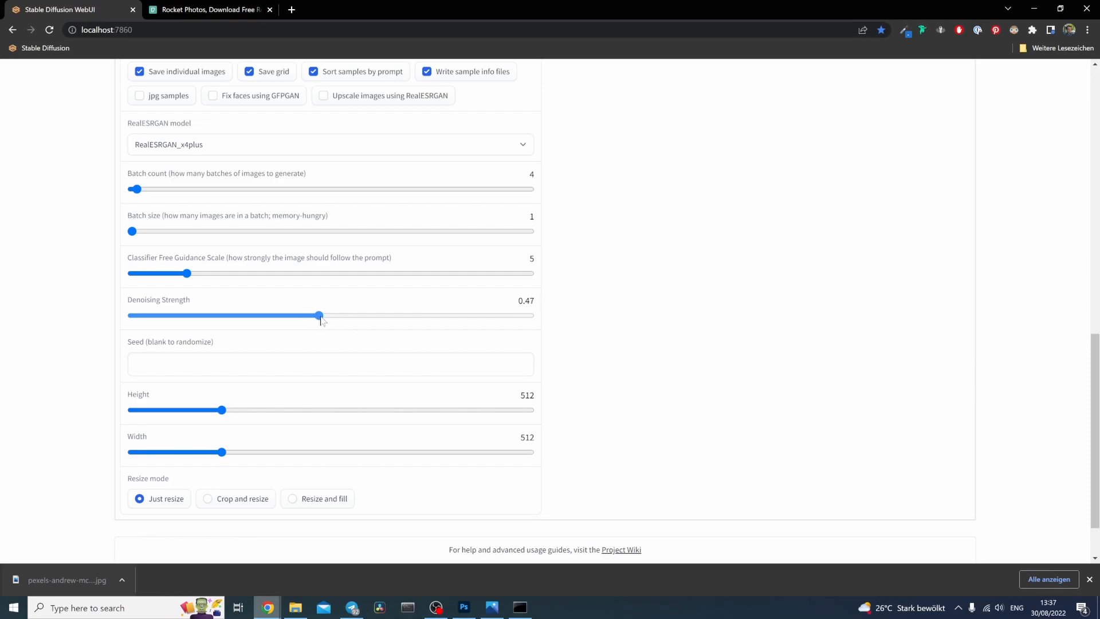
left_click_drag(187, 273, 275, 277)
scroll(589, 337, "up", 12)
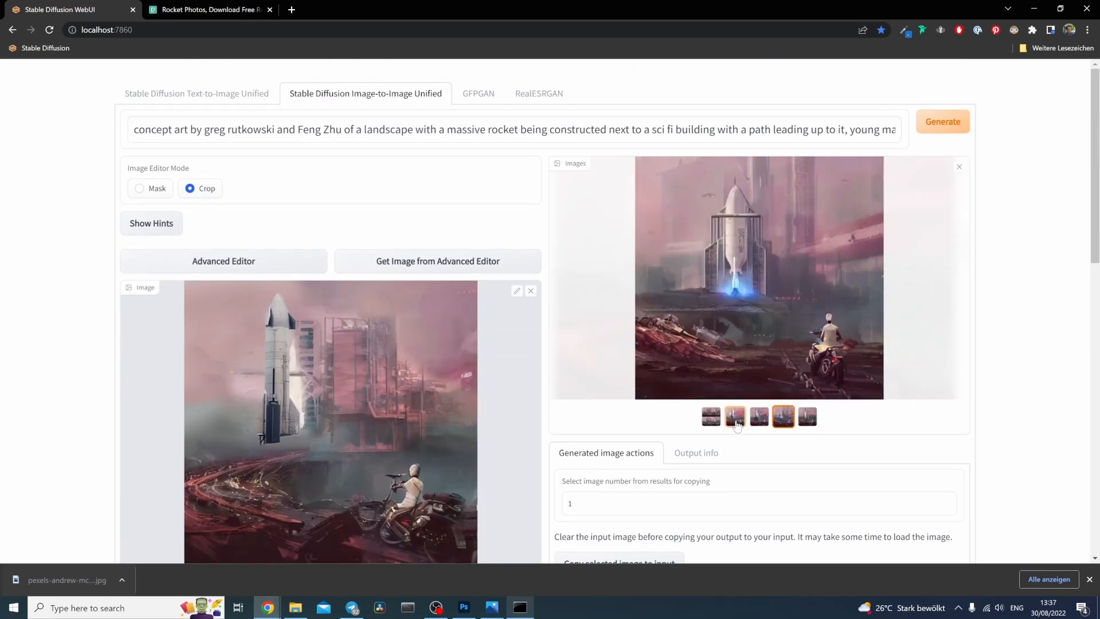
Copy the generated result with the blue and white rocket into the Photoshop composite and reveal only its rocket through a layer mask.
left_click(736, 422)
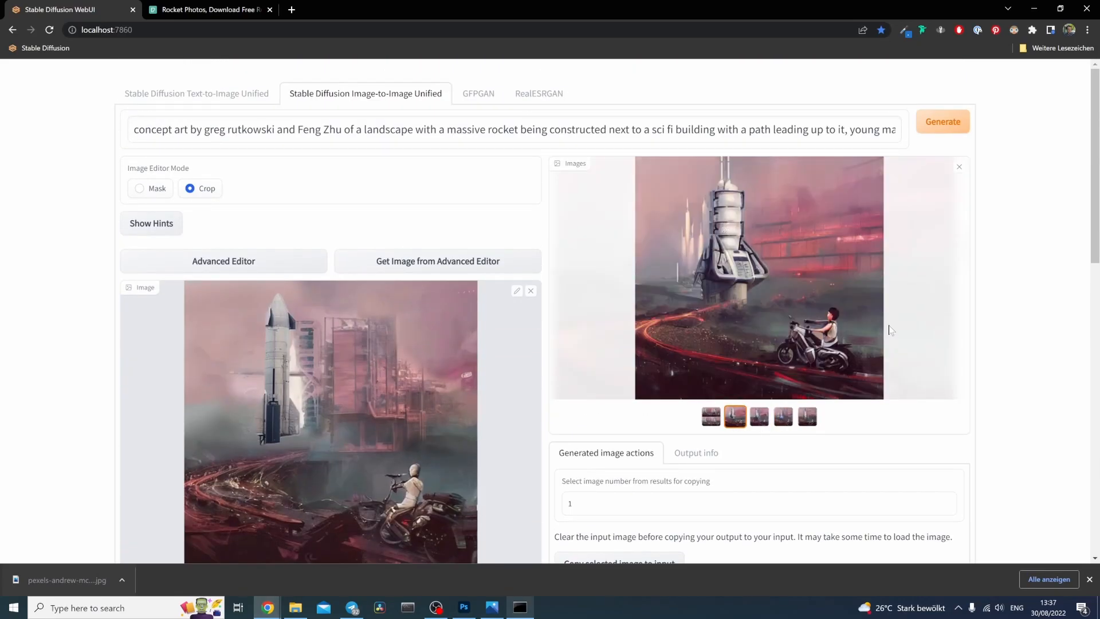
left_click(759, 418)
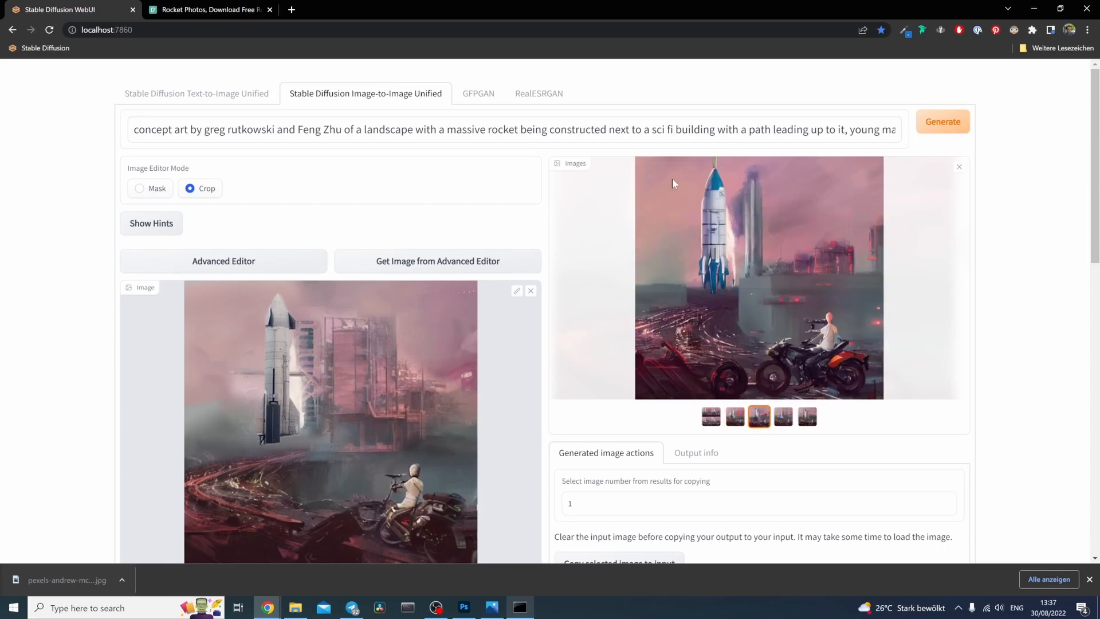
left_click(807, 420)
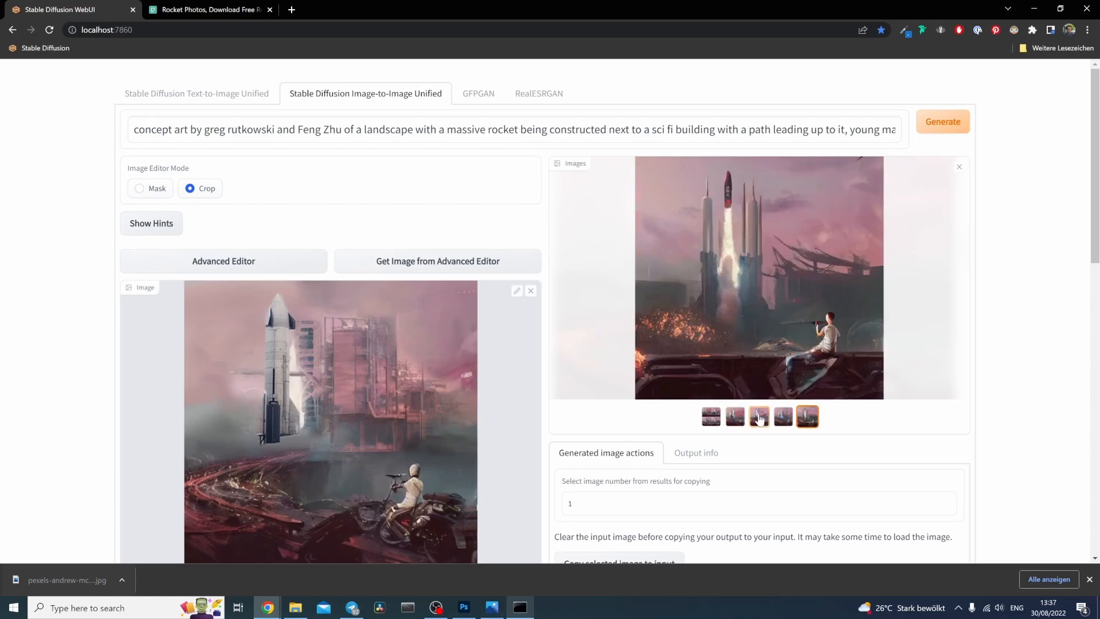
left_click(759, 417)
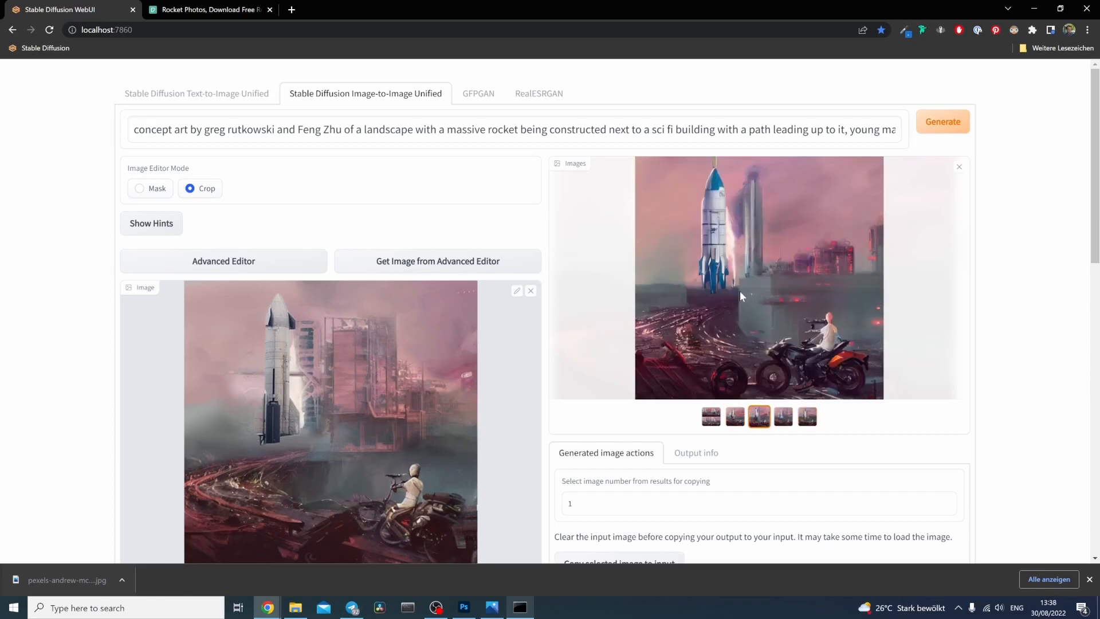
right_click(763, 271)
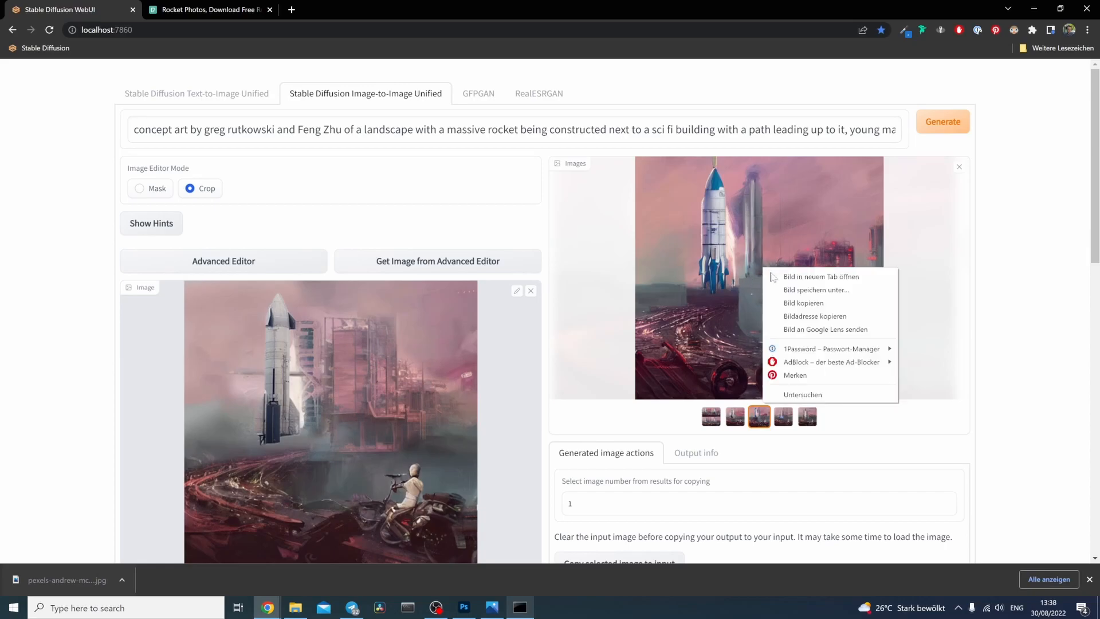
left_click(793, 304)
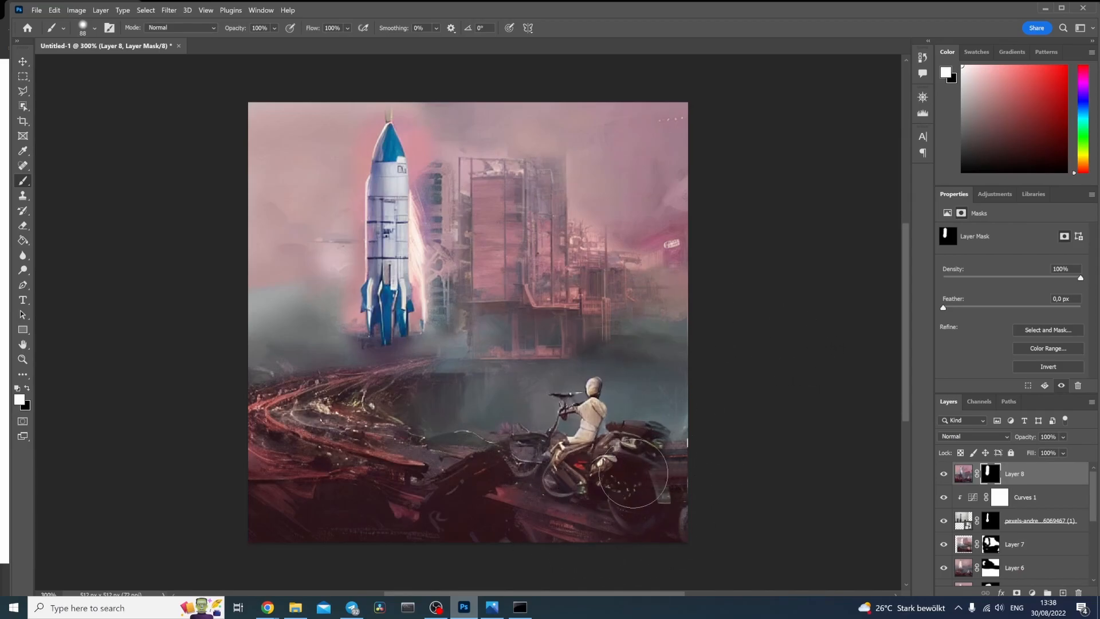
mouse_move(633, 473)
left_mouse_down()
mouse_move(613, 475)
mouse_move(624, 452)
mouse_move(607, 464)
mouse_move(649, 459)
left_mouse_up()
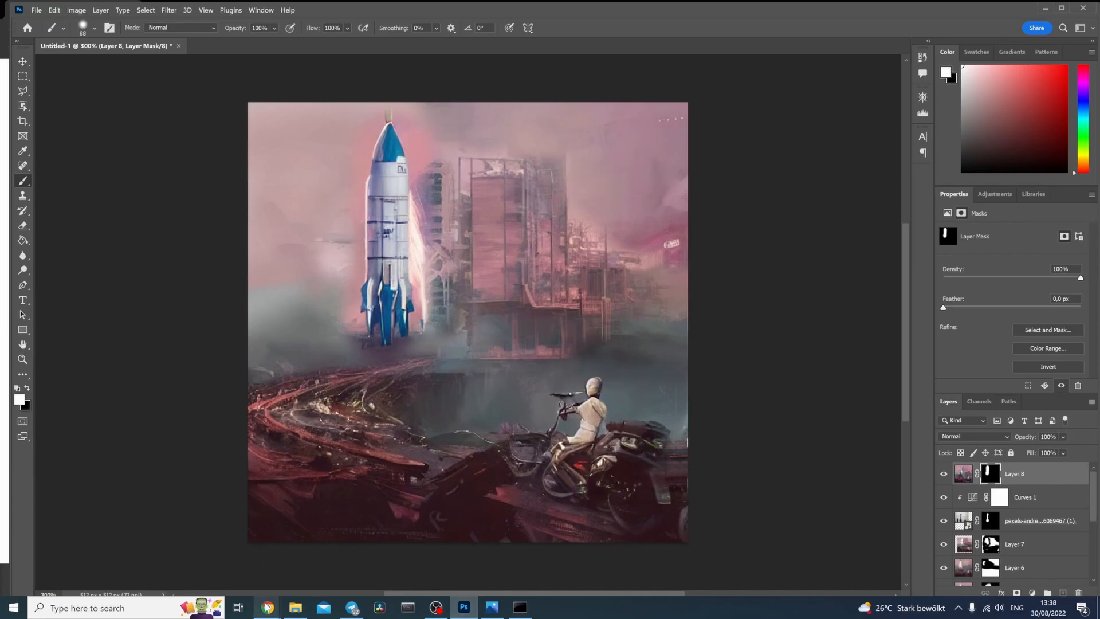
Return to the Stable Diffusion WebUI and crop the input image to the square area around the motorcyclist.
mouse_move(267, 607)
left_click(307, 576)
scroll(504, 327, "down", 3)
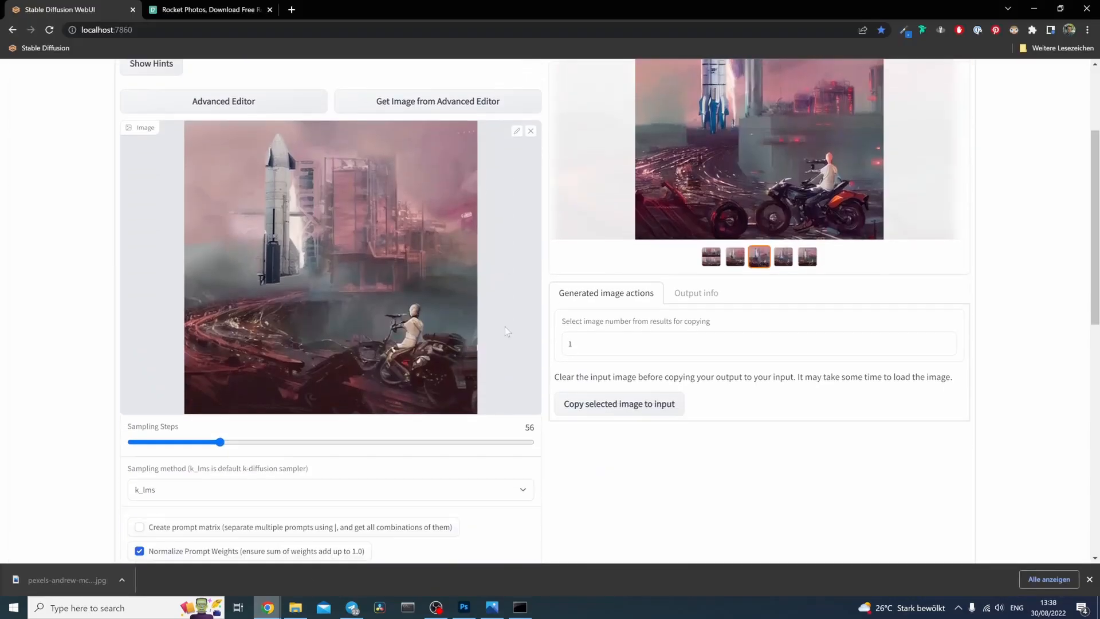
left_click(518, 120)
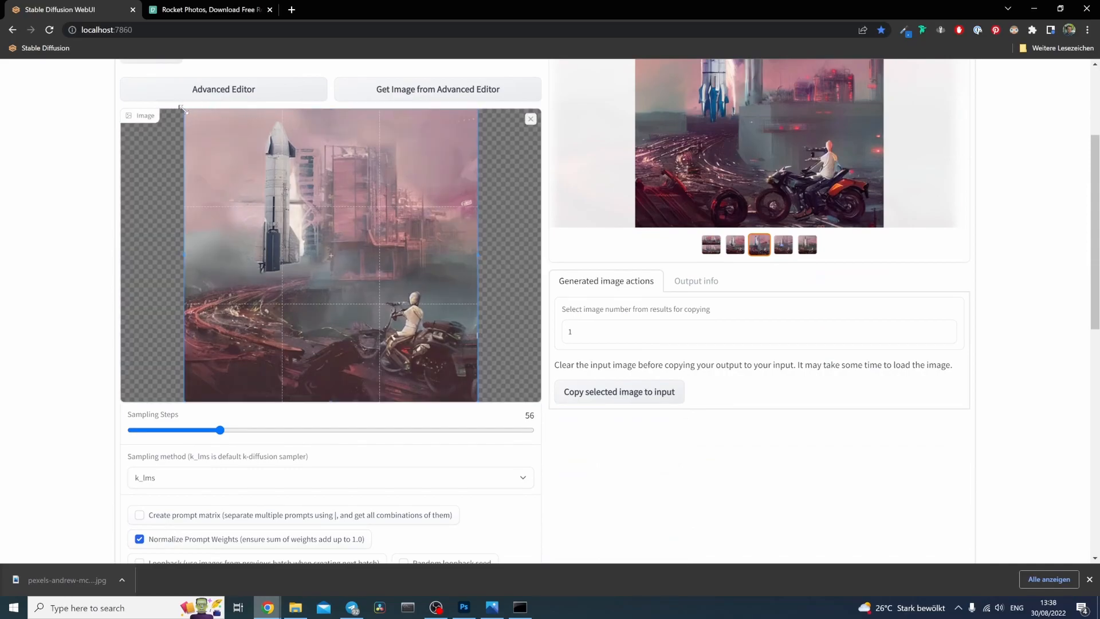
left_click_drag(182, 107, 330, 264)
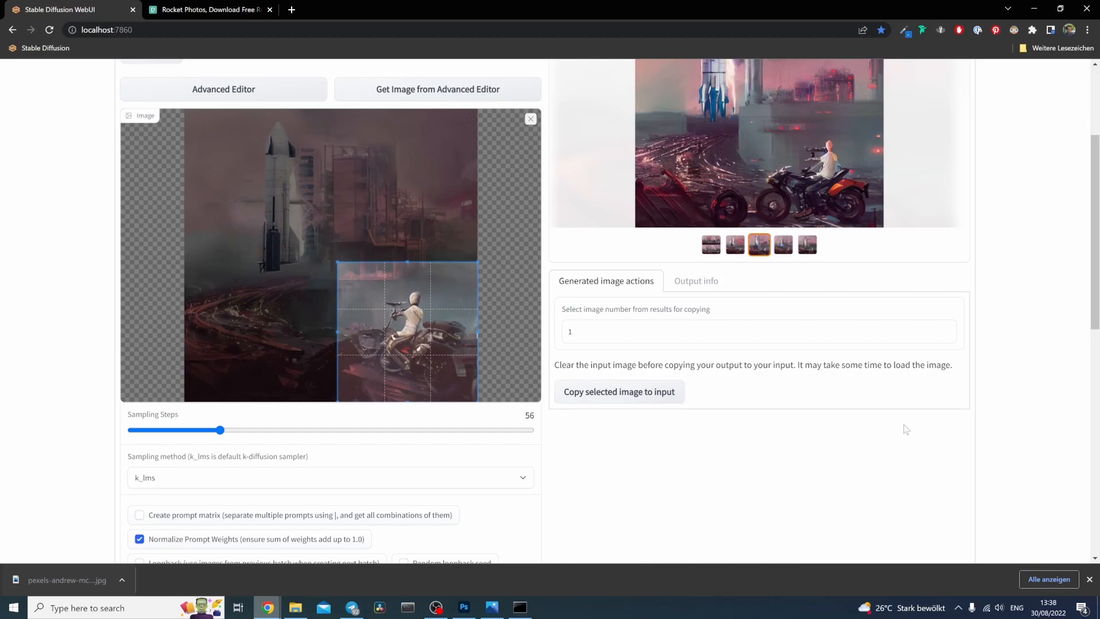
Shorten the prompt's subject to "of young man on a motorcycle, 8k, detailed, intricate, realistic" and generate images from the crop.
scroll(1039, 416, "up", 3)
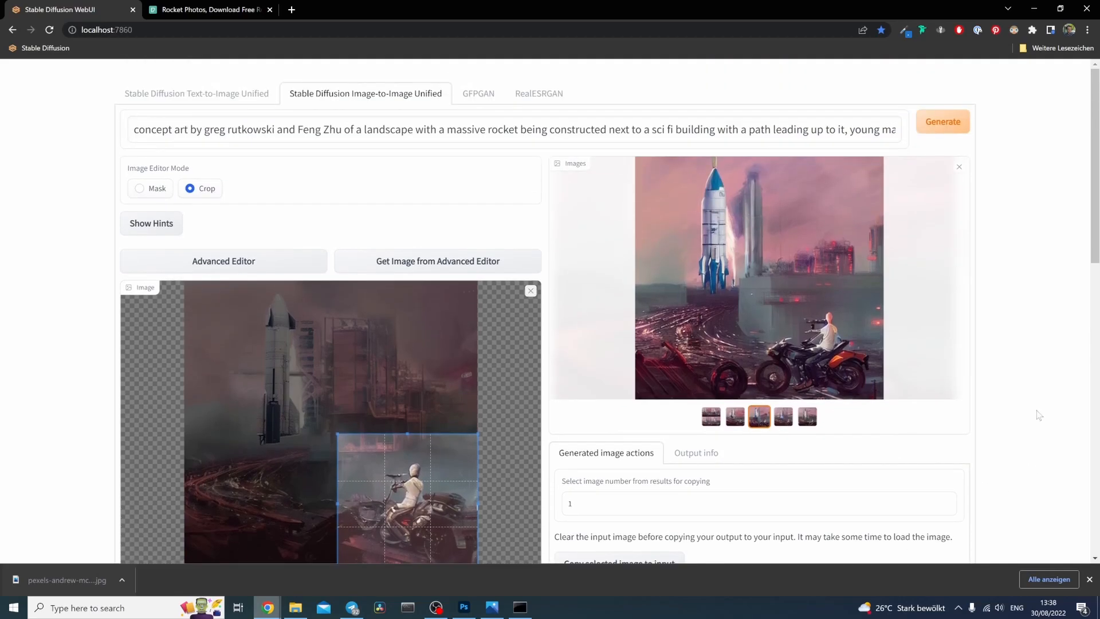
left_click_drag(345, 130, 662, 129)
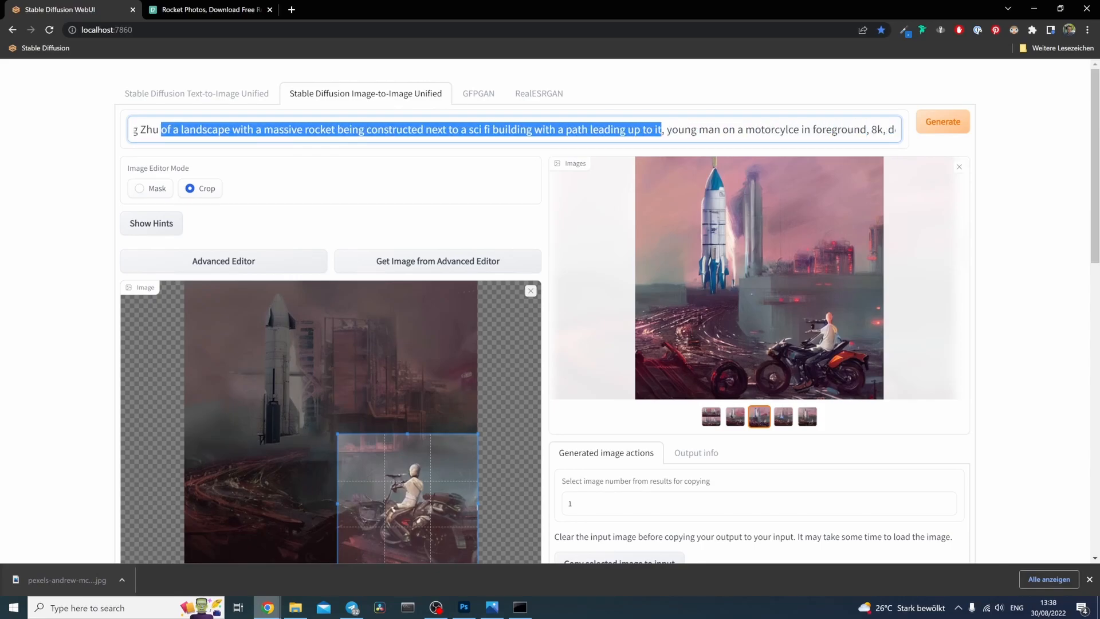
key("BackSpace")
type("of")
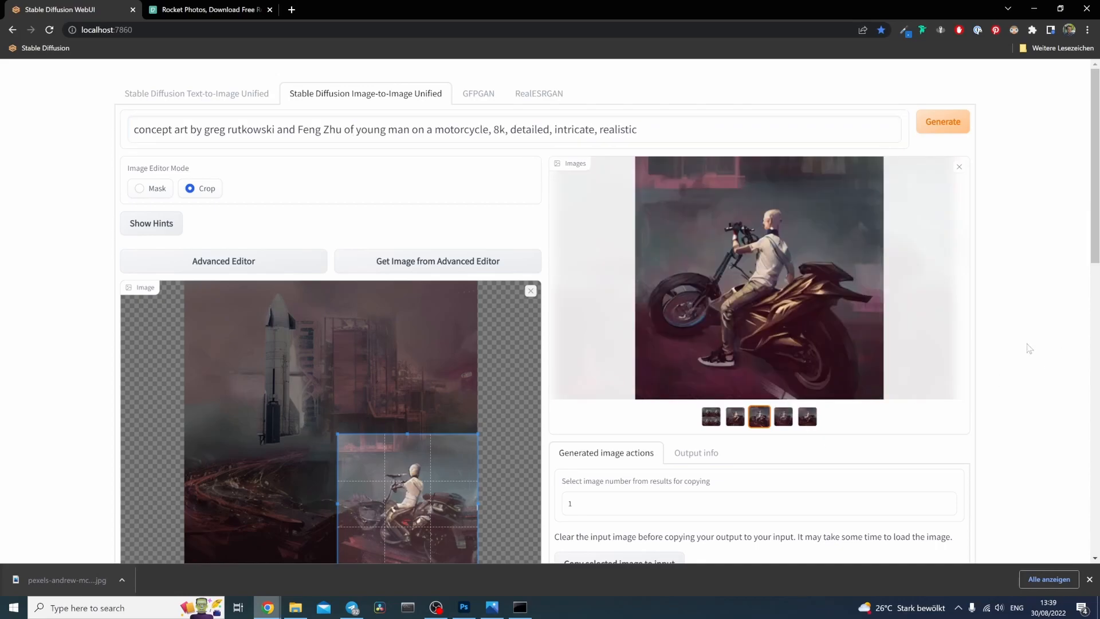
Compare the motorcycle results and replace the input image with the one showing a blue glow on the bike's front.
left_click(735, 417)
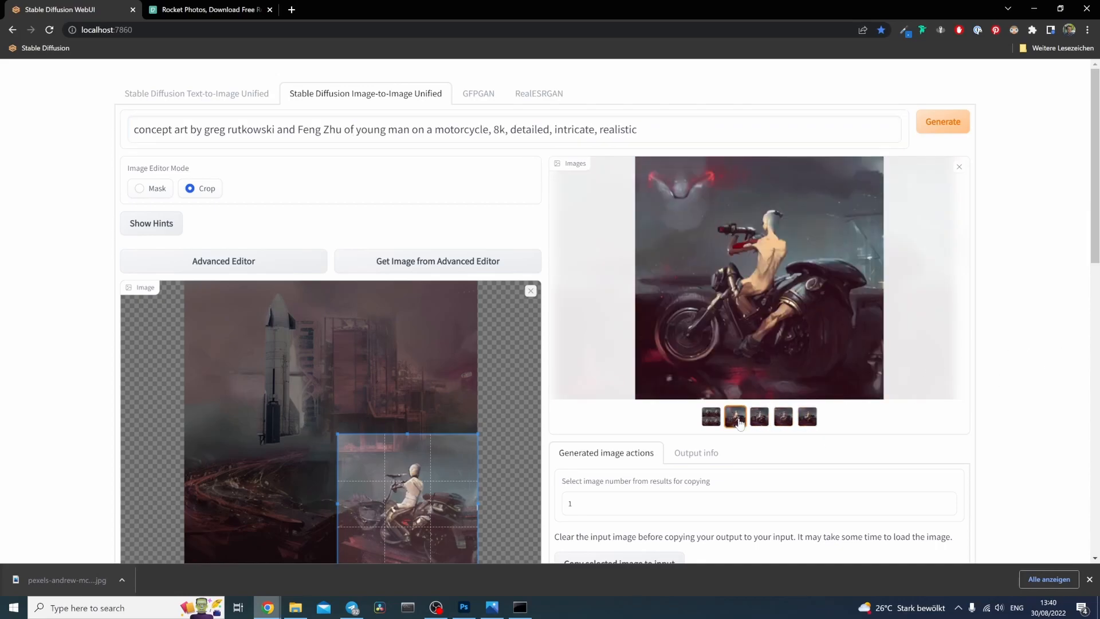
left_click(785, 418)
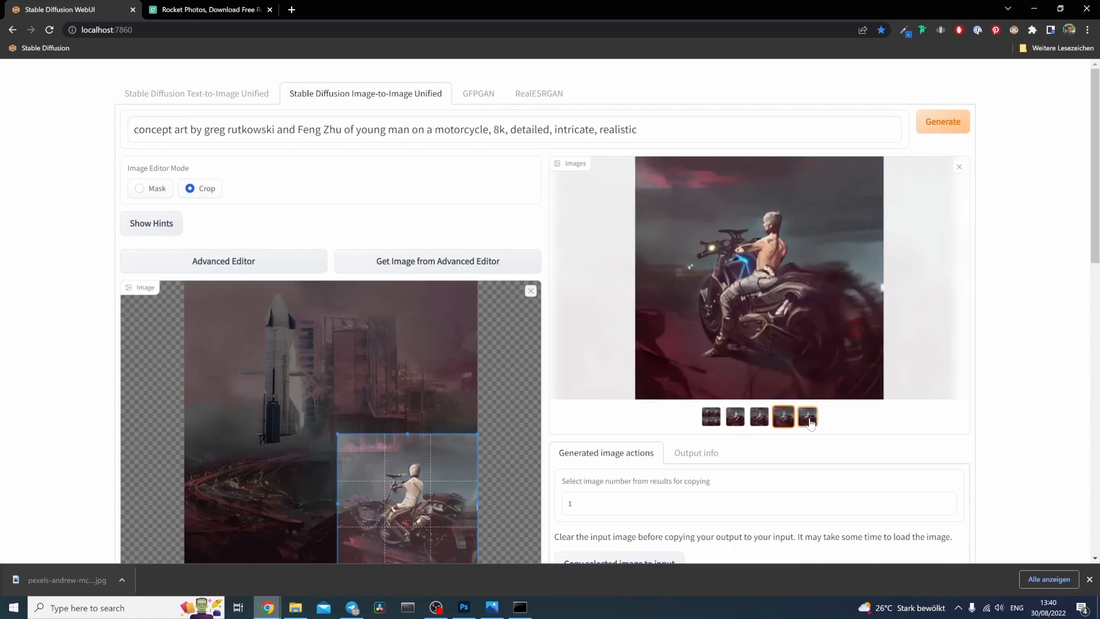
left_click(809, 418)
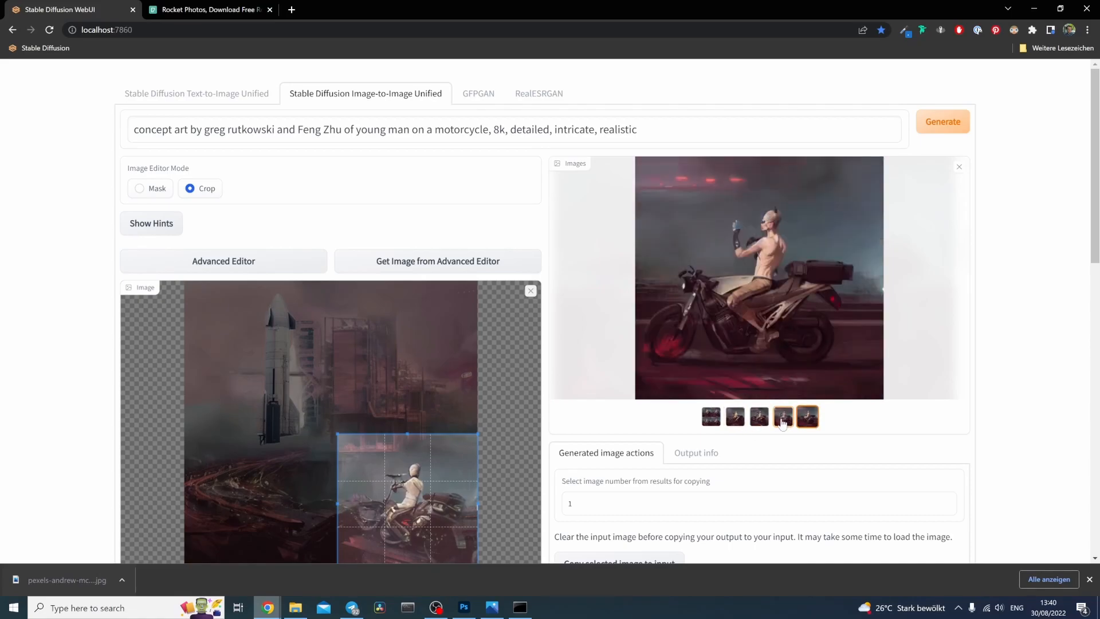
left_click(783, 417)
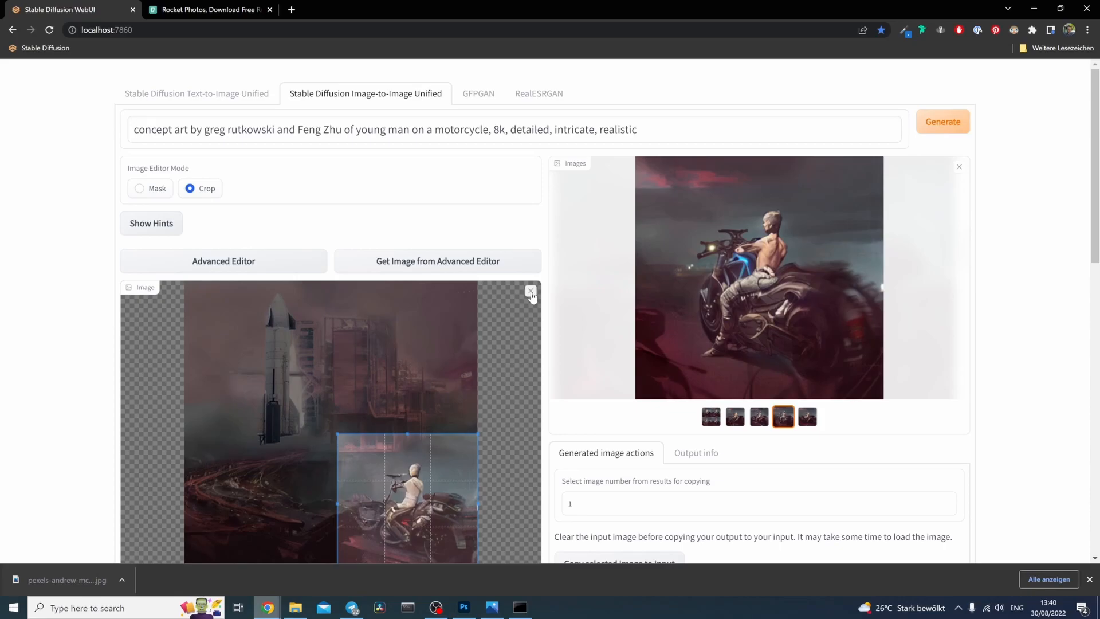
left_click(531, 291)
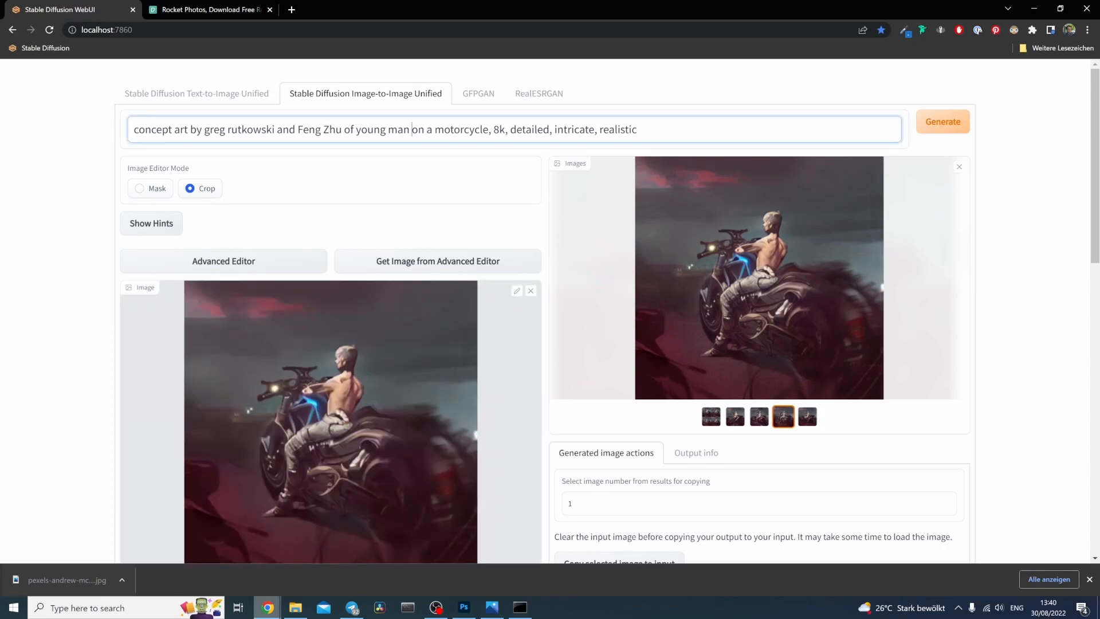
Add "wearing a cyperpunk jacket sitting" after "young man" in the prompt, raise the denoising strength and generate new images.
type("wearing a cype")
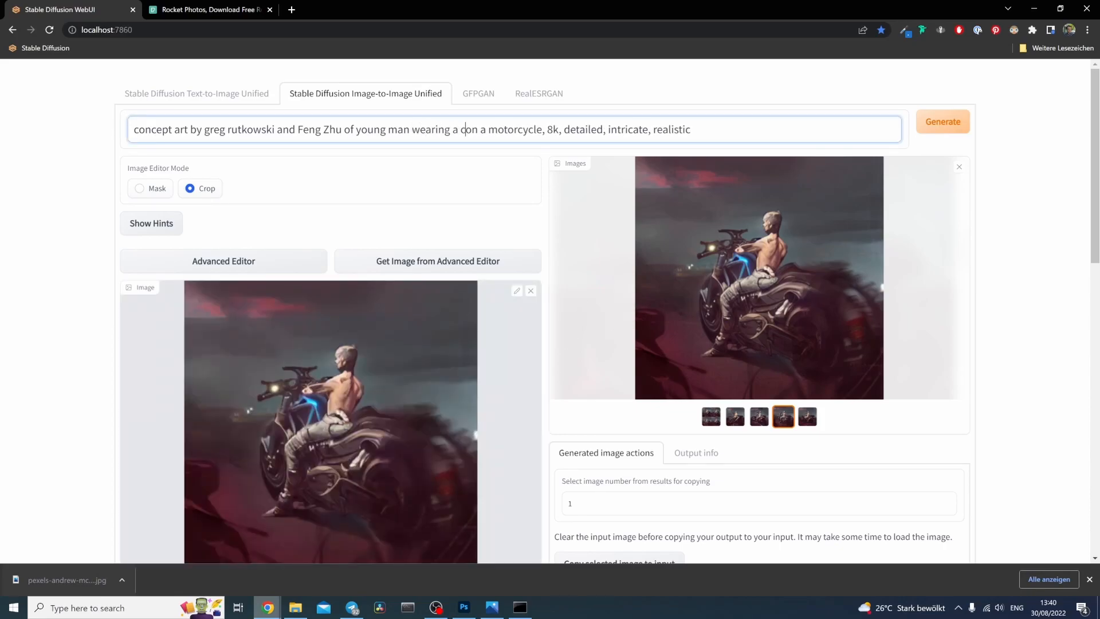
type("rpunk jacket")
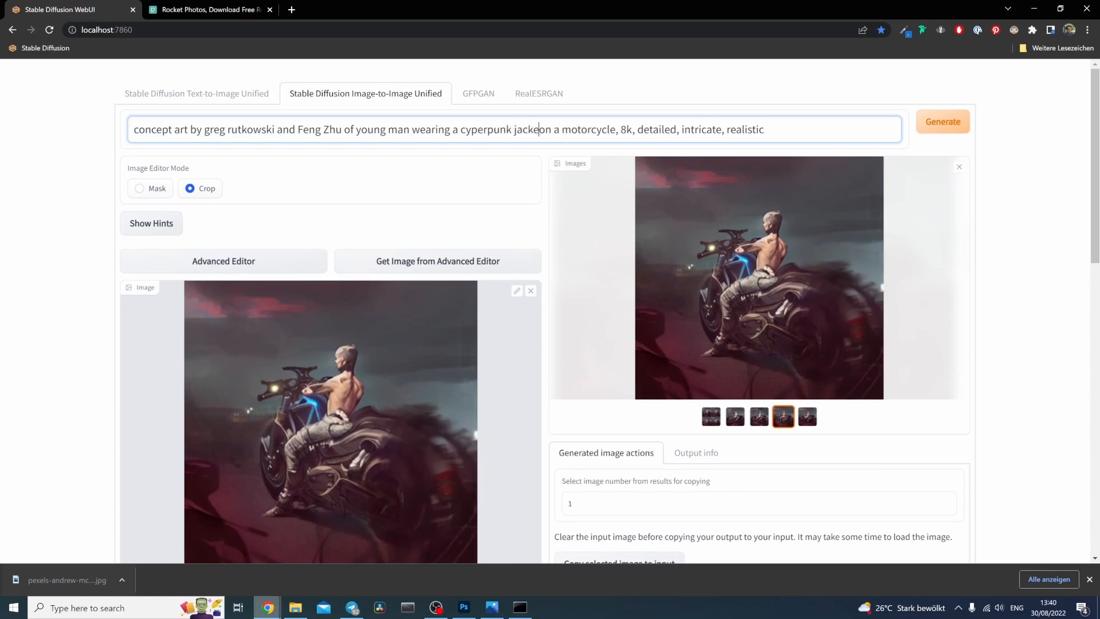
scroll(129, 329, "down", 10)
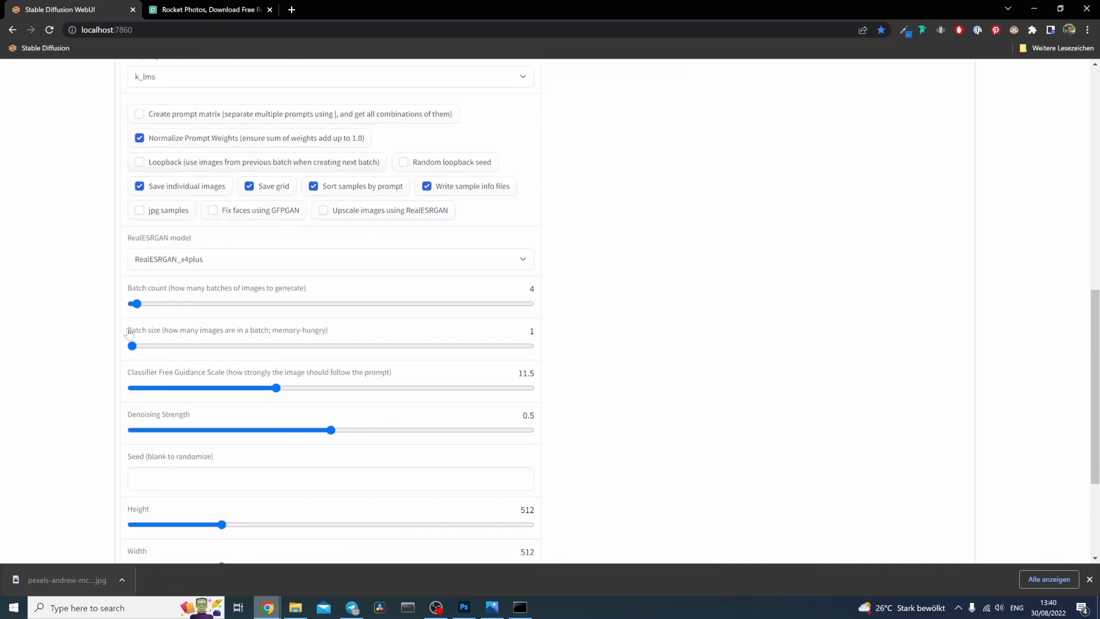
left_click_drag(331, 430, 355, 430)
scroll(98, 378, "up", 12)
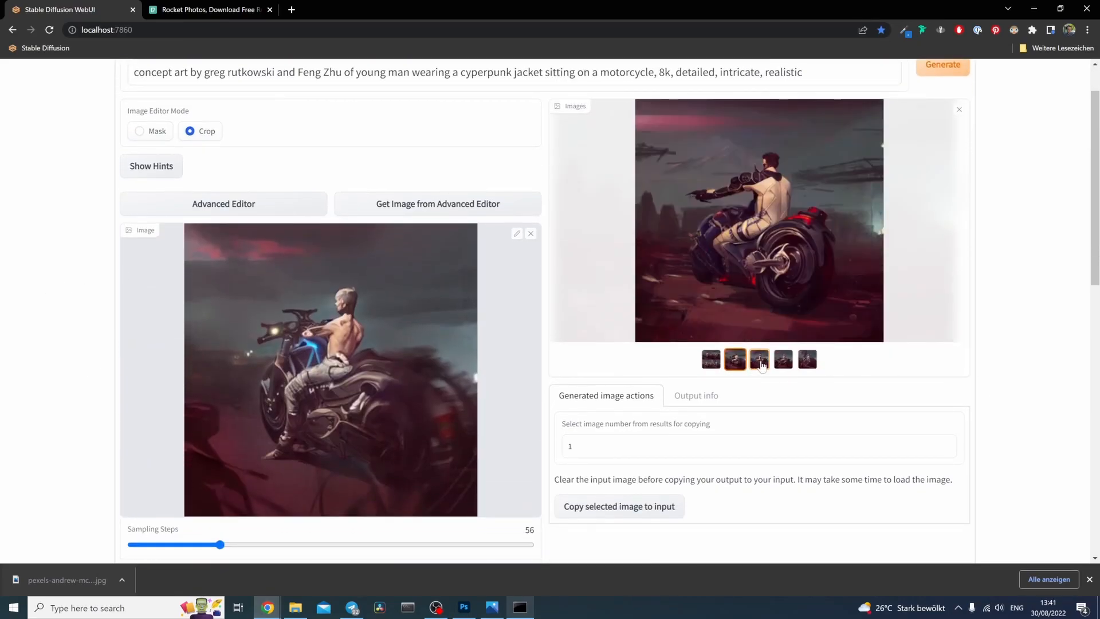
Copy the first generated result, with the dark-haired rider seen from behind, and paste it into the Photoshop composite as a new layer.
left_click(759, 360)
left_click(736, 361)
right_click(787, 205)
left_click(796, 243)
left_click(464, 607)
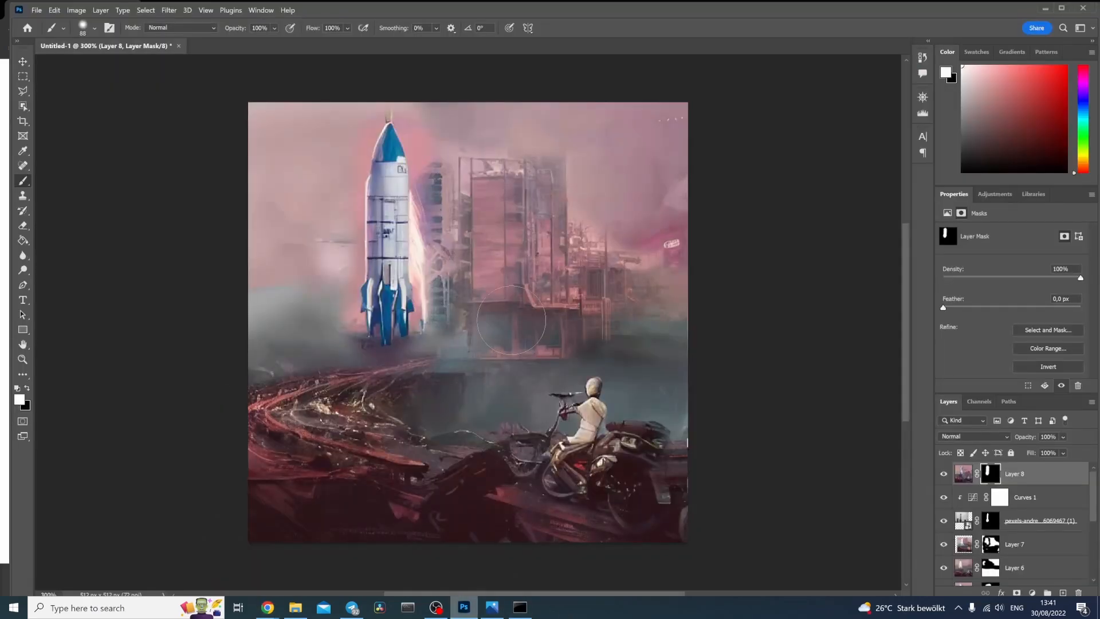
key("ctrl+v")
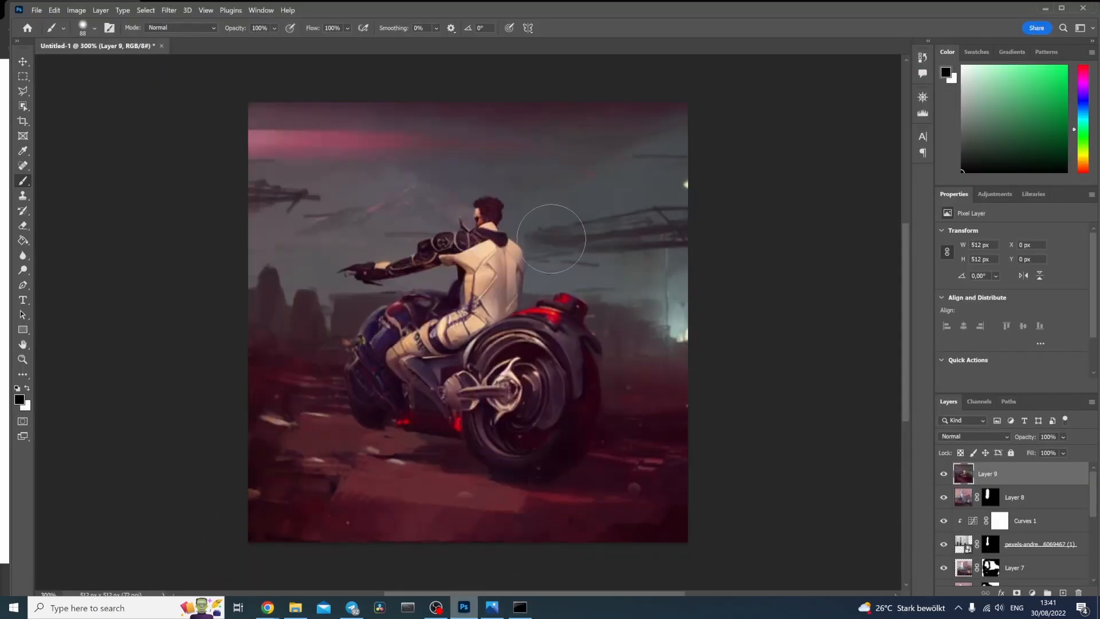
Lower the pasted rider layer's opacity to 65% and scale it to 244 px square over the old motorcyclist in the lower-right corner.
left_click(23, 61)
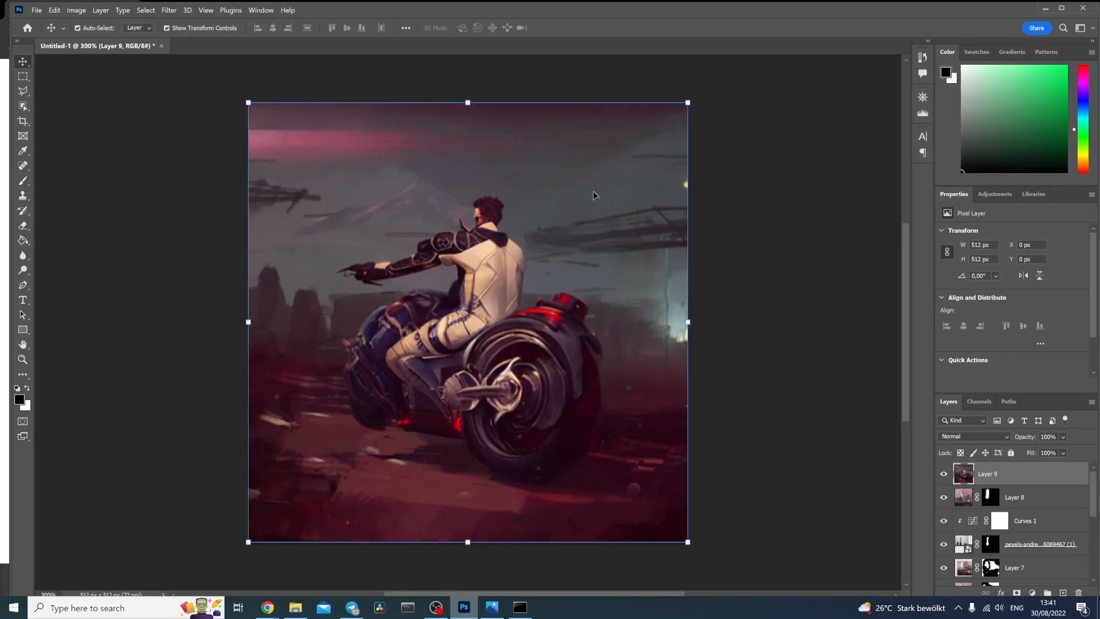
left_click_drag(1013, 432, 996, 441)
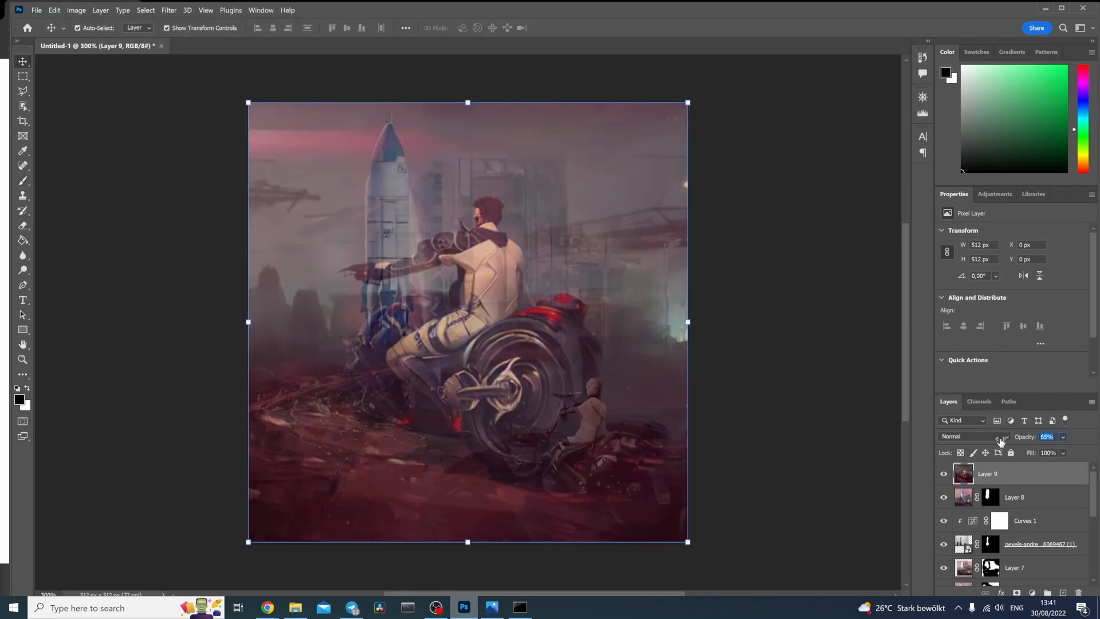
left_click_drag(243, 98, 497, 308)
key("Return")
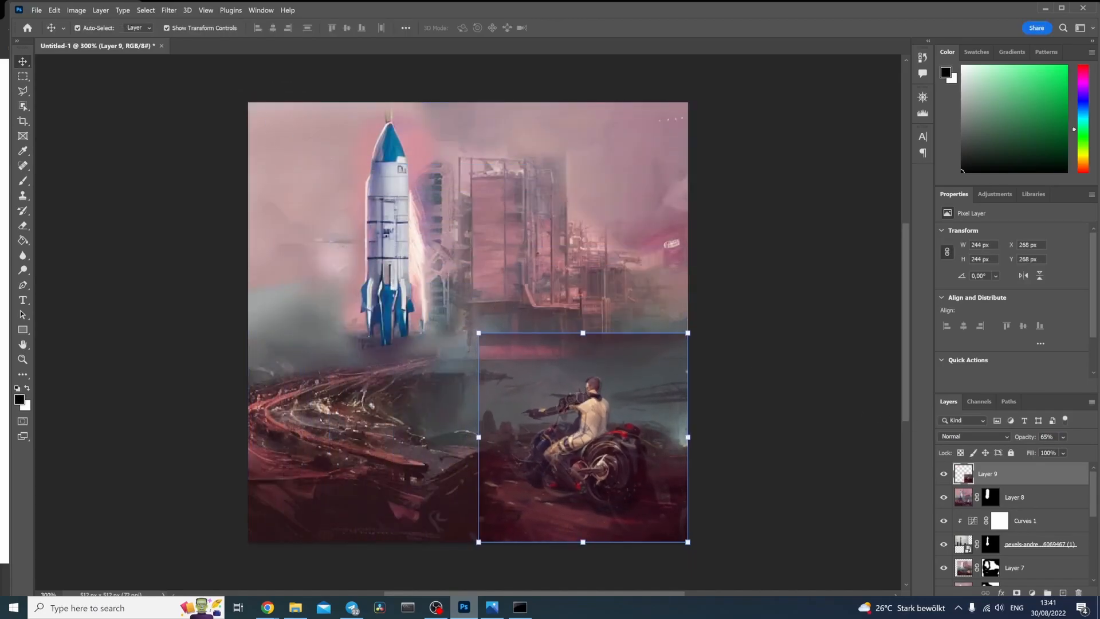
Add a layer mask to the rider layer, paint out the surroundings of rider and bike in black, and set its opacity to 100%.
left_click(1018, 590)
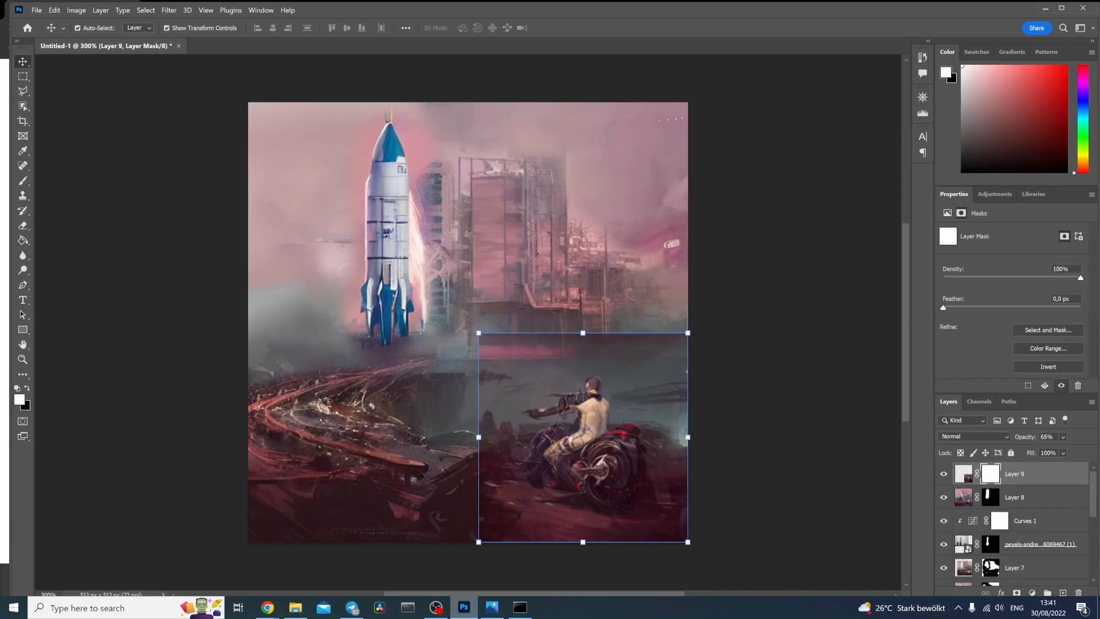
key("b")
left_click(27, 388)
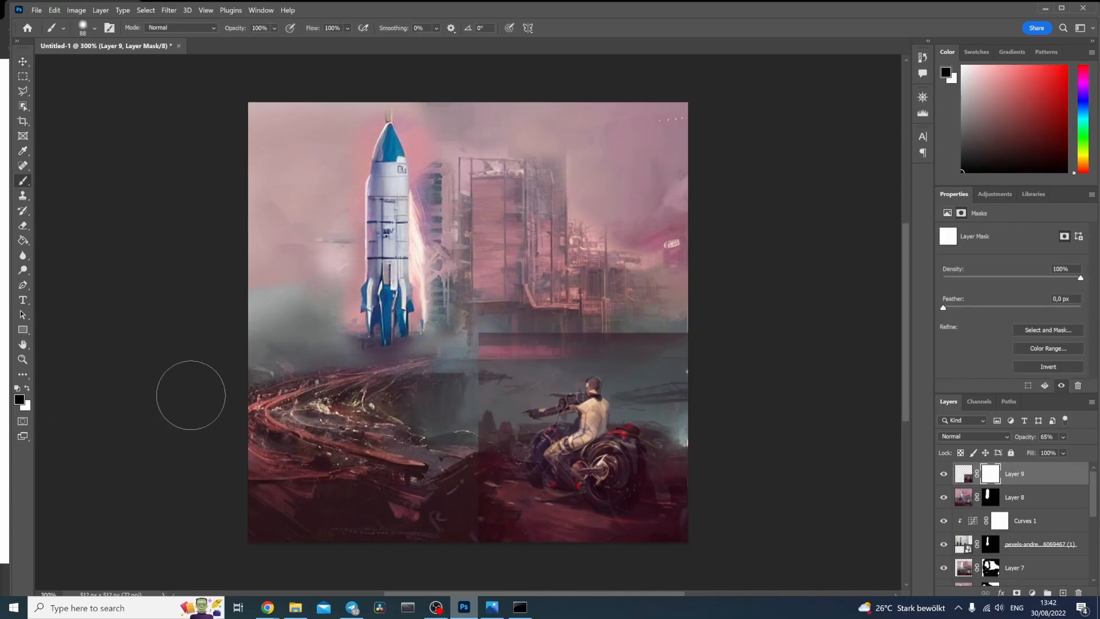
mouse_move(489, 422)
left_mouse_down()
mouse_move(491, 365)
mouse_move(505, 348)
mouse_move(679, 338)
mouse_move(689, 373)
mouse_move(661, 374)
left_mouse_up()
mouse_move(442, 453)
left_mouse_down()
mouse_move(461, 421)
mouse_move(462, 441)
mouse_move(477, 409)
mouse_move(455, 487)
mouse_move(516, 549)
mouse_move(718, 488)
mouse_move(726, 444)
left_mouse_up()
left_click_drag(1019, 439, 1097, 457)
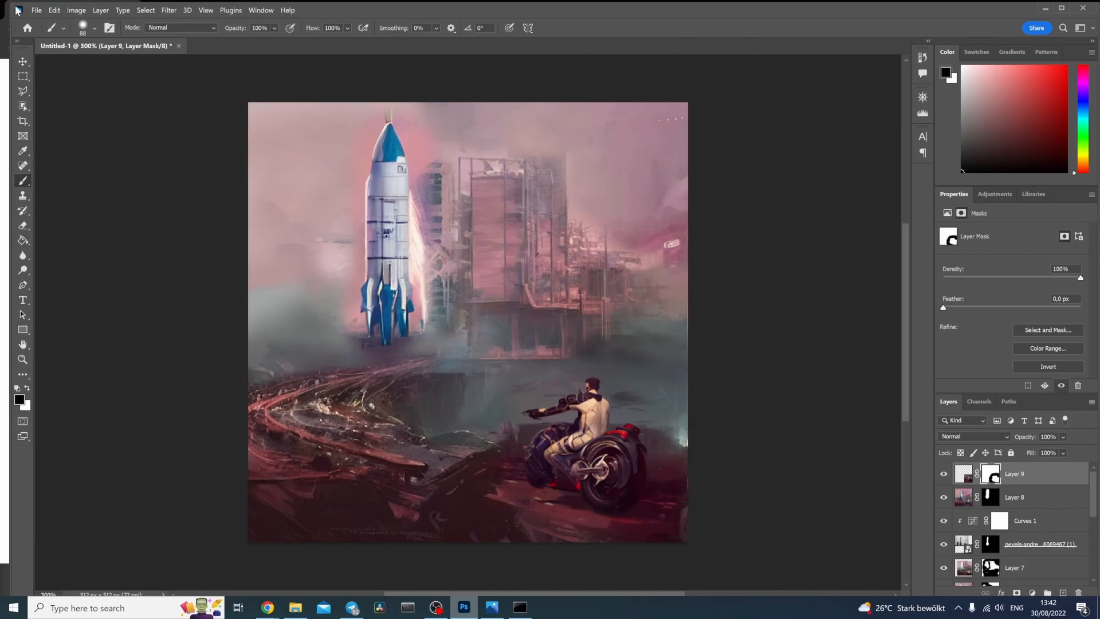
Switch to the Stable Diffusion WebUI and crop the input image to the winding road in its lower-left corner.
left_click(36, 13)
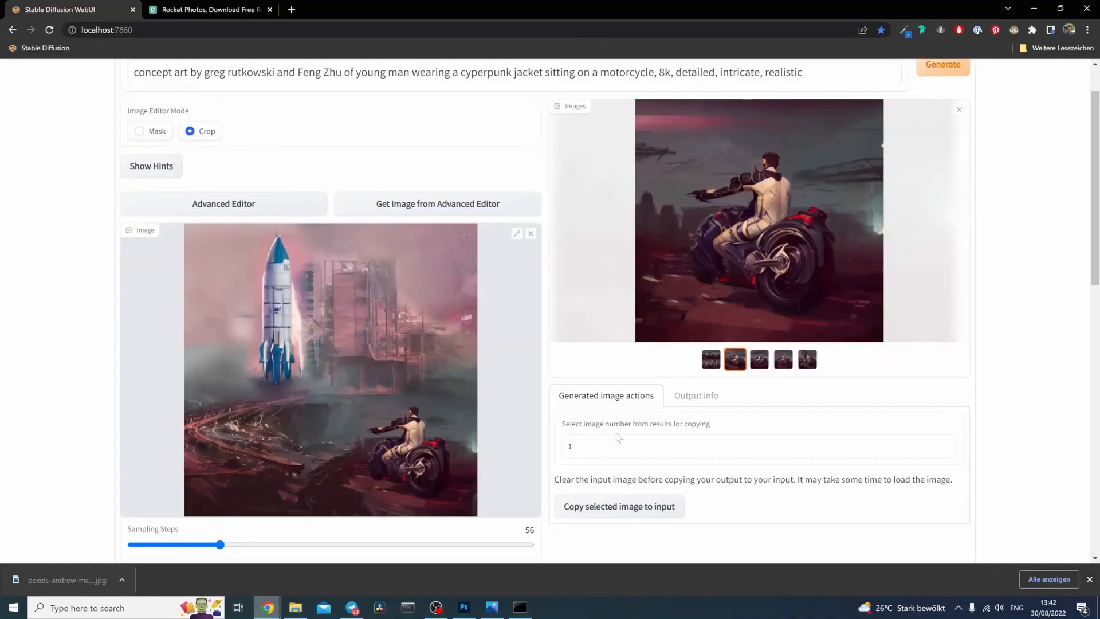
scroll(126, 286, "down", 1)
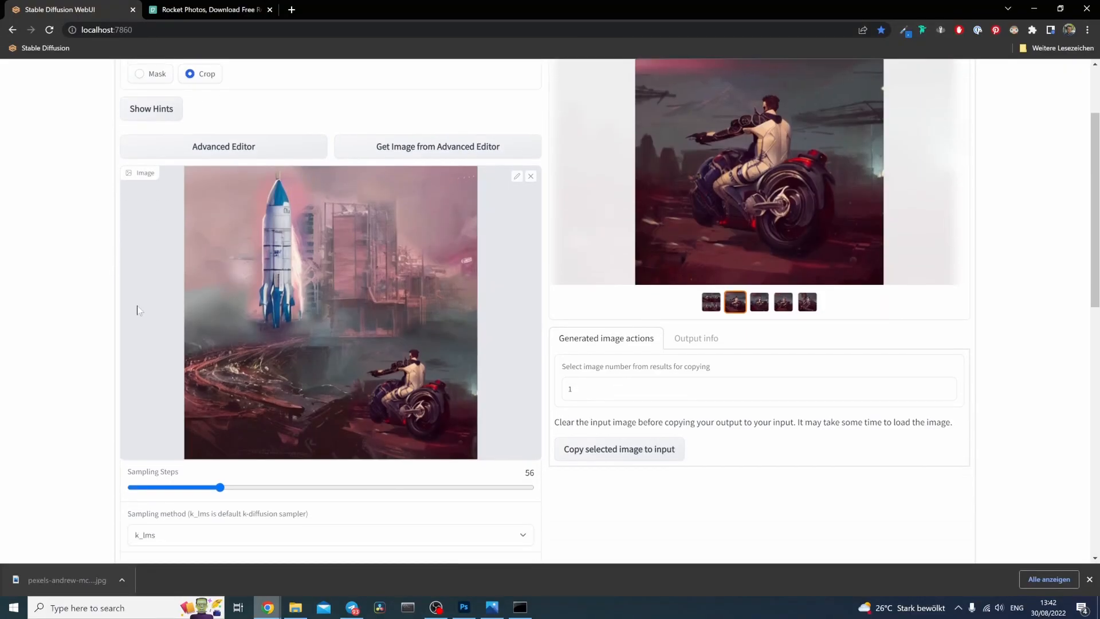
left_click(517, 178)
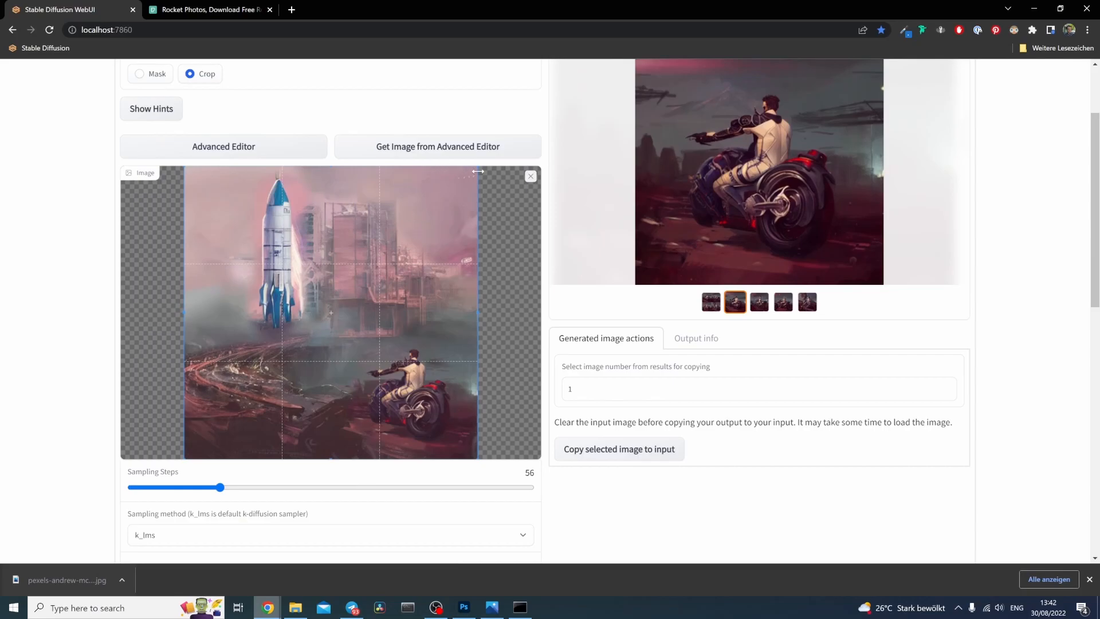
left_click_drag(478, 166, 323, 320)
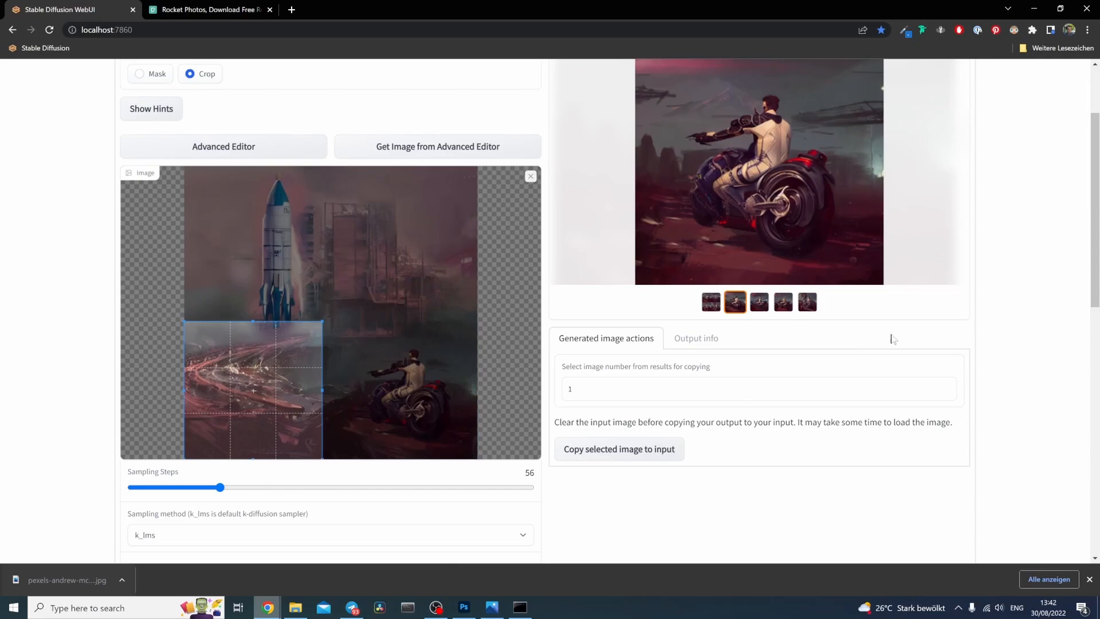
Replace the motorcyclist subject in the prompt with "an industrial sci fi road heading into the distance".
scroll(985, 417, "up", 2)
left_click_drag(356, 129, 654, 129)
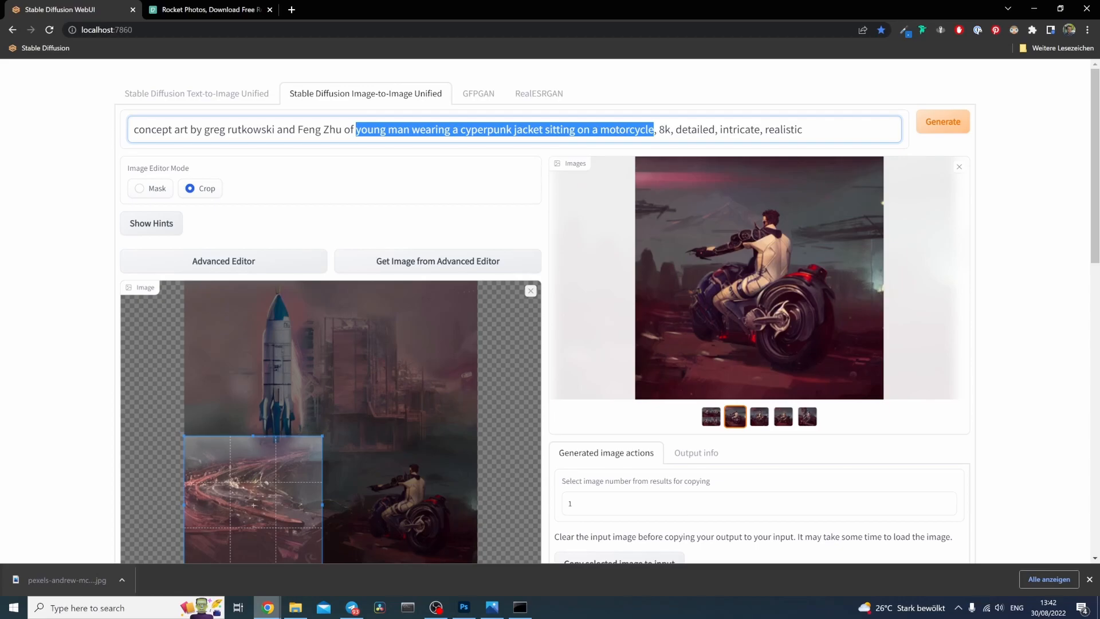
type("an indus")
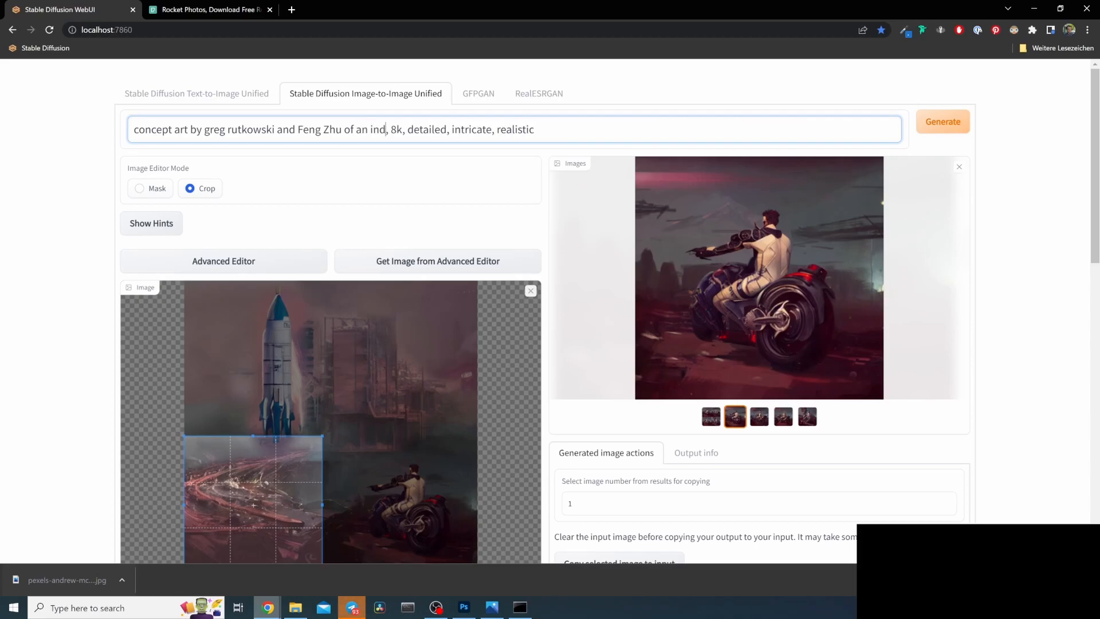
type("trial sci fi ")
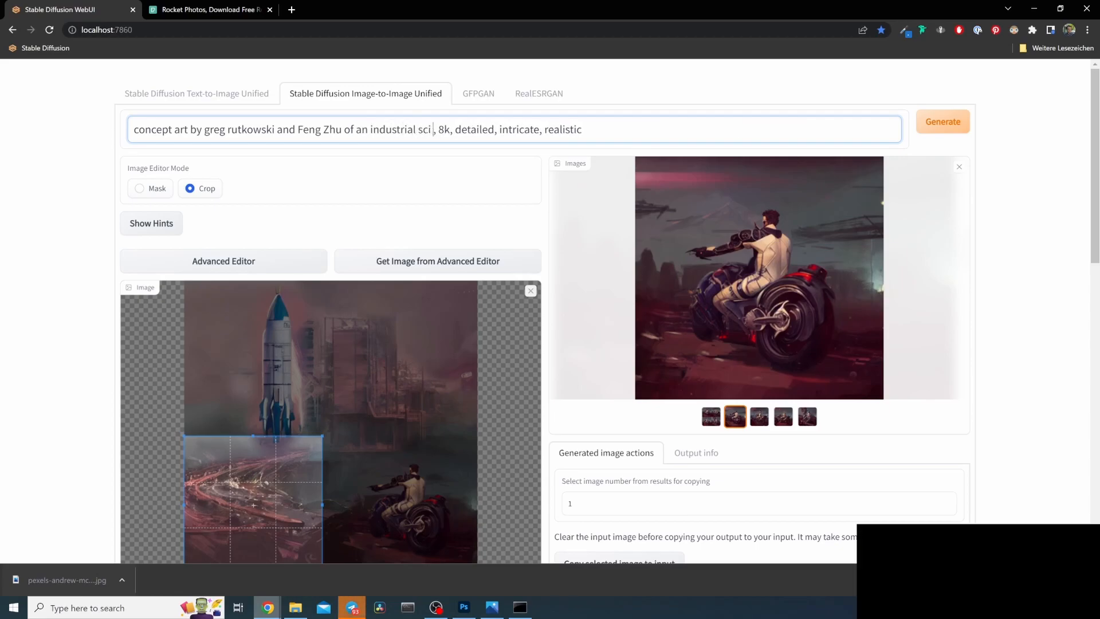
type("road heading in")
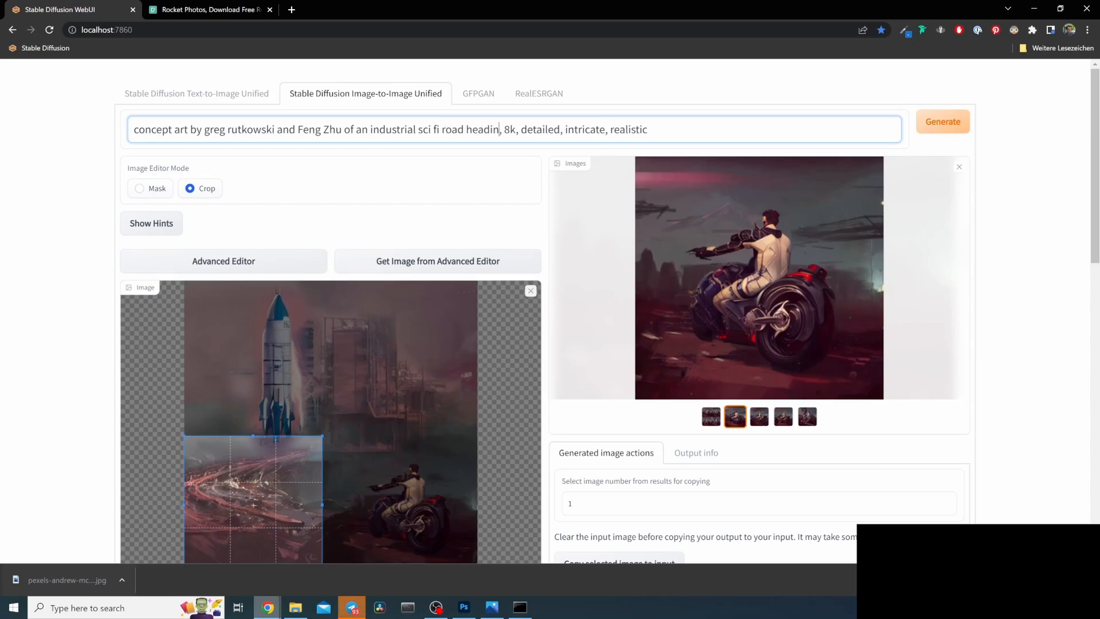
type("to the distance")
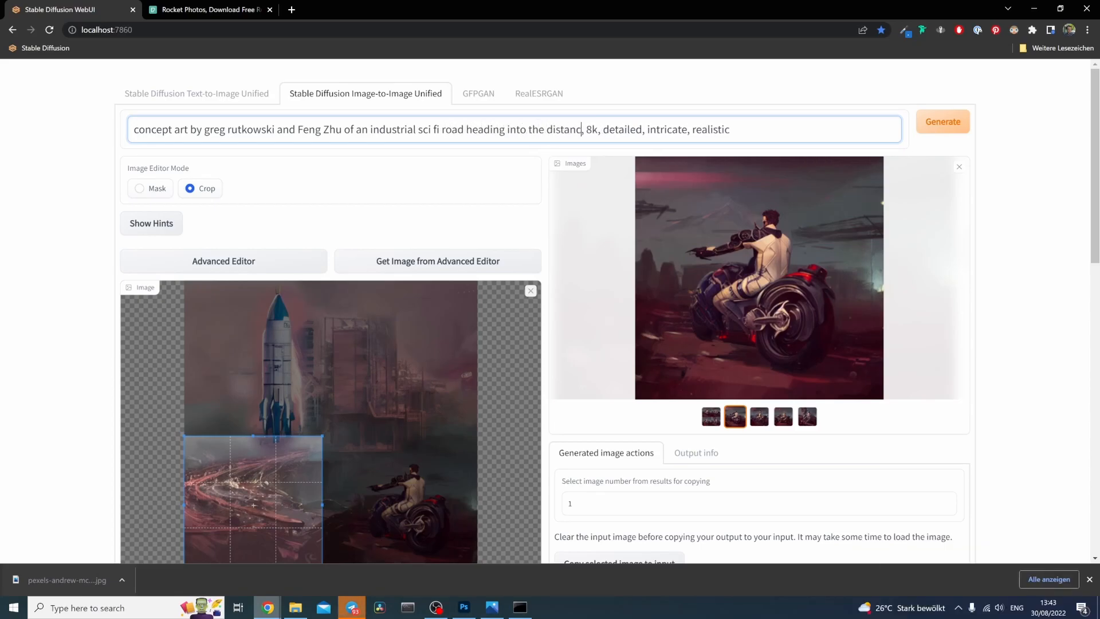
Check the generation settings, generate images from the road crop and view the last result.
scroll(992, 245, "down", 15)
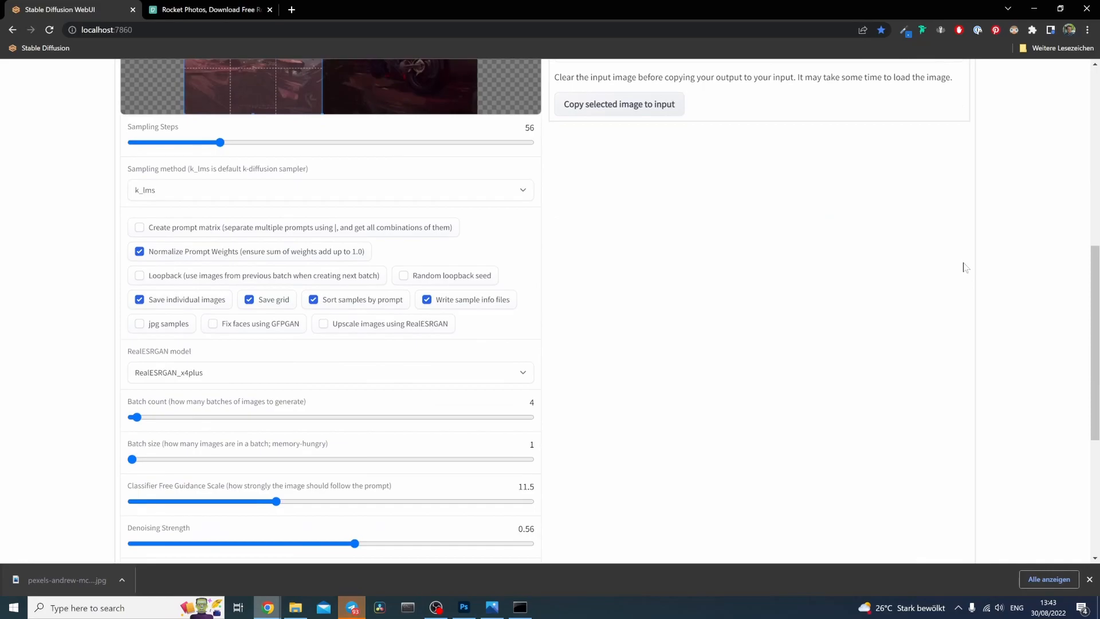
scroll(815, 432, "up", 15)
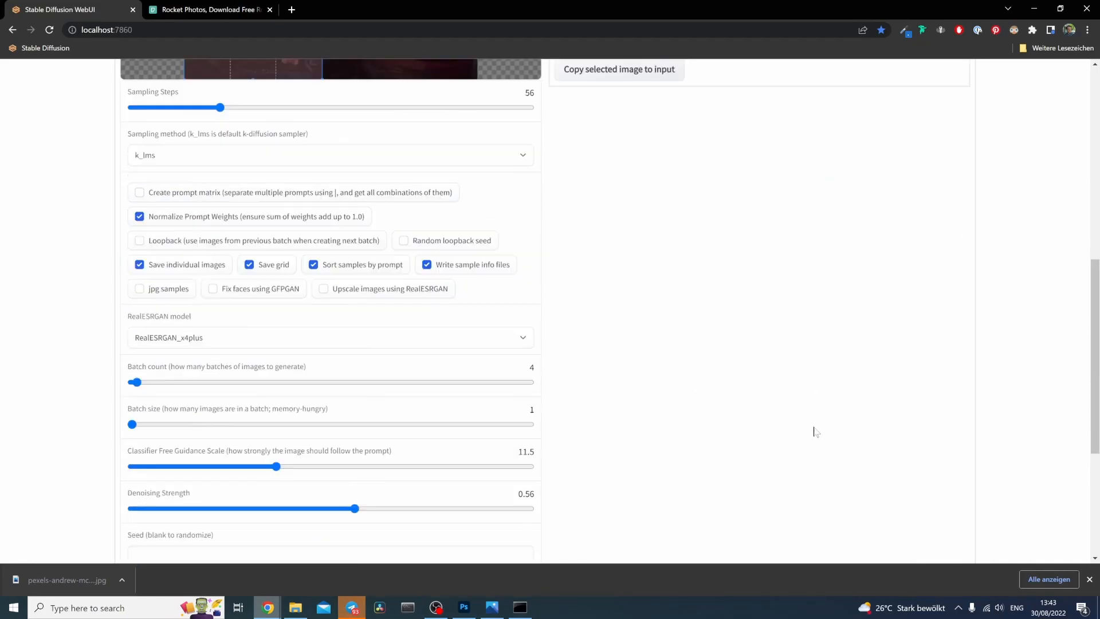
scroll(1002, 367, "down", 1)
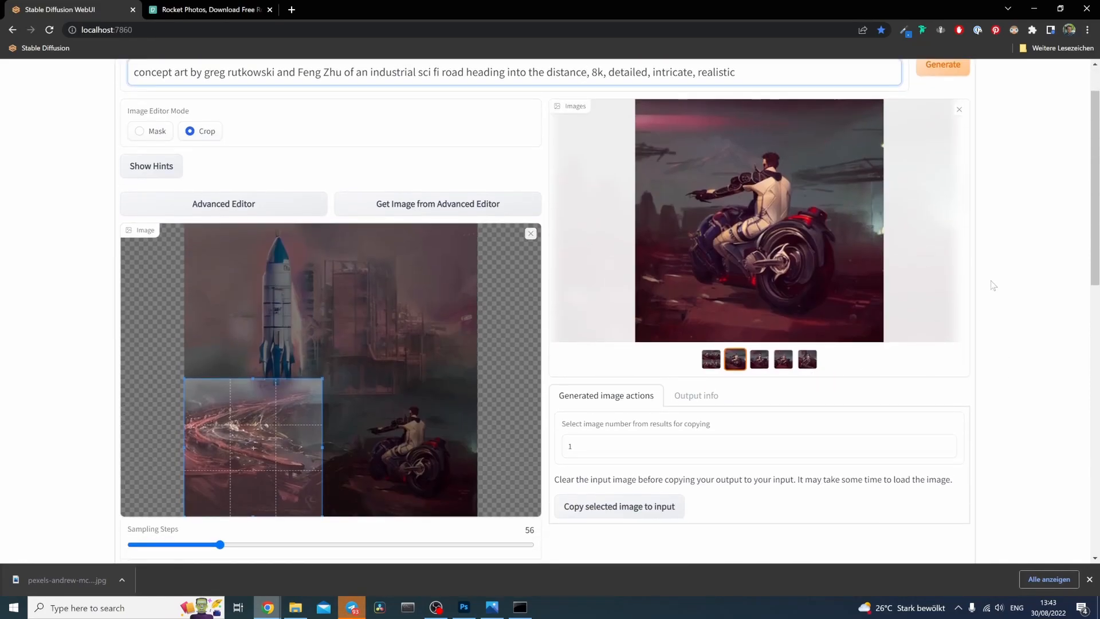
scroll(995, 285, "up", 1)
left_click(943, 122)
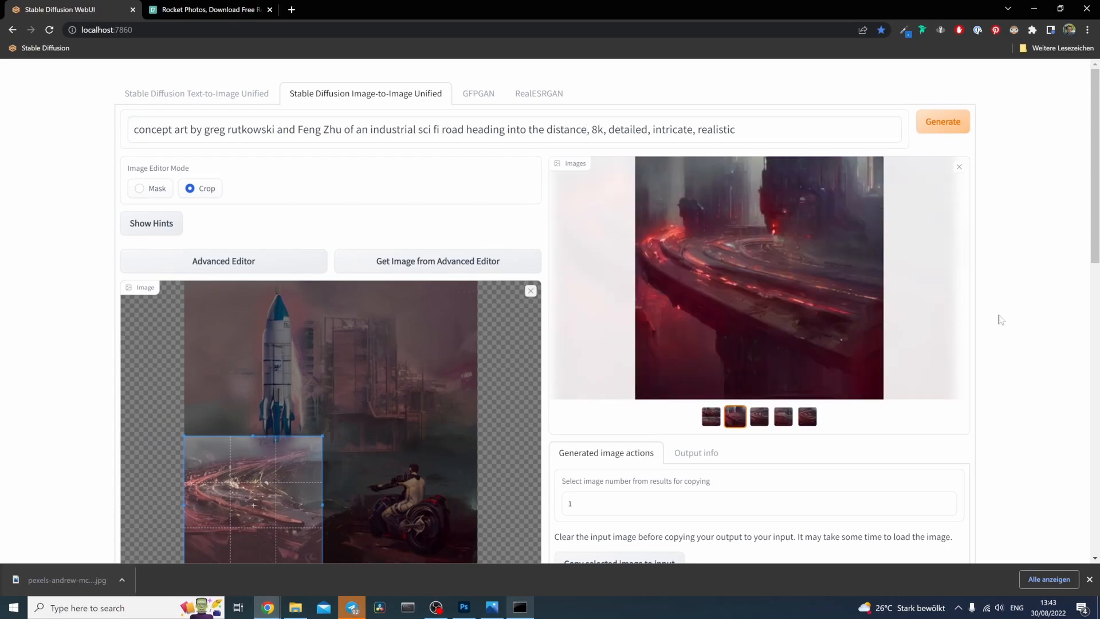
left_click(807, 416)
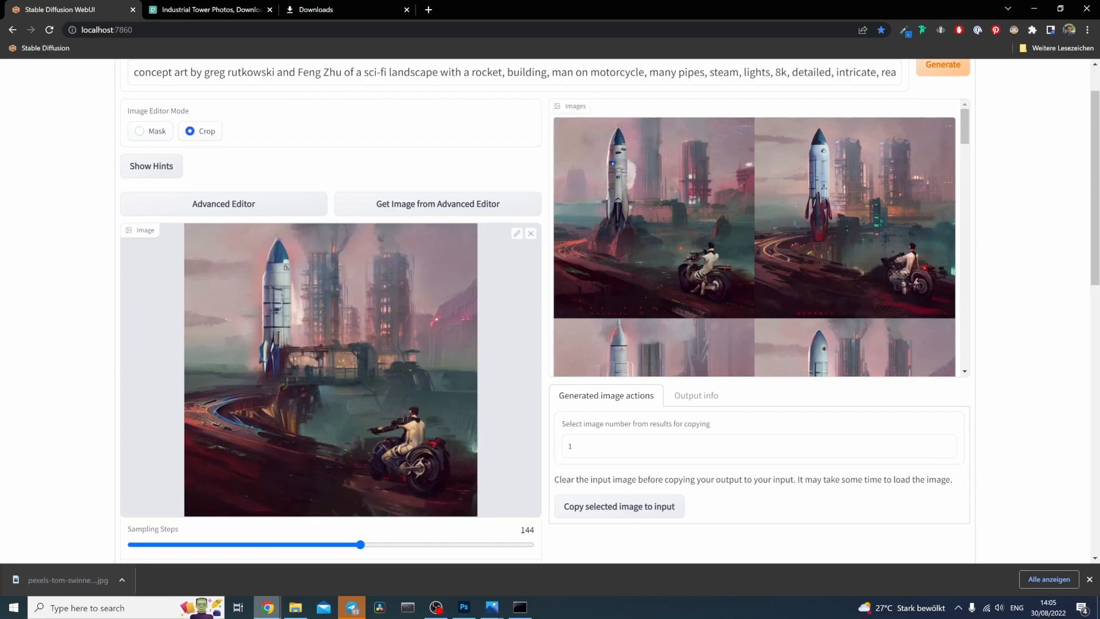
Open the original sketch 1.jpg and compare it with the current composite and the generated variations.
mouse_move(492, 608)
left_click(549, 553)
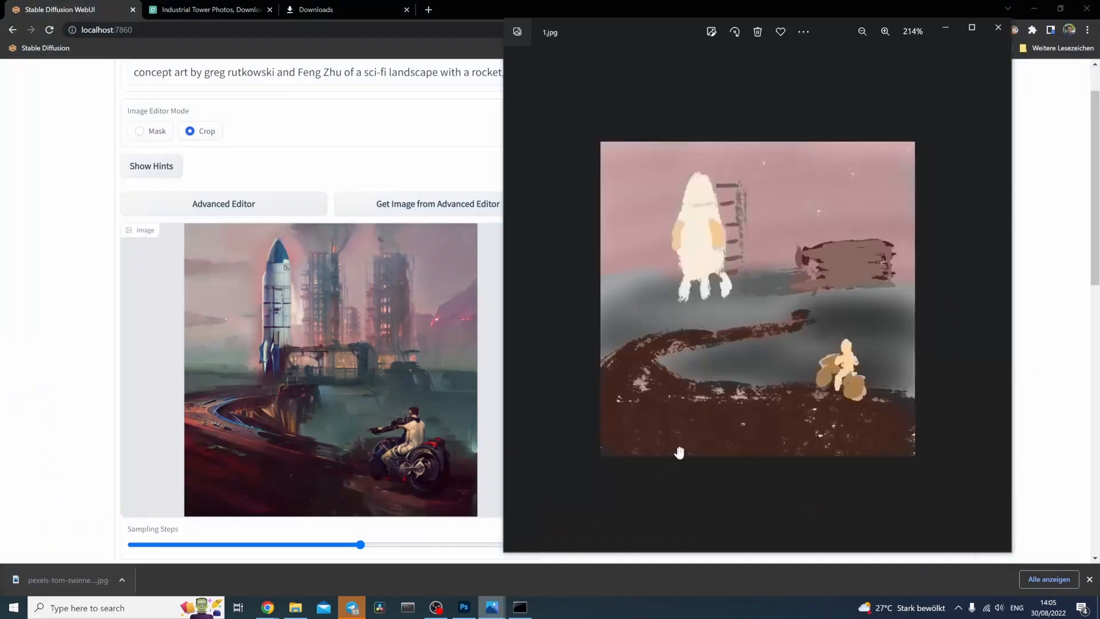
scroll(756, 378, "down", 3)
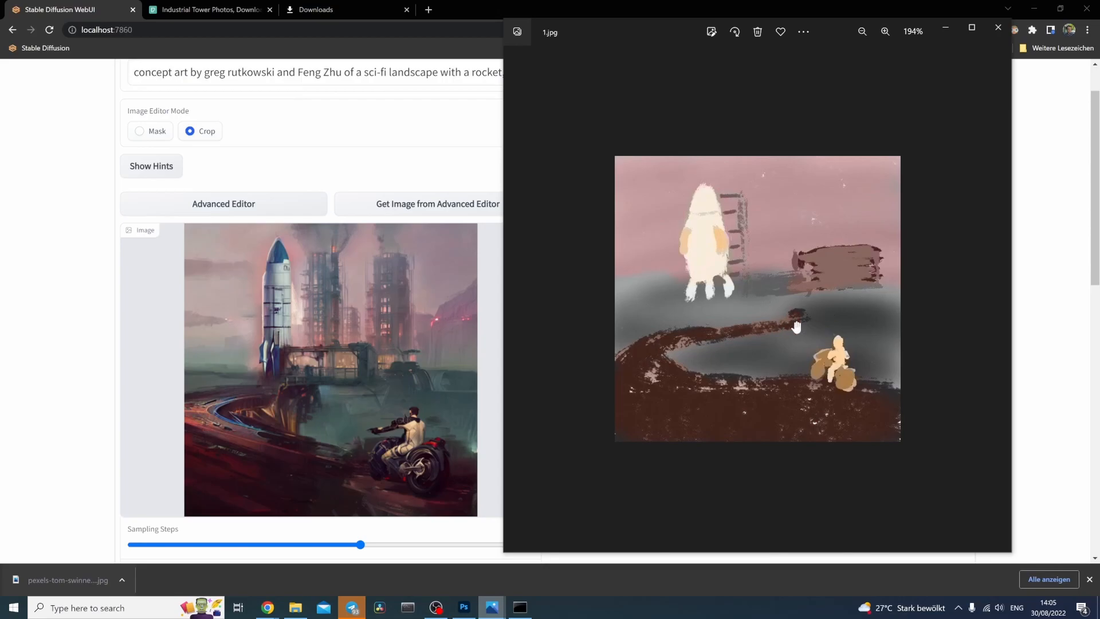
left_click(100, 286)
scroll(369, 316, "down", 1)
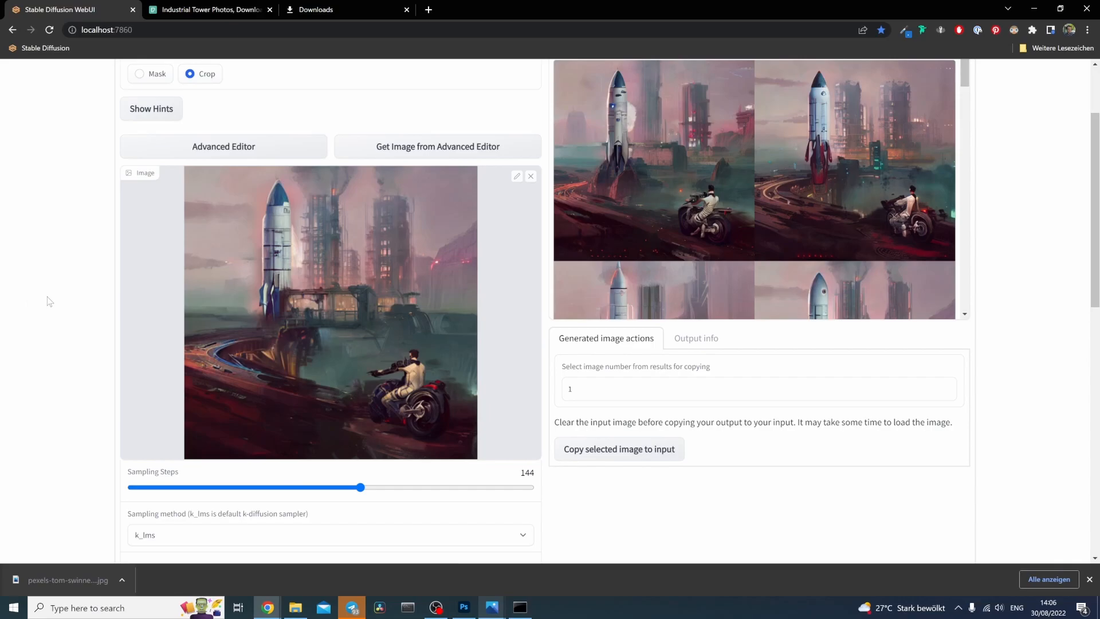
scroll(47, 300, "up", 2)
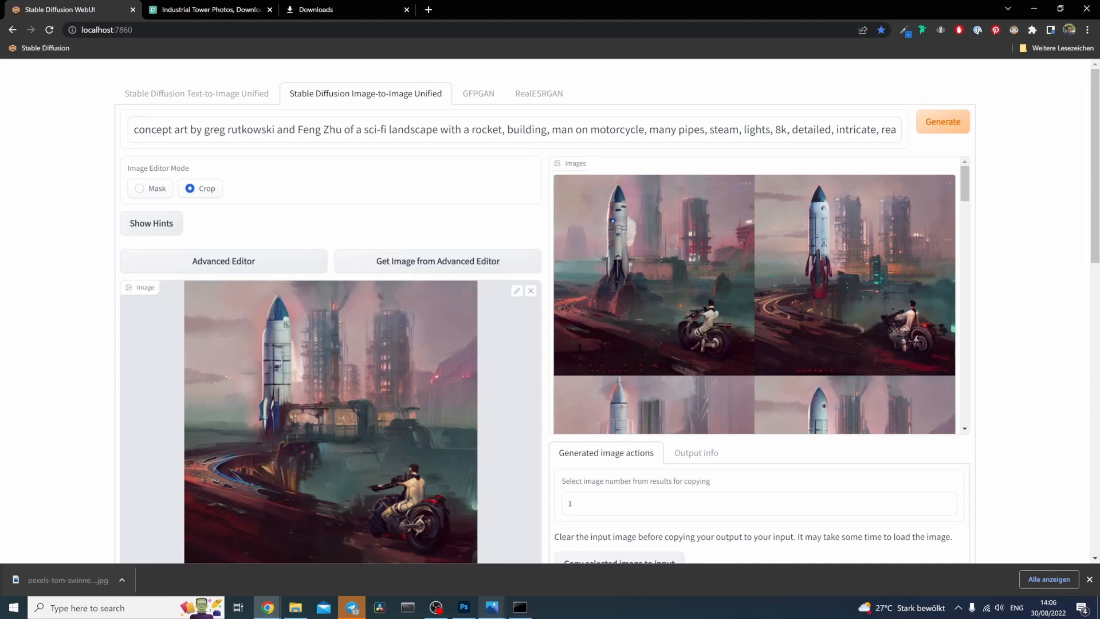
scroll(82, 310, "down", 2)
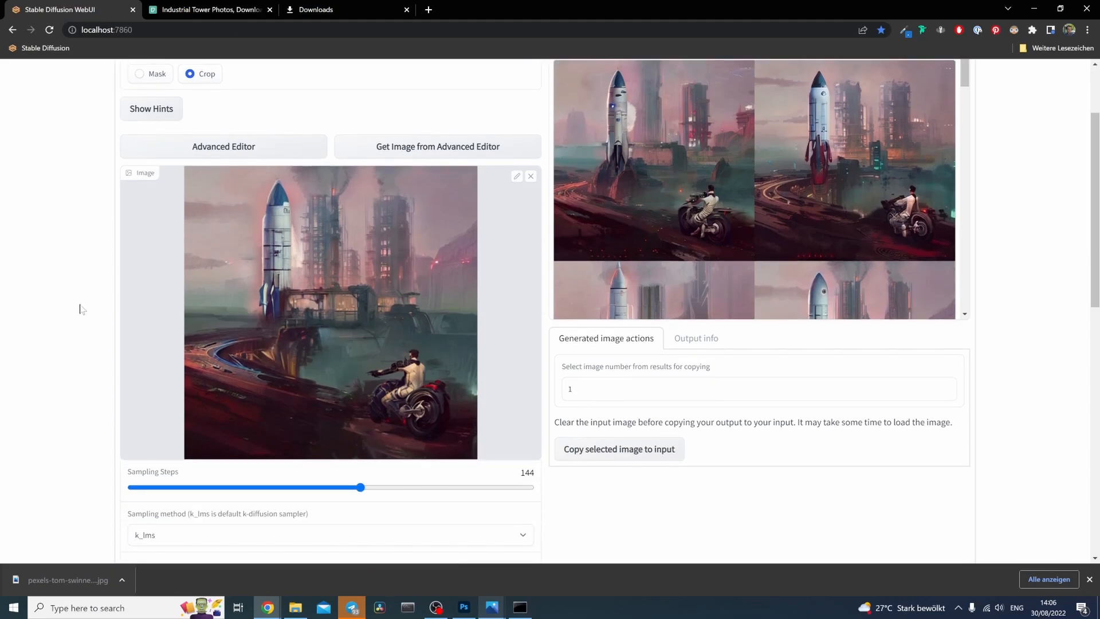
Set the denoising strength to 0.21 and the classifier free guidance scale to 11.
scroll(81, 309, "down", 10)
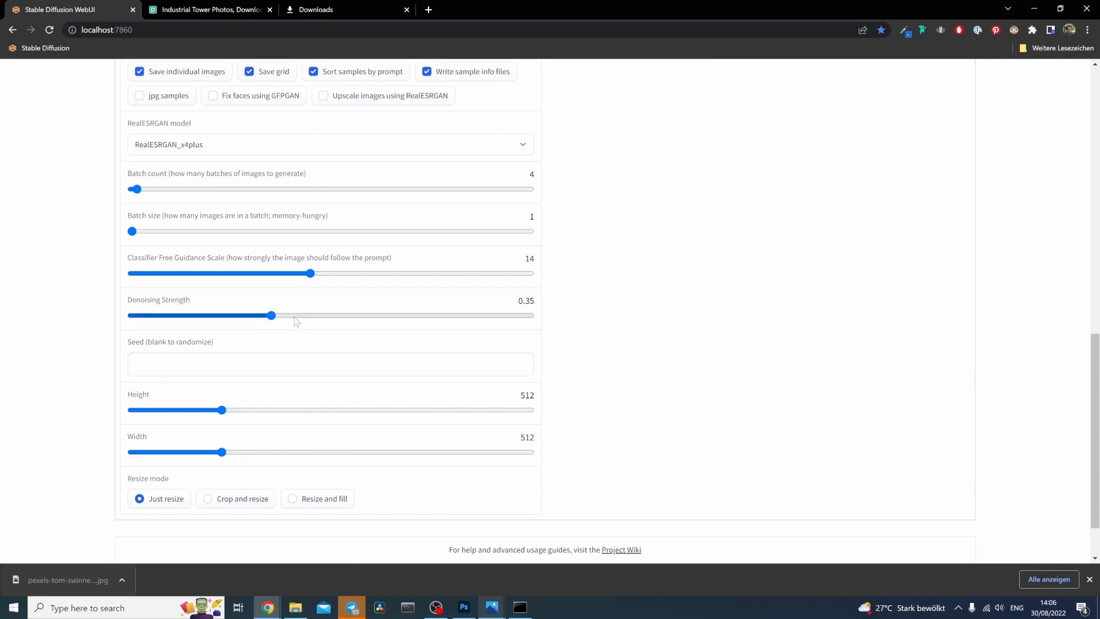
left_click_drag(271, 316, 216, 322)
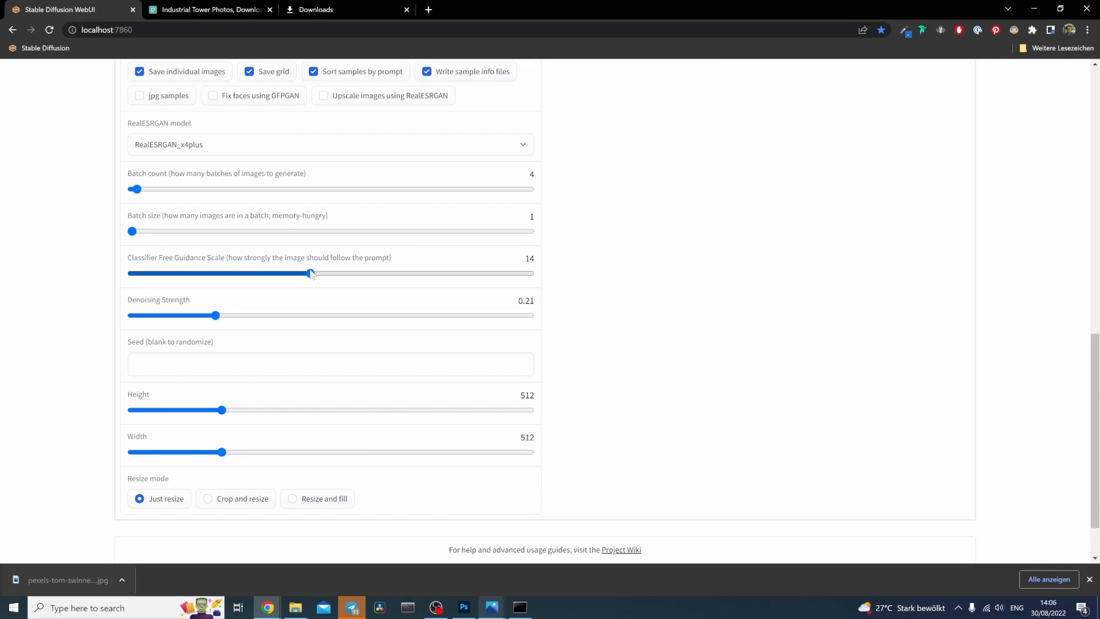
left_click_drag(310, 274, 266, 287)
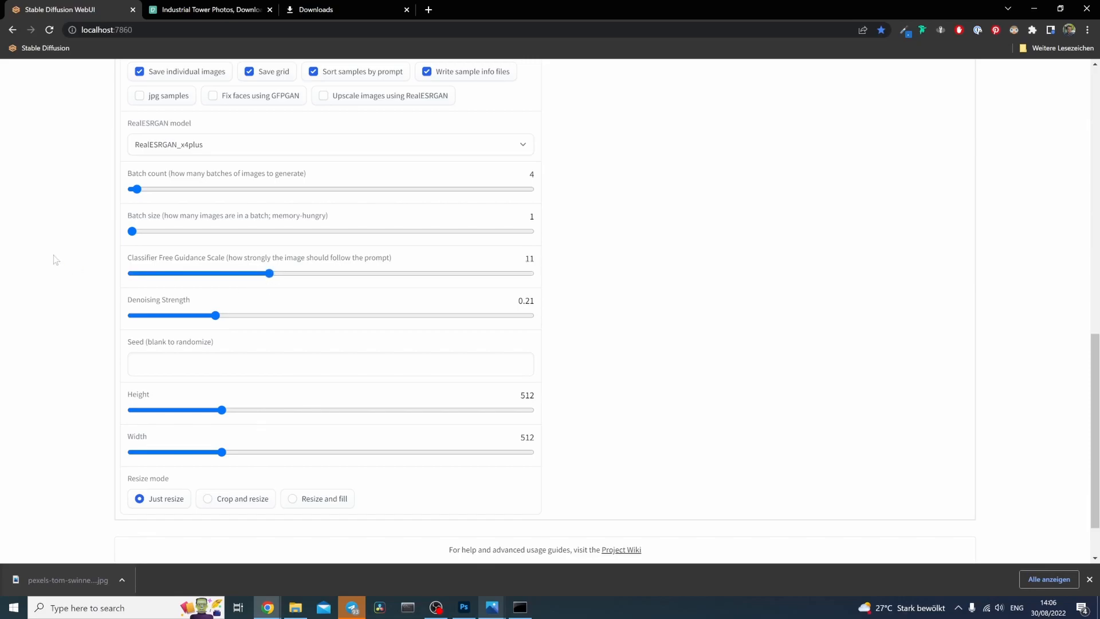
scroll(69, 264, "up", 15)
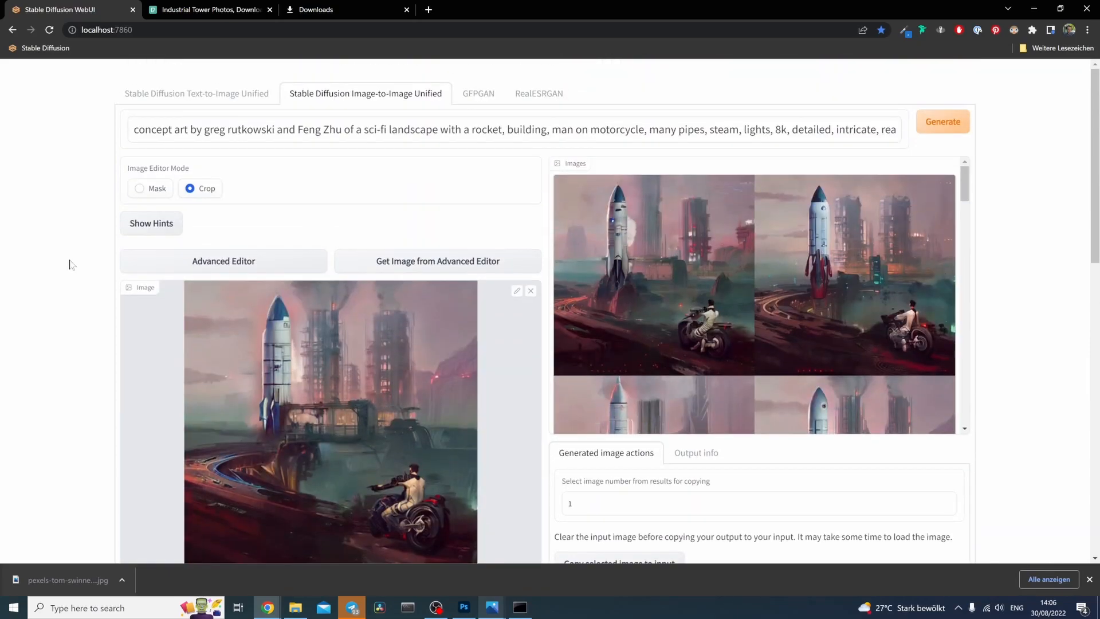
Read through the landscape prompt, from its sci-fi subject and scene elements to the closing quality terms.
left_click(373, 129)
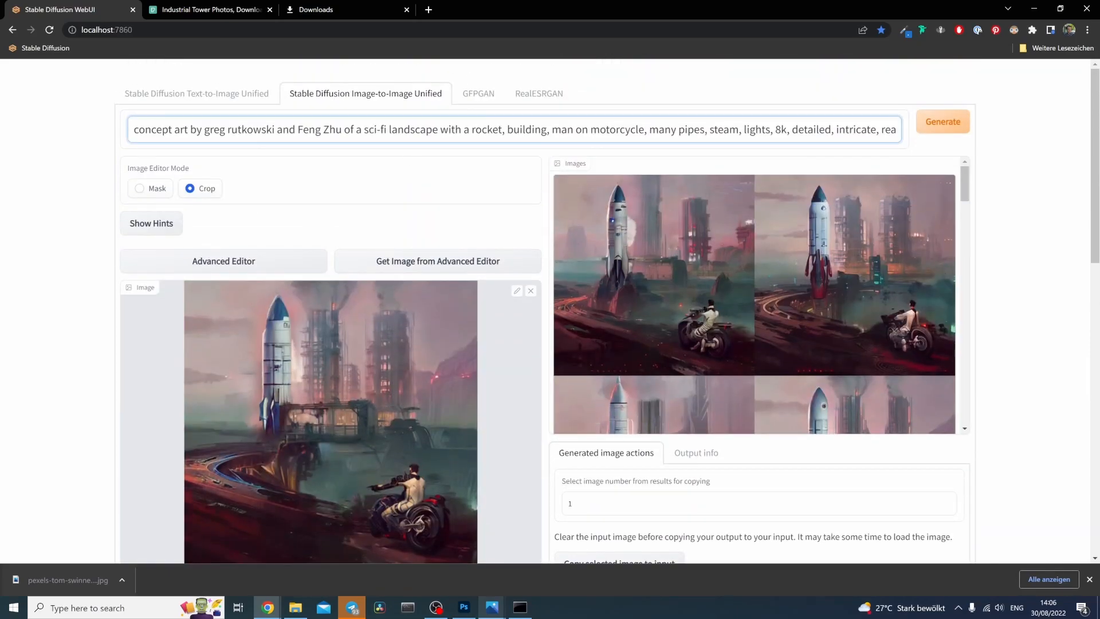
left_click_drag(523, 129, 560, 130)
left_click_drag(364, 130, 451, 130)
left_click(498, 130)
left_click_drag(693, 129, 830, 129)
left_click(873, 129)
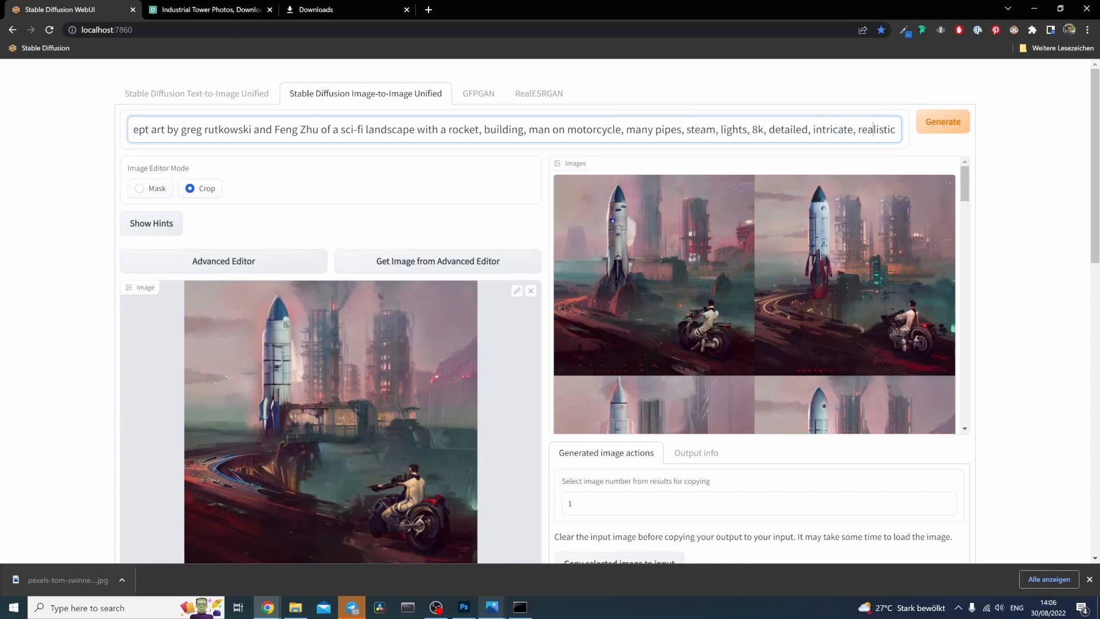
Check the generation settings once more and generate new variations of the whole composite.
scroll(1051, 265, "down", 15)
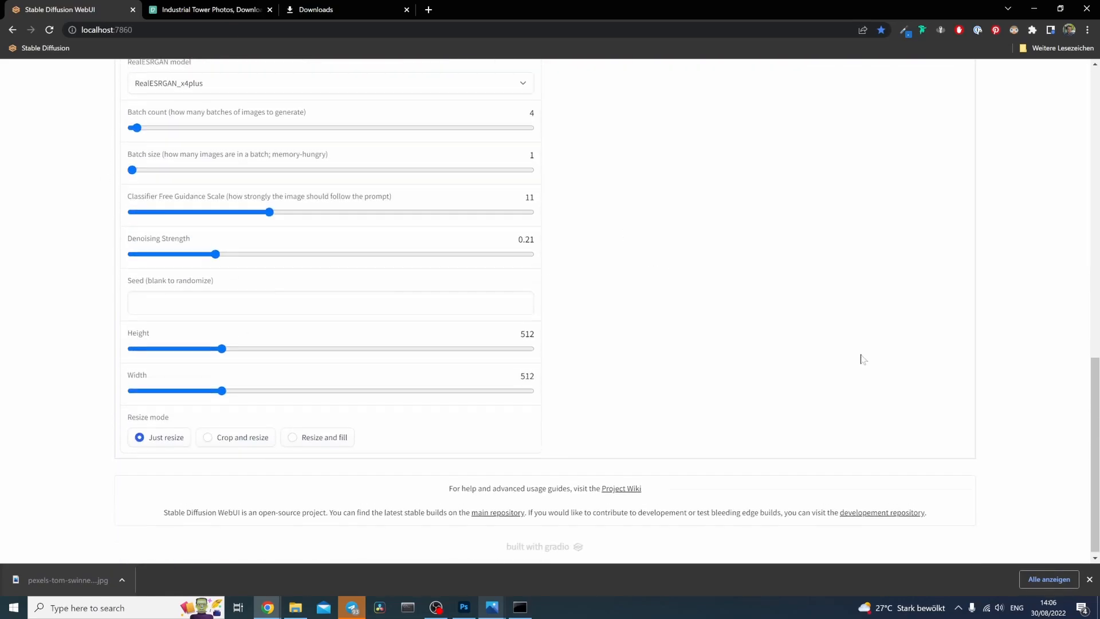
scroll(860, 355, "up", 12)
scroll(1054, 195, "up", 1)
scroll(117, 464, "down", 2)
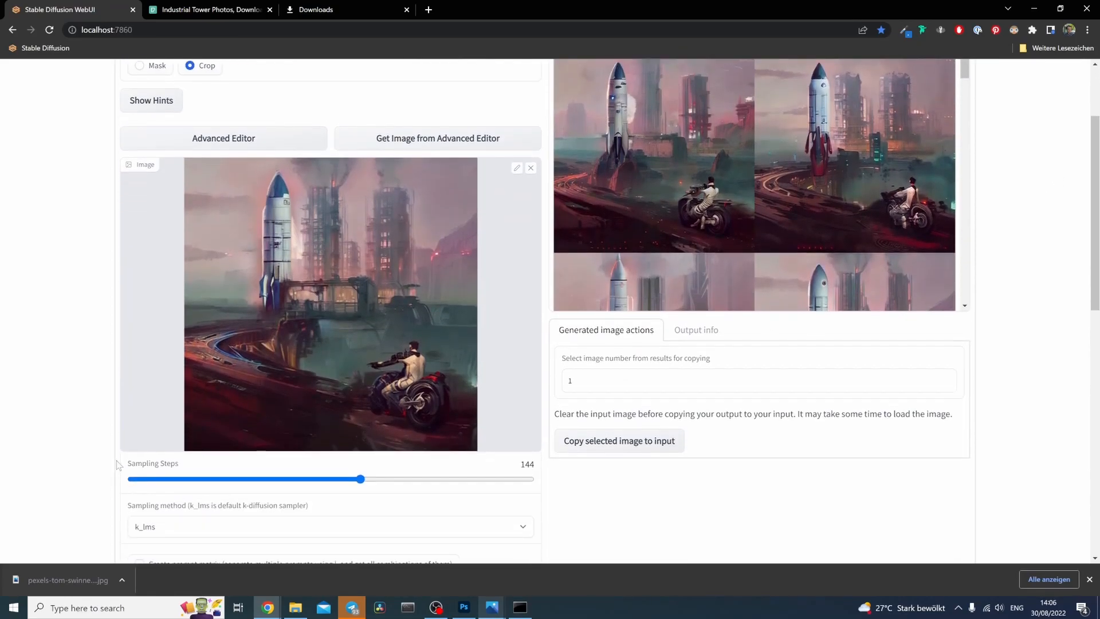
scroll(1031, 300, "up", 2)
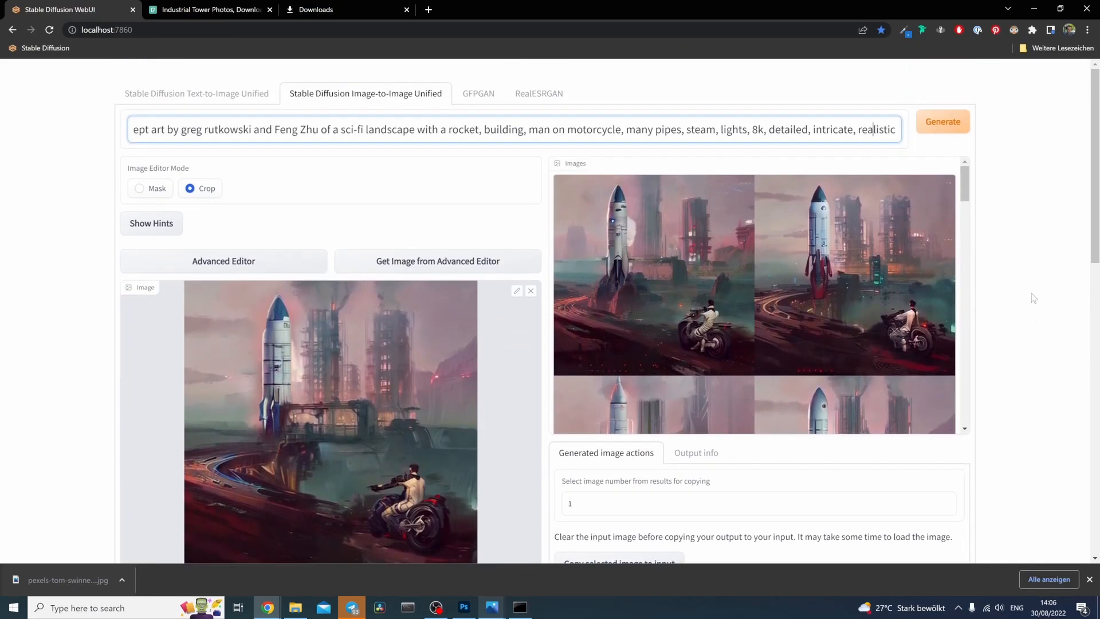
left_click(955, 131)
scroll(985, 201, "down", 1)
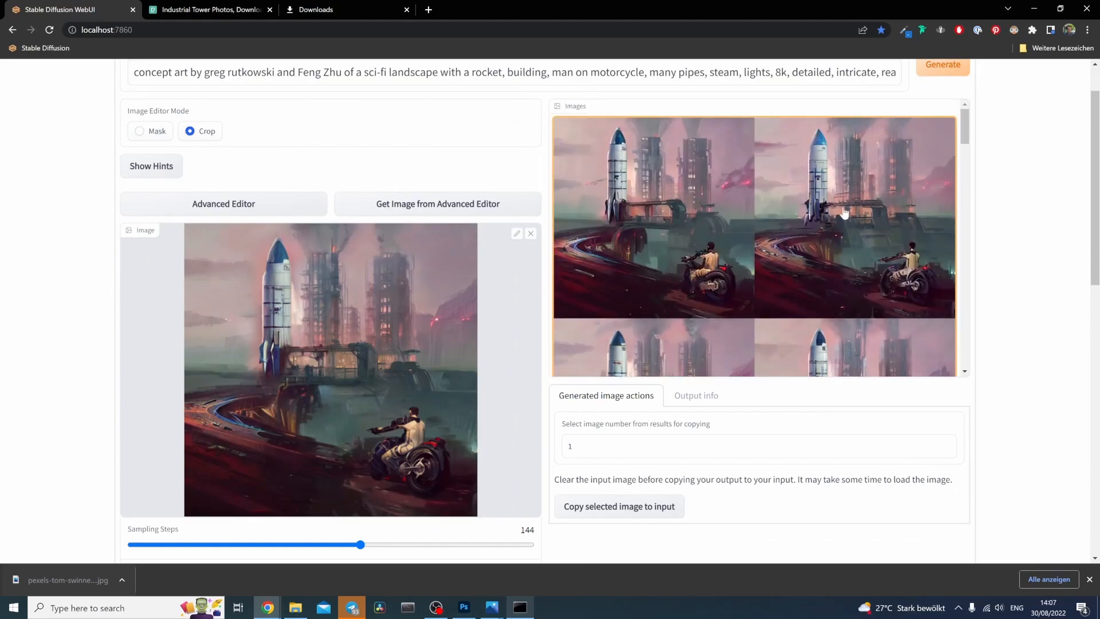
Look through the generated full-size variations and compare how the rocket, towers, bridge and motorcyclist are rendered in each.
scroll(830, 217, "down", 2)
scroll(697, 300, "down", 3)
scroll(751, 273, "down", 3)
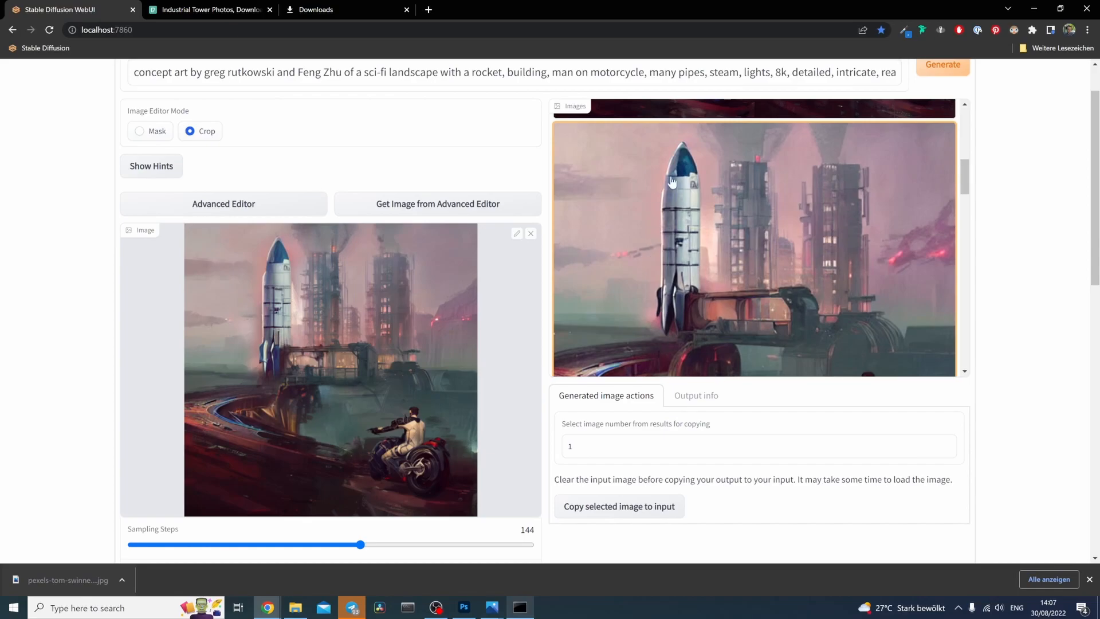
scroll(810, 234, "down", 3)
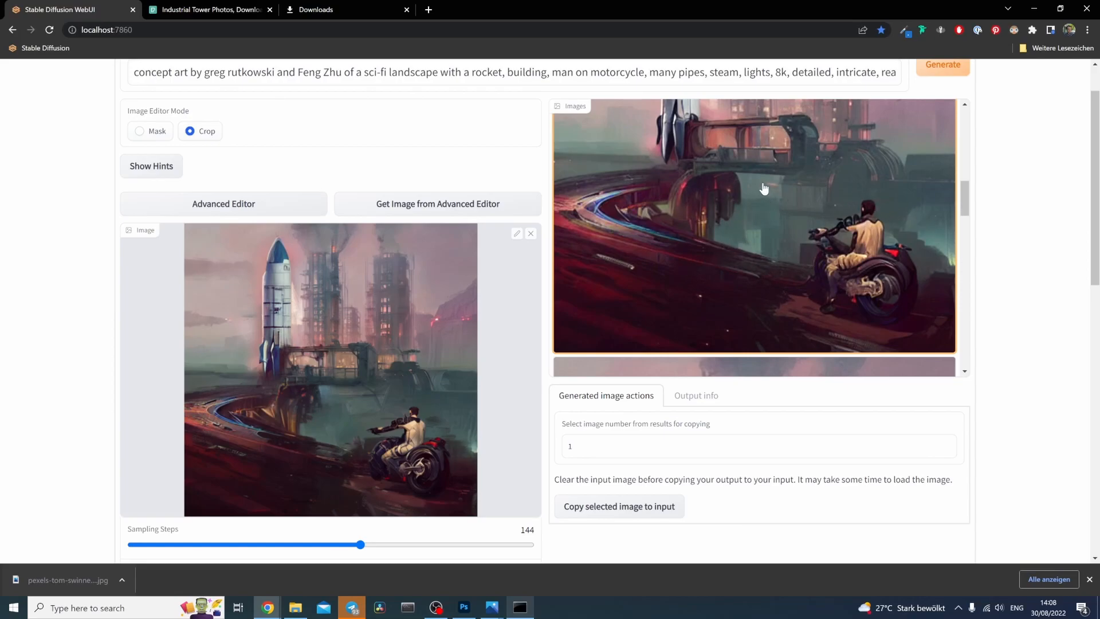
scroll(769, 252, "down", 2)
scroll(768, 252, "down", 4)
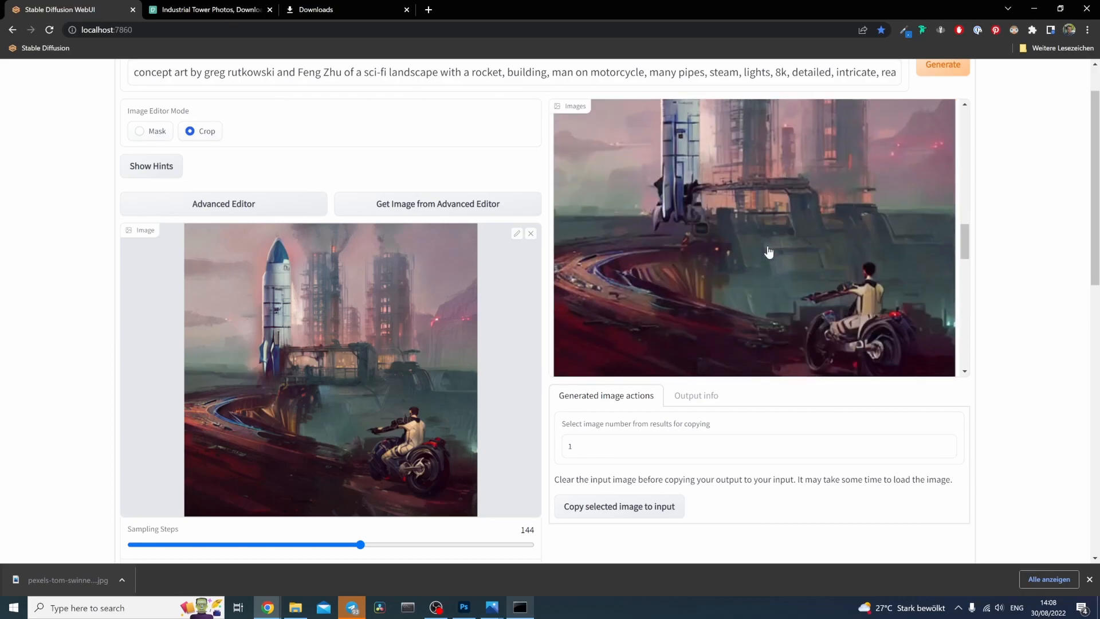
scroll(842, 267, "down", 4)
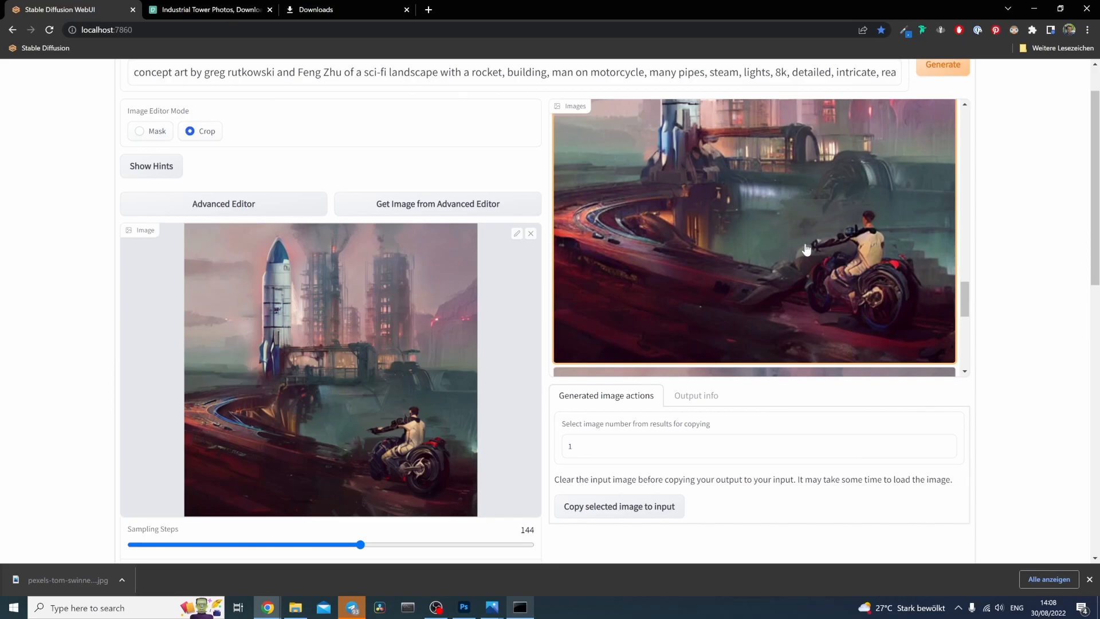
scroll(745, 254, "up", 3)
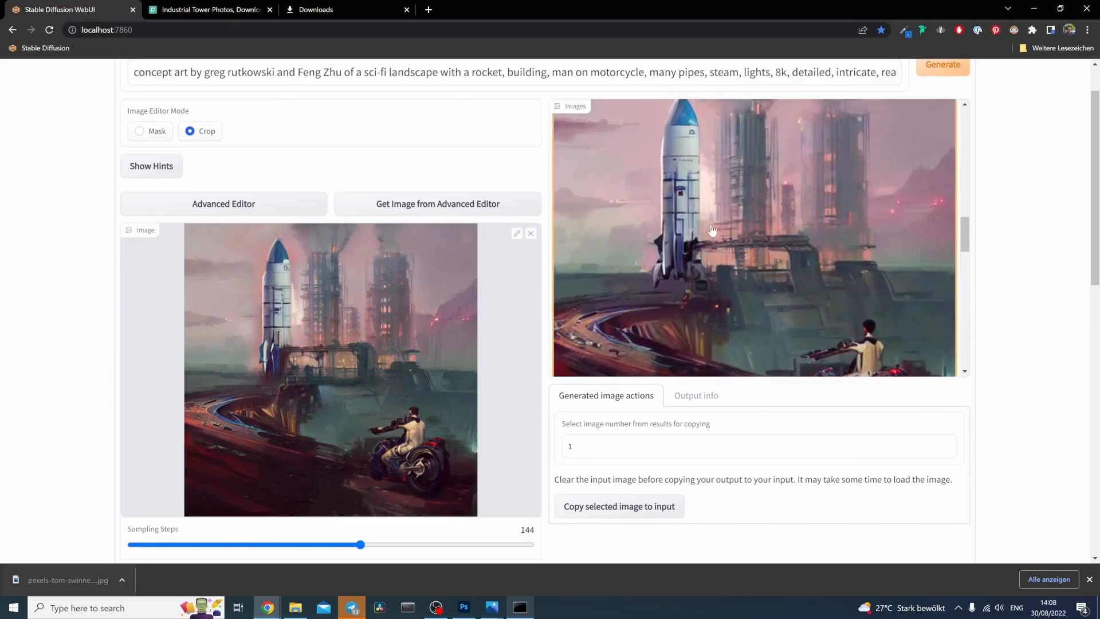
scroll(834, 280, "up", 2)
scroll(834, 279, "up", 3)
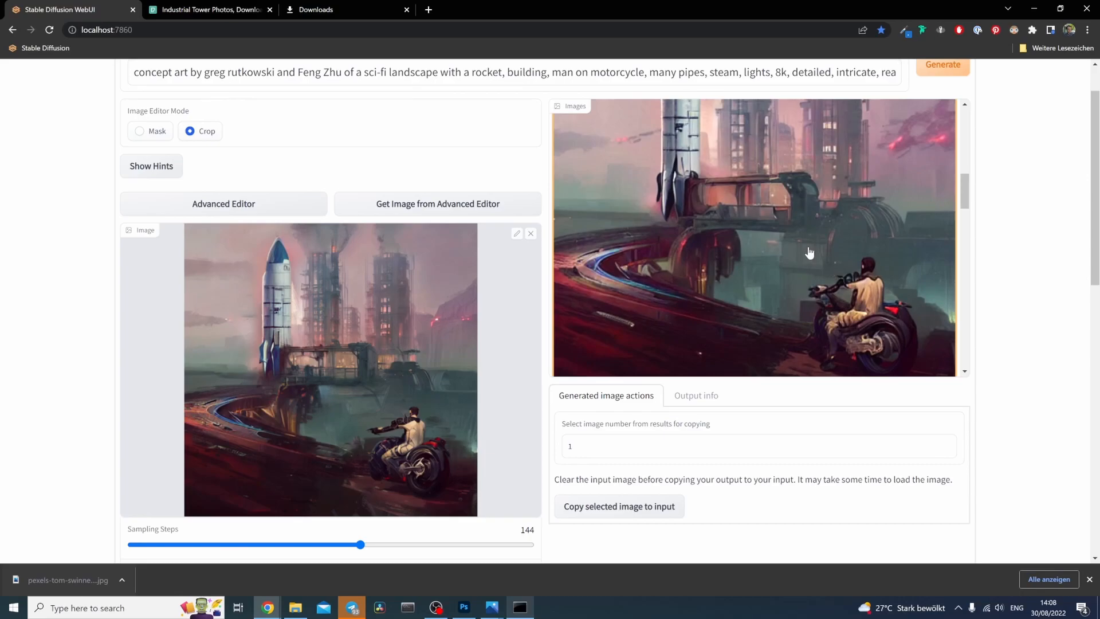
Copy the first full-size variation and paste it into the Photoshop composite as a new top layer with a layer mask.
scroll(813, 251, "down", 3)
right_click(772, 212)
left_click(815, 248)
left_click(464, 607)
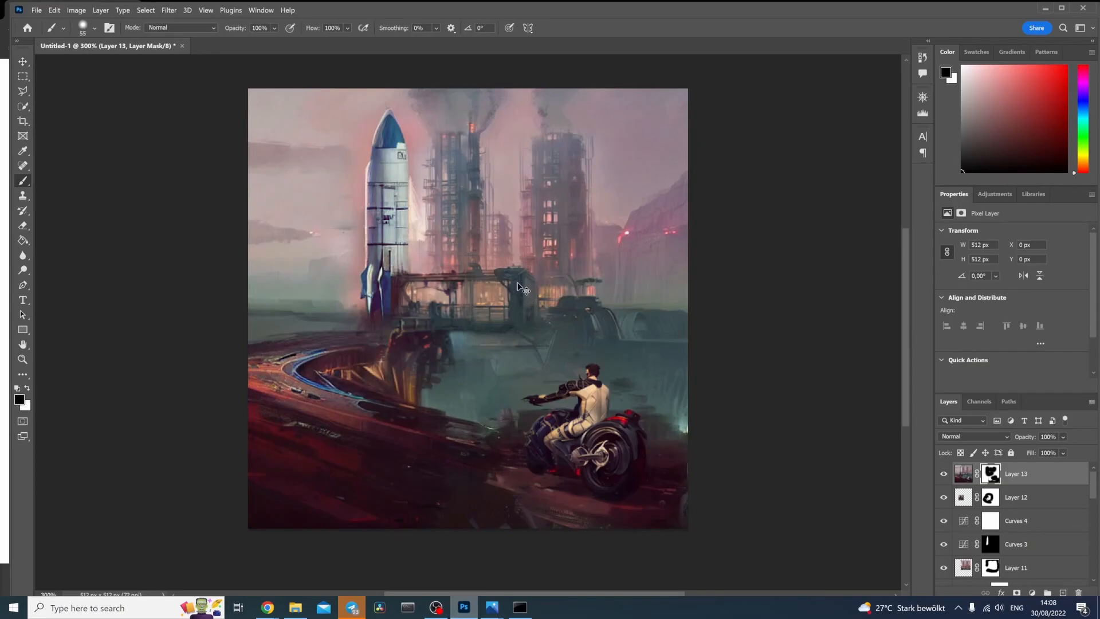
key("ctrl+v")
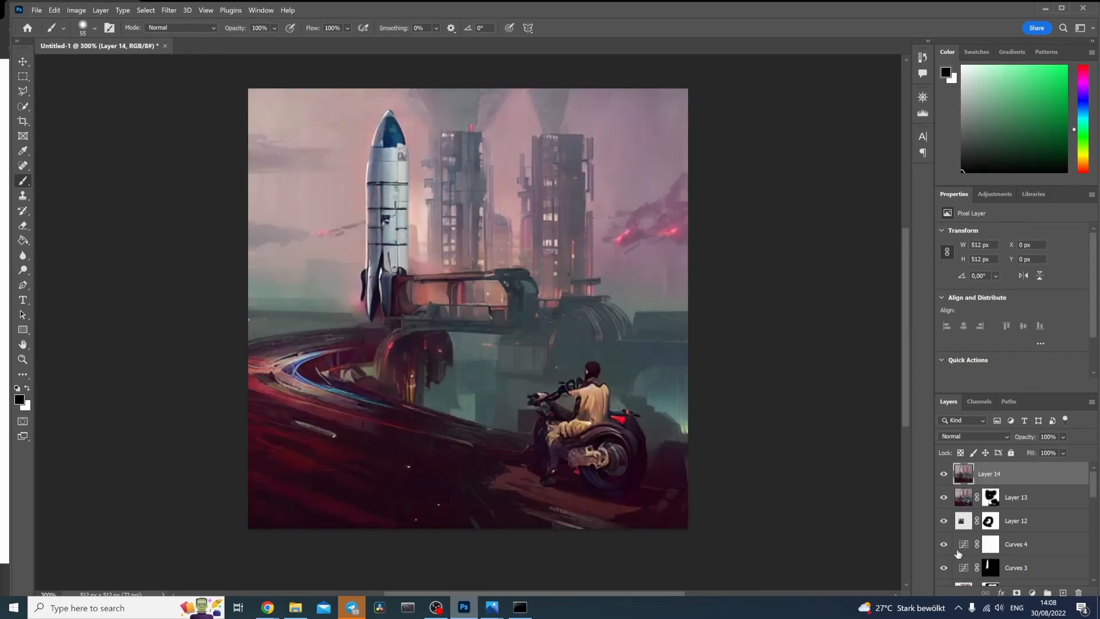
left_click(1016, 593)
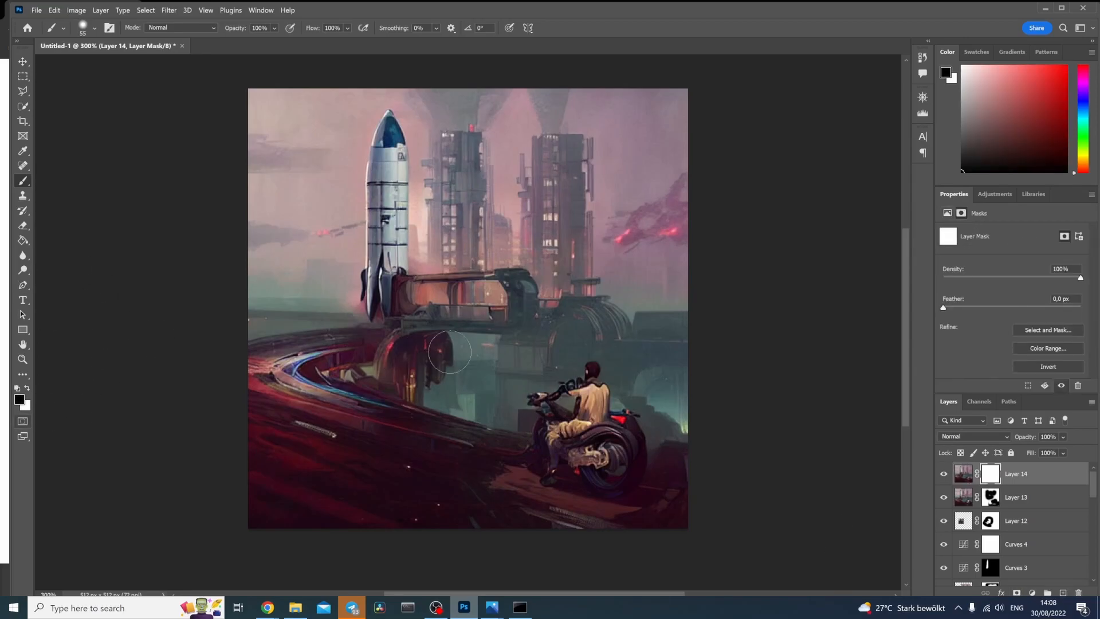
Mask out the new layer over the motorcyclist, rocket, both towers and distant cliffs to reveal the earlier versions underneath.
mouse_move(585, 415)
left_mouse_down()
mouse_move(598, 378)
mouse_move(519, 408)
mouse_move(535, 412)
mouse_move(543, 463)
mouse_move(568, 479)
mouse_move(613, 475)
mouse_move(613, 433)
mouse_move(625, 429)
mouse_move(636, 451)
mouse_move(626, 475)
mouse_move(602, 484)
mouse_move(545, 469)
mouse_move(526, 430)
left_mouse_up()
left_click_drag(383, 279, 391, 123)
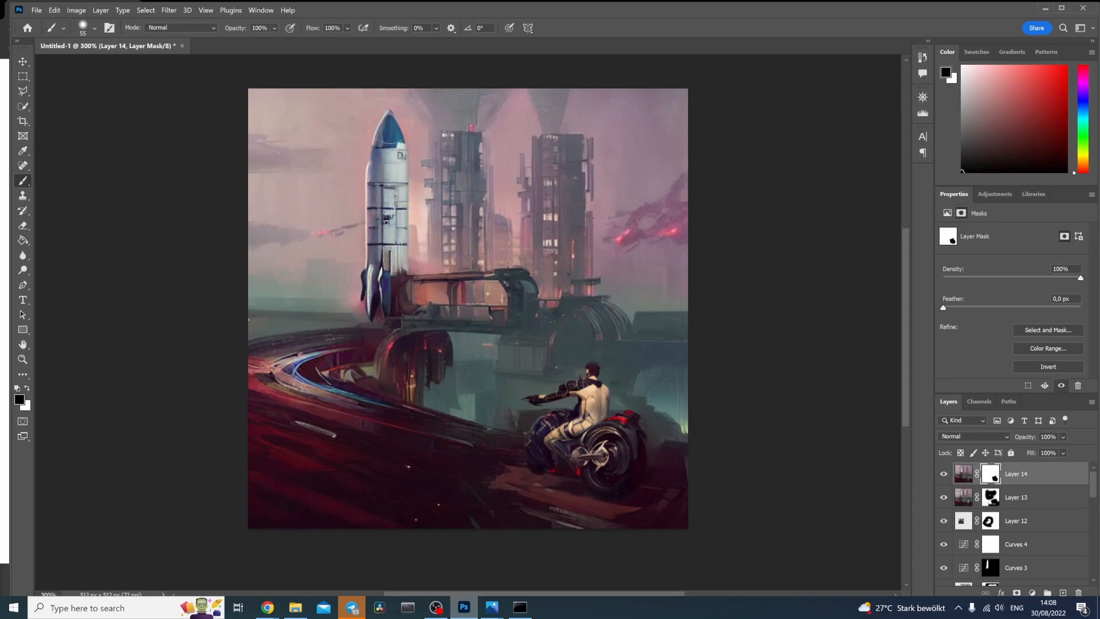
mouse_move(407, 223)
left_mouse_down()
mouse_move(378, 307)
mouse_move(438, 310)
mouse_move(458, 287)
mouse_move(515, 286)
mouse_move(441, 318)
mouse_move(454, 165)
mouse_move(464, 212)
mouse_move(477, 175)
mouse_move(466, 143)
mouse_move(468, 172)
left_mouse_up()
mouse_move(552, 166)
left_mouse_down()
mouse_move(548, 250)
mouse_move(553, 272)
mouse_move(572, 278)
mouse_move(569, 167)
mouse_move(638, 234)
mouse_move(655, 228)
mouse_move(625, 235)
mouse_move(688, 197)
left_mouse_up()
left_click_drag(625, 265, 605, 241)
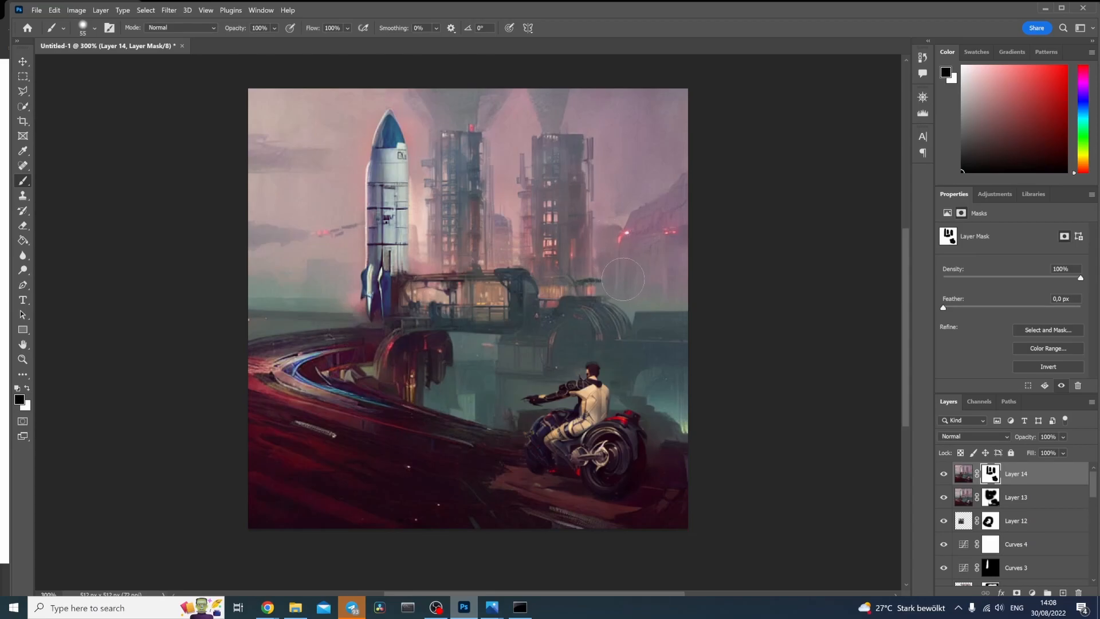
Mask the new layer along the curved road, undo the last two foreground strokes, and repaint the mask at the road's outer edge.
mouse_move(341, 476)
left_mouse_down()
mouse_move(284, 395)
mouse_move(287, 372)
mouse_move(328, 372)
left_mouse_up()
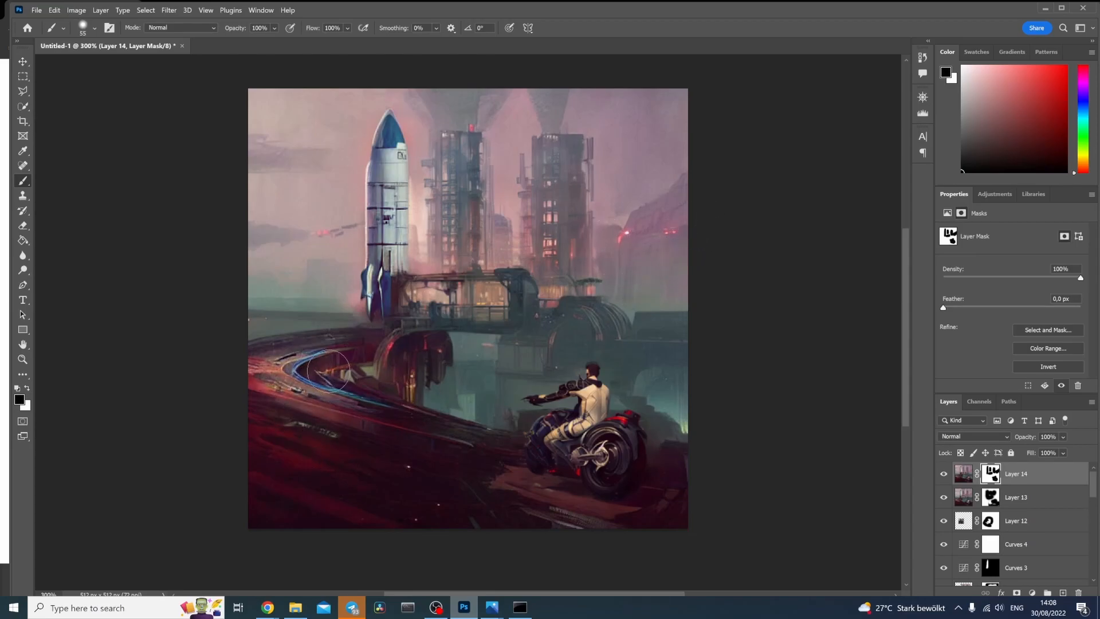
mouse_move(389, 498)
left_mouse_down()
mouse_move(407, 464)
mouse_move(428, 513)
mouse_move(432, 500)
left_mouse_up()
key("ctrl+z")
key("ctrl+z")
mouse_move(281, 392)
left_mouse_down()
mouse_move(256, 371)
mouse_move(261, 407)
mouse_move(313, 431)
mouse_move(270, 448)
mouse_move(320, 445)
mouse_move(323, 460)
mouse_move(354, 430)
mouse_move(256, 487)
left_mouse_up()
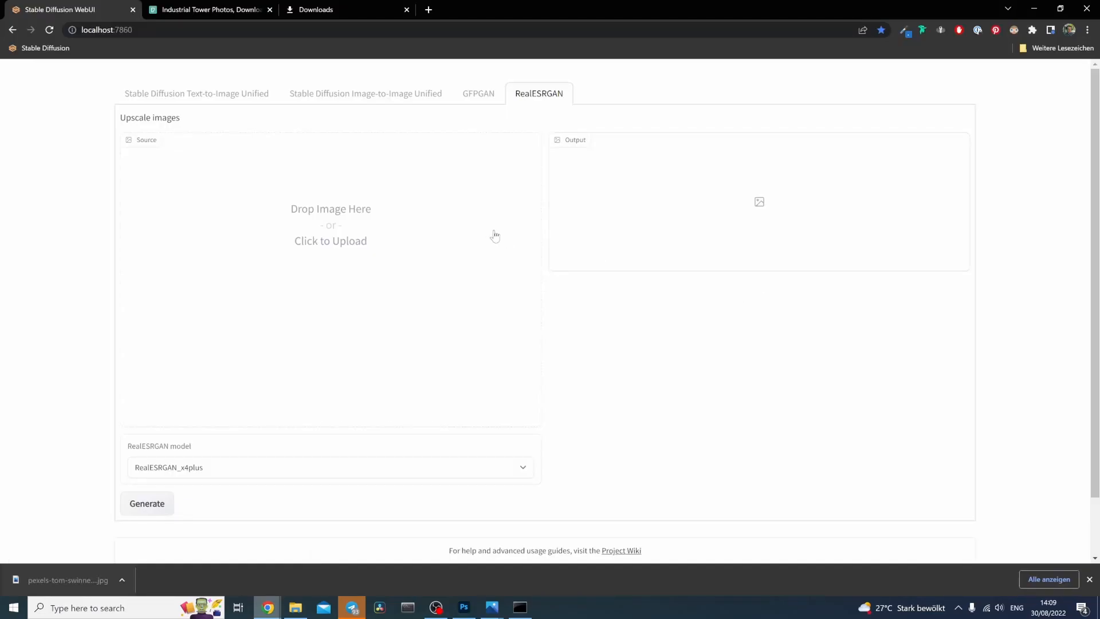
Switch to the Stable Diffusion WebUI, upscale 9.jpg with the RealESRGAN_x4plus model and inspect the output.
left_click(497, 177)
left_click(393, 172)
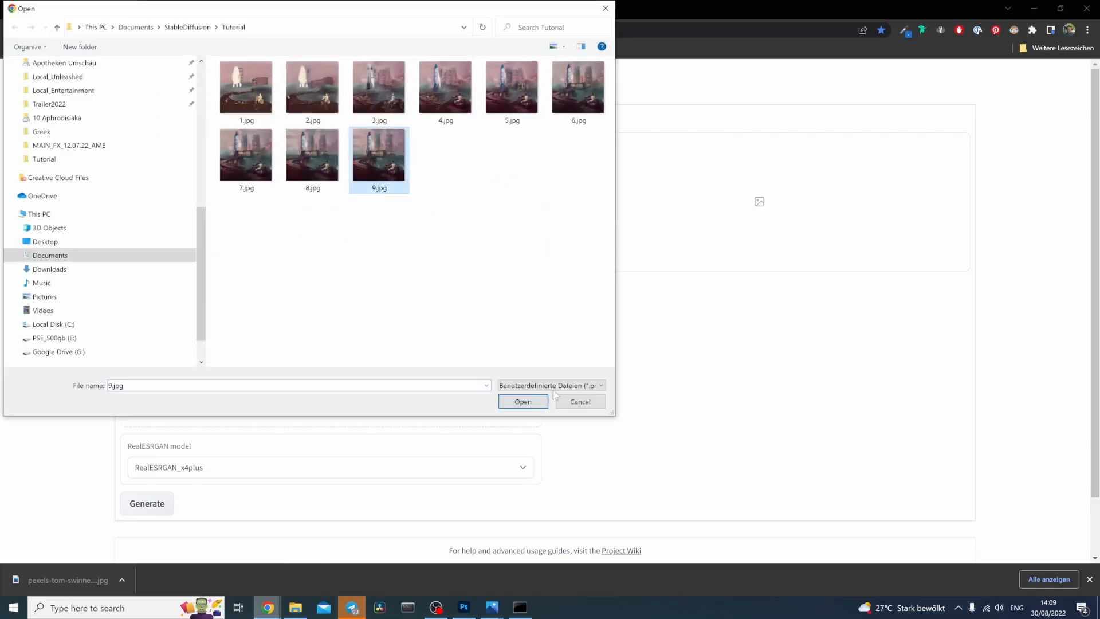
left_click(523, 402)
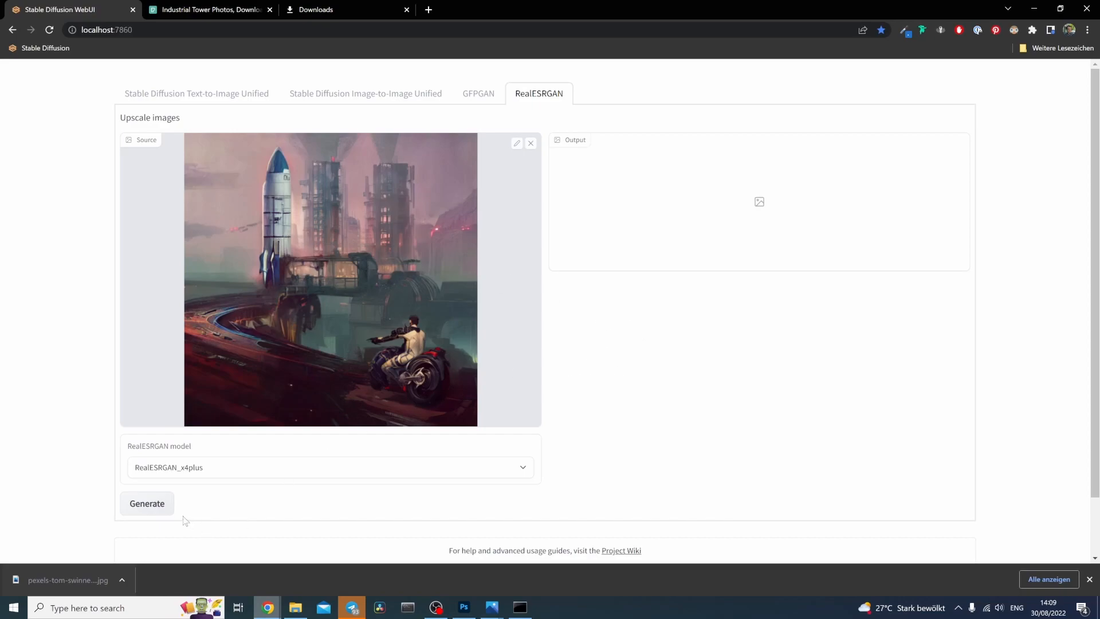
left_click(142, 504)
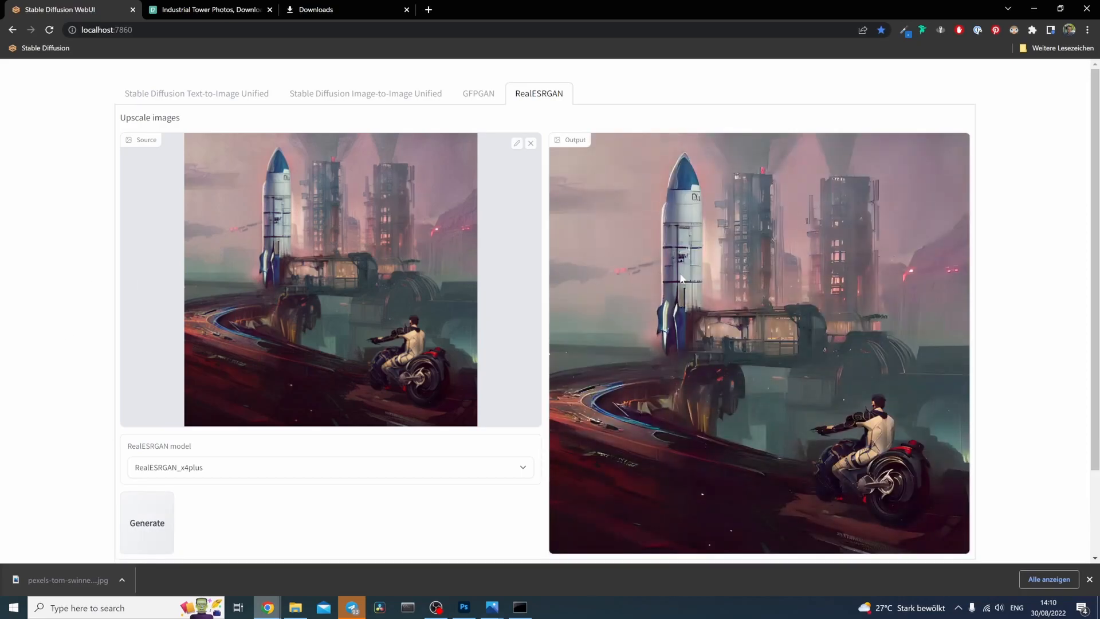
scroll(997, 353, "down", 1)
scroll(994, 339, "up", 2)
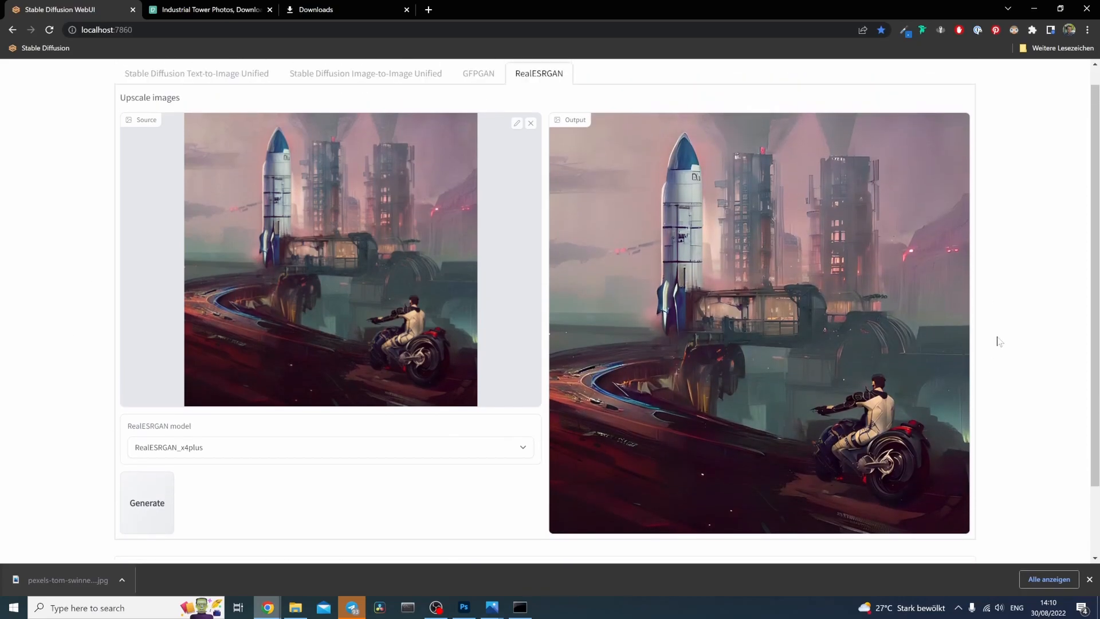